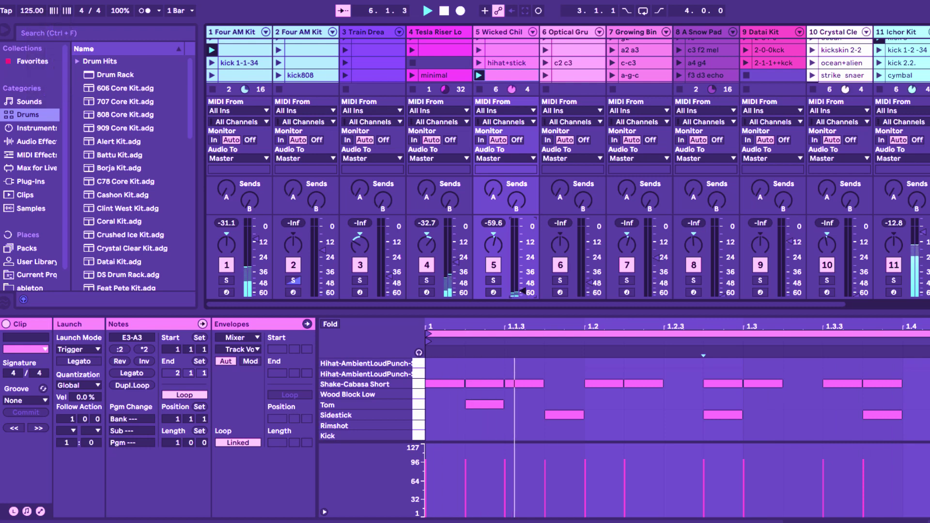
# Raise the volume faders of track 5 Wicked Chil and track 8 A Snow Pad.
pyautogui.moveTo(525, 292); pyautogui.dragTo(523, 279)
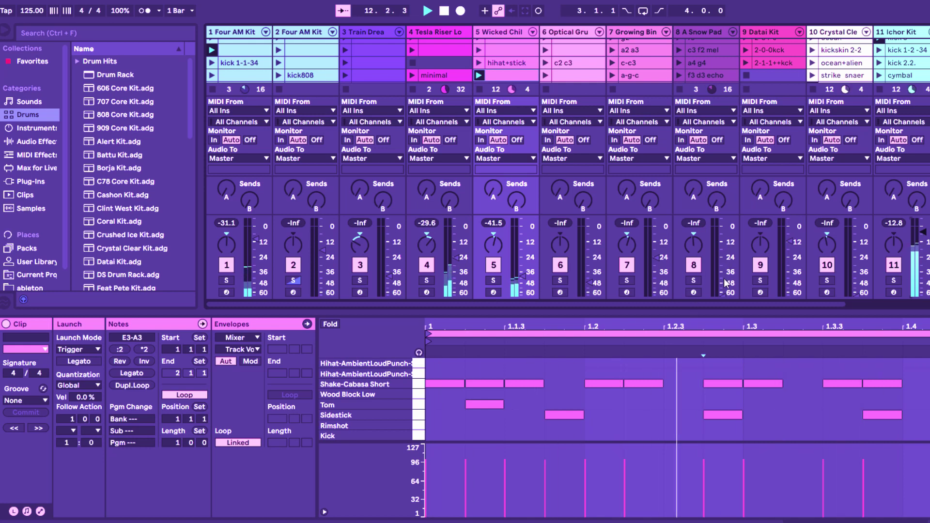
pyautogui.moveTo(724, 291); pyautogui.dragTo(722, 276)
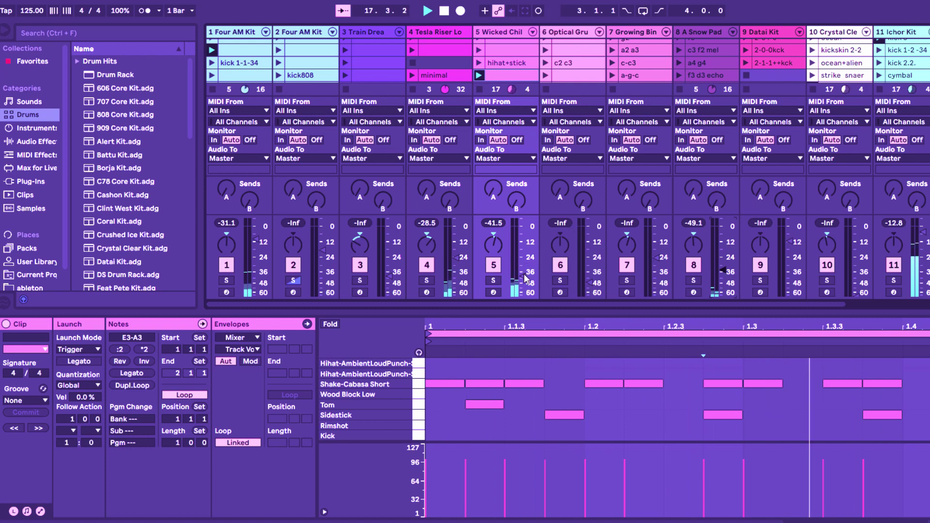
# Try hi-hat notes on B3 and C4 around 1.2.3 and 1.2.4 in the Wicked Chil drum clip.
pyautogui.click(682, 372)
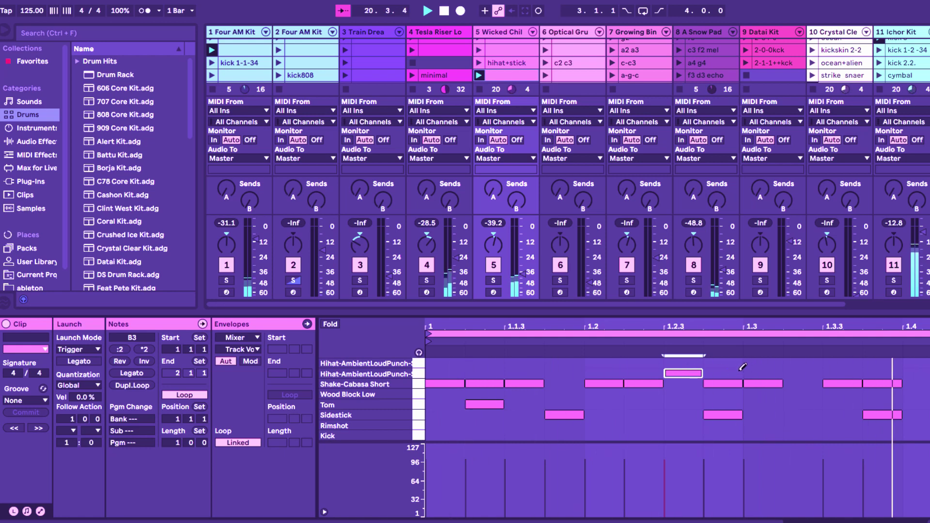
pyautogui.press('Up')
pyautogui.press('Right')
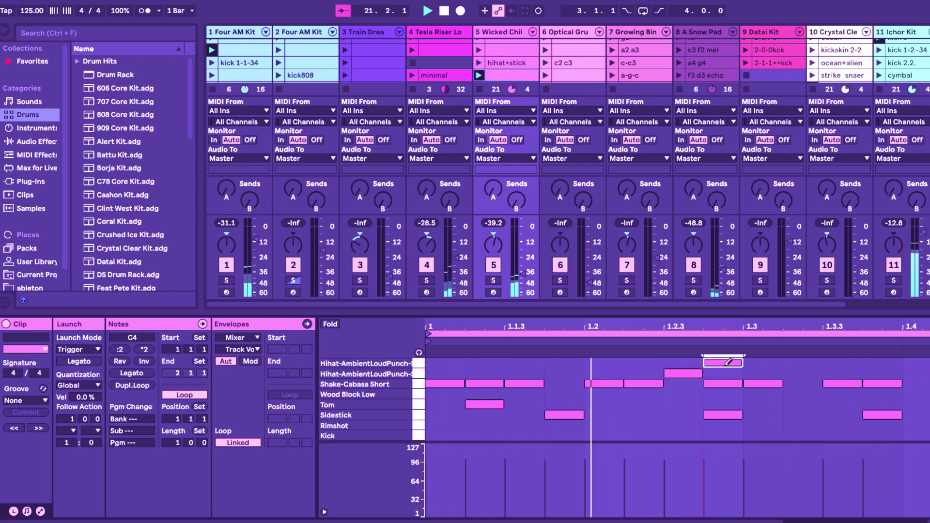
pyautogui.click(702, 371)
pyautogui.click(705, 363)
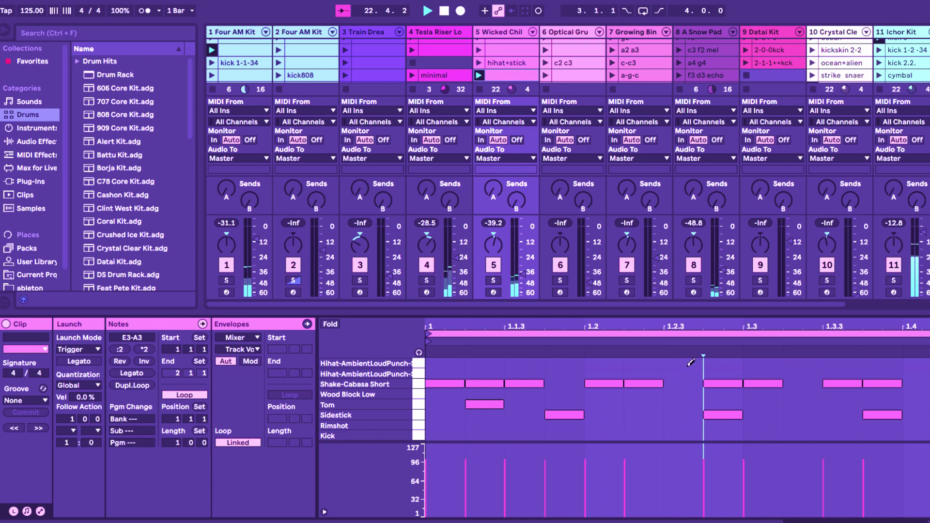
pyautogui.click(683, 363)
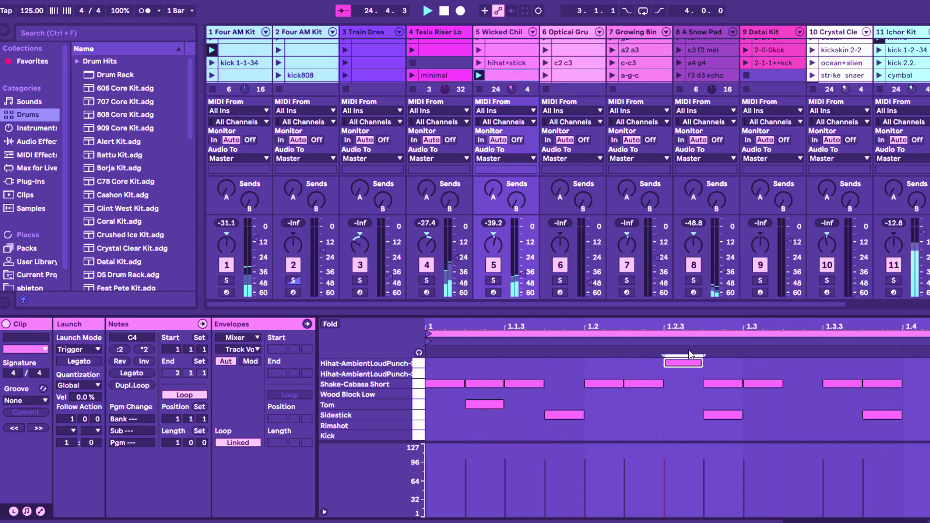
pyautogui.click(691, 363)
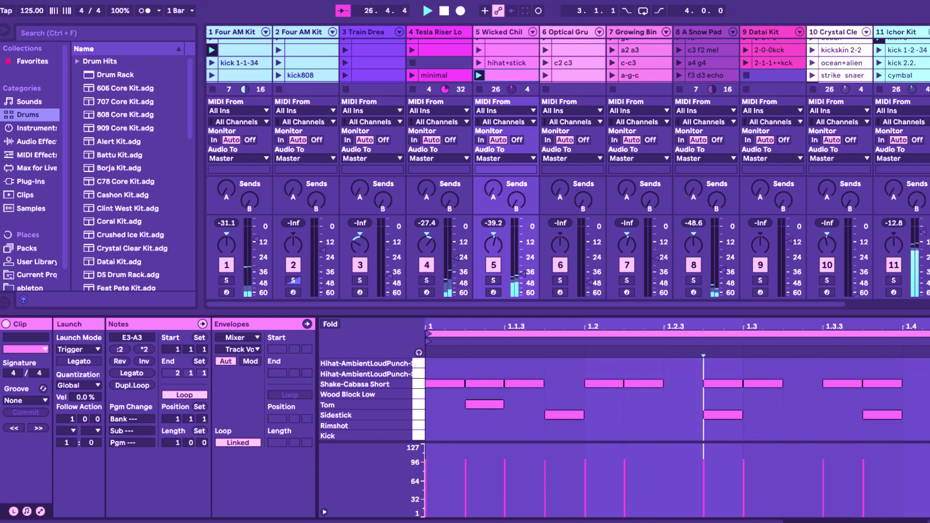
# Try hi-hat hits at 1.3.2 in the drum clip and place a C4 hi-hat note at 1.3.3 instead.
pyautogui.click(808, 372)
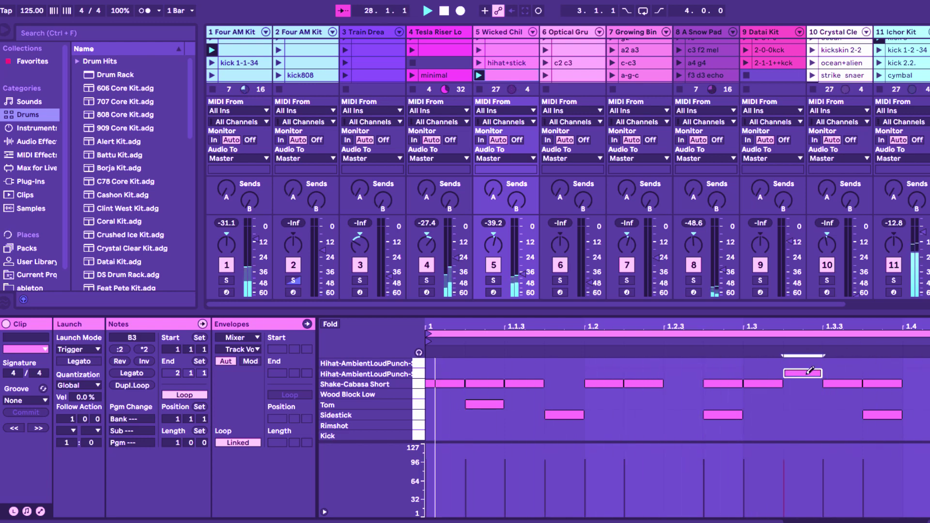
pyautogui.click(804, 362)
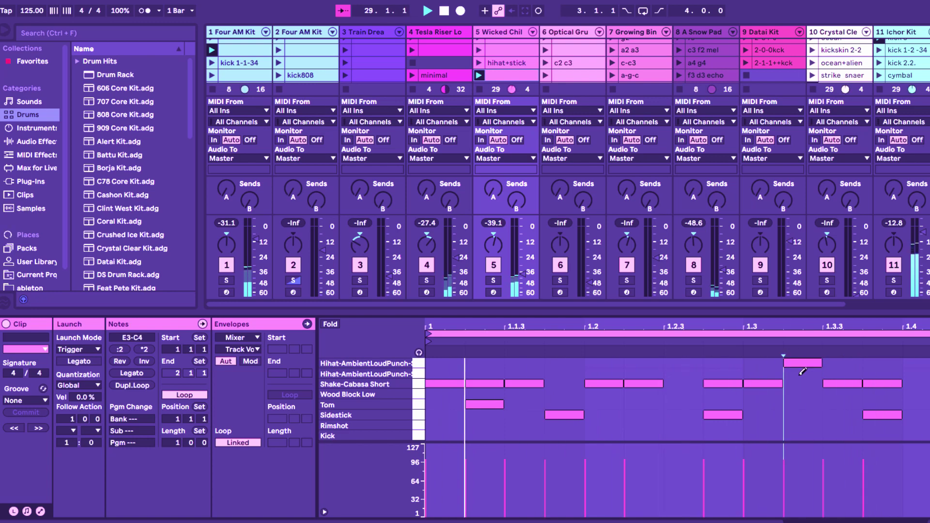
pyautogui.click(804, 373)
pyautogui.click(816, 363)
pyautogui.click(829, 363)
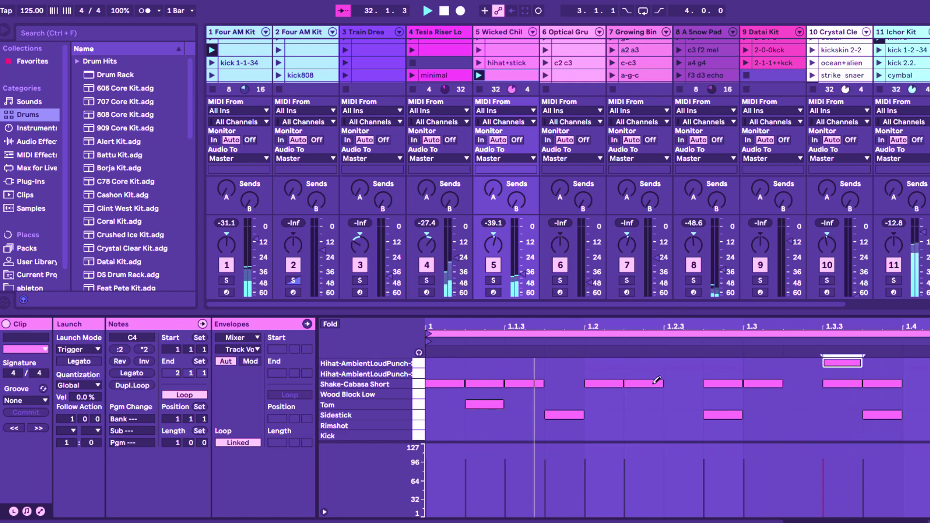
# Add a hi-hat note at 1.1.4 on the B3 lane instead of C4.
pyautogui.click(566, 362)
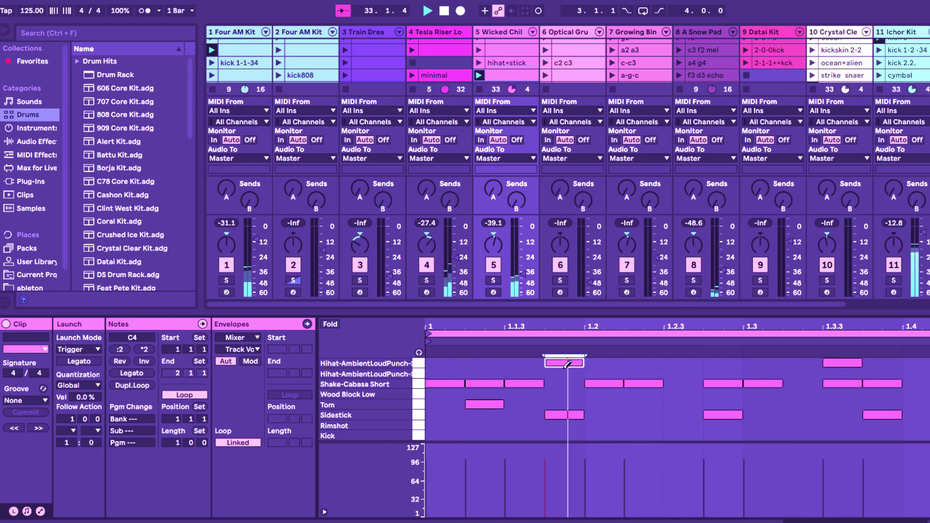
pyautogui.click(567, 363)
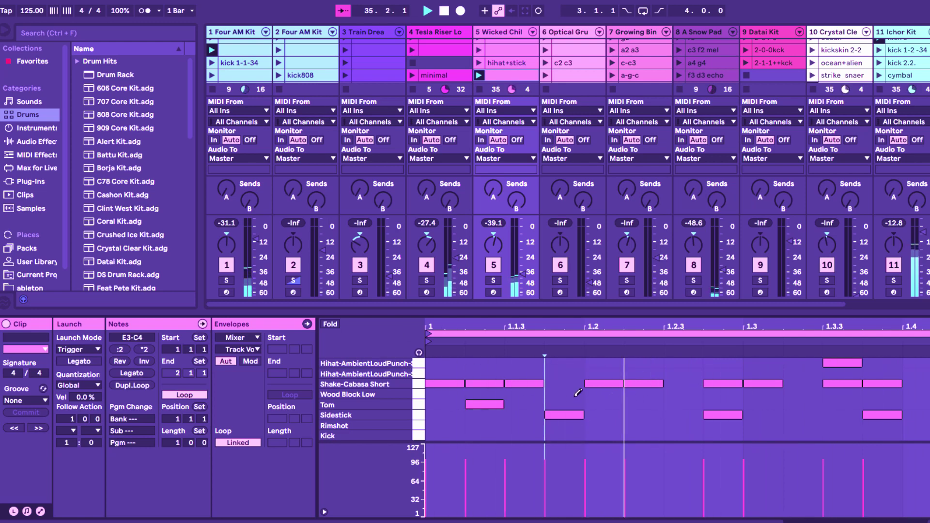
pyautogui.click(555, 373)
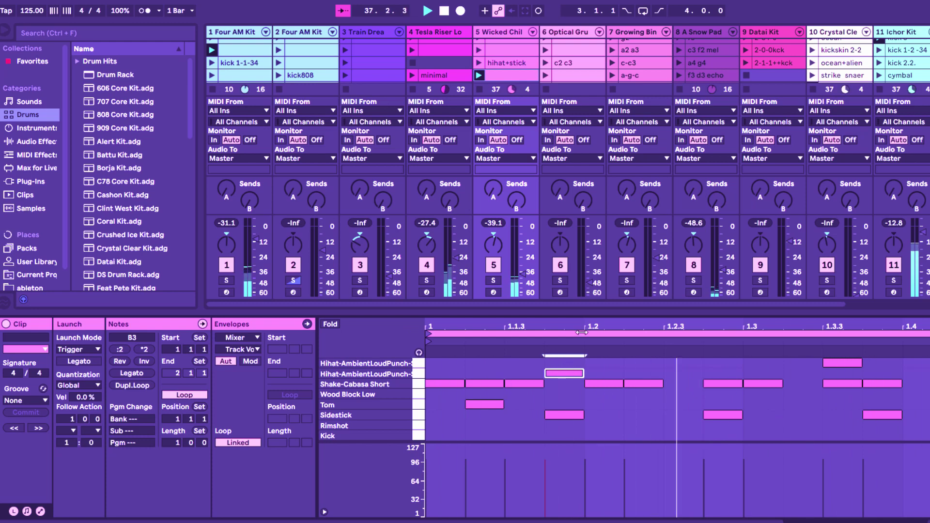
# Raise the A Snow Pad track's volume further and inspect the notes of its c2 g2 c3 clip and the two unnamed clips below.
pyautogui.click(721, 261)
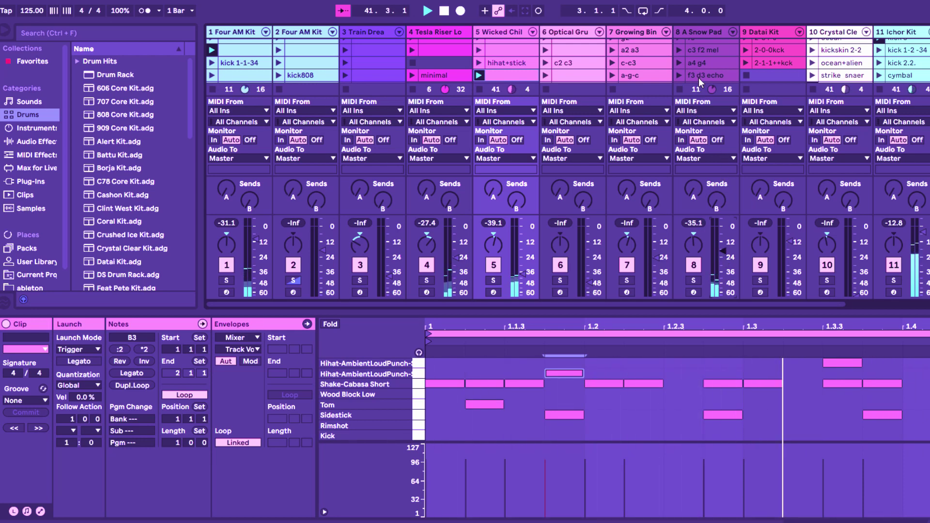
pyautogui.scroll(-3, 701, 71)
pyautogui.click(702, 56)
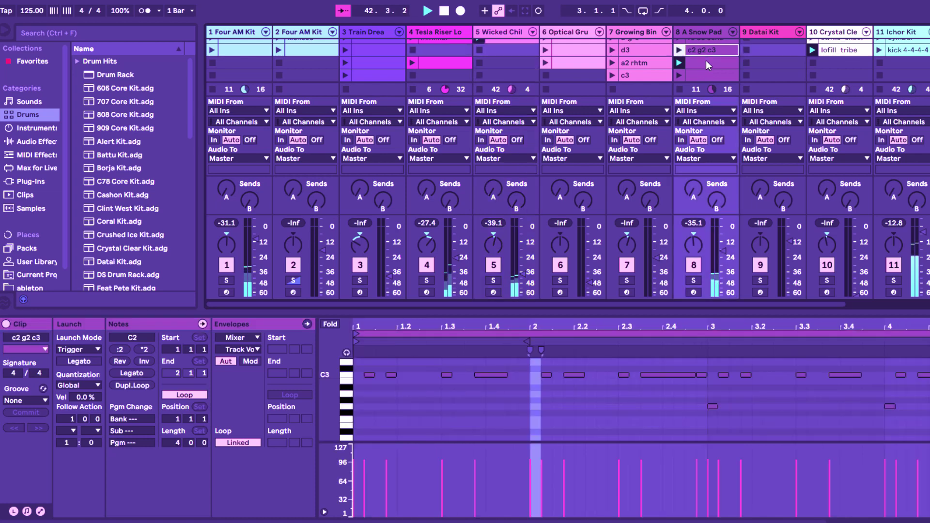
pyautogui.click(705, 60)
pyautogui.click(710, 74)
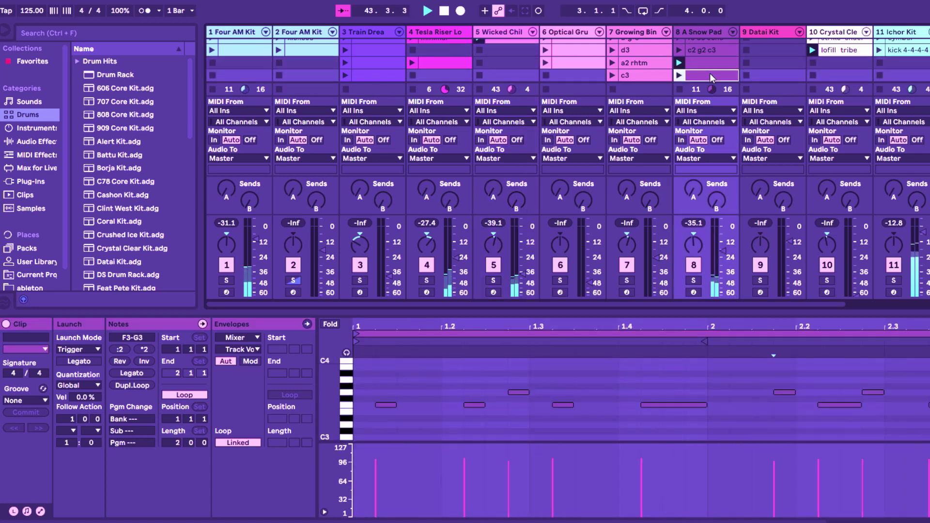
pyautogui.click(706, 62)
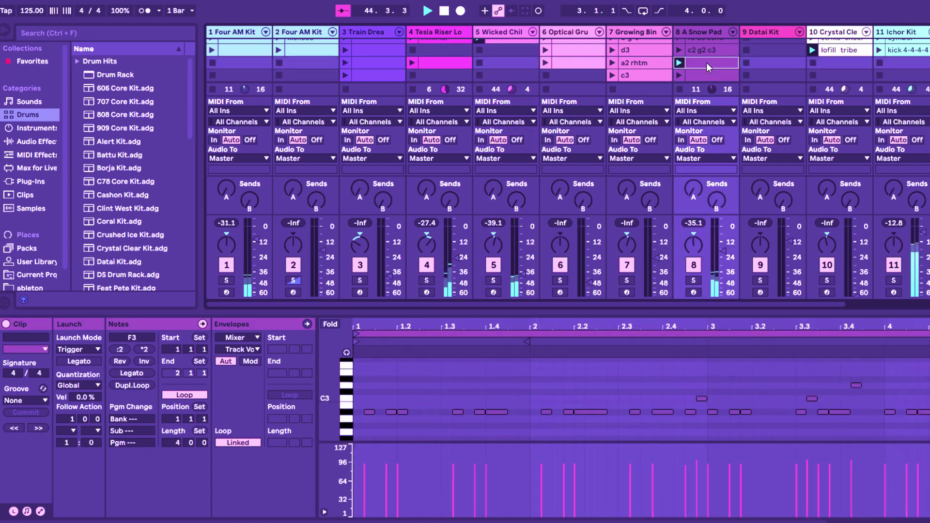
# Compare the kick patterns of the 2-34-0 clip on Datai Kit and the kick 3 clip on Ichor Kit.
pyautogui.scroll(2, 774, 80)
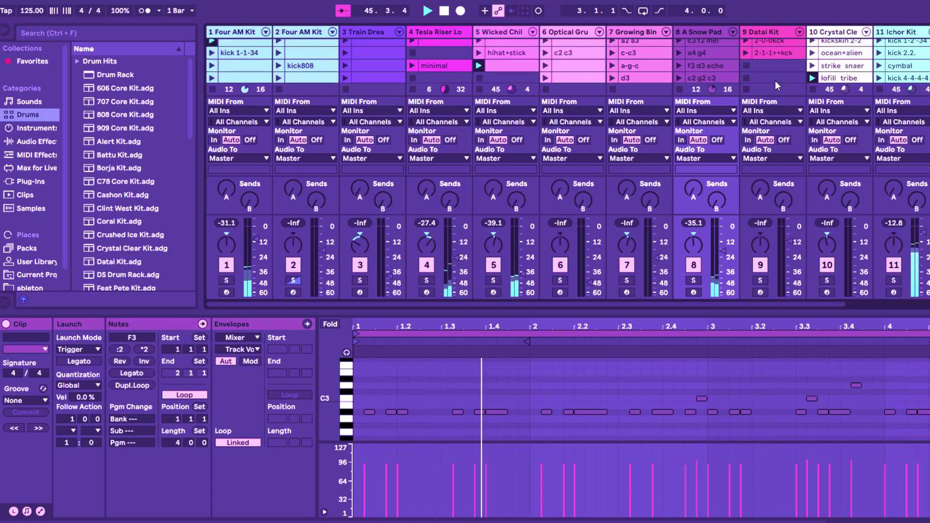
pyautogui.scroll(2, 775, 81)
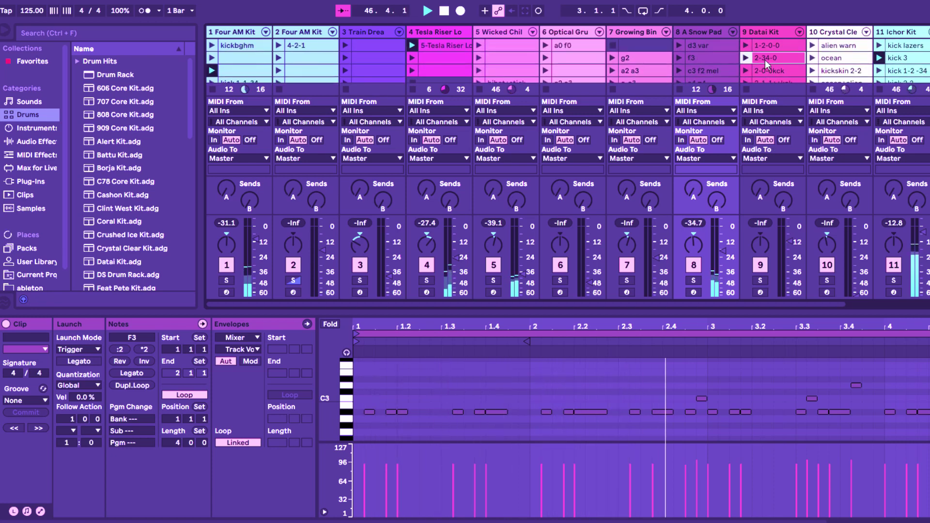
pyautogui.click(765, 60)
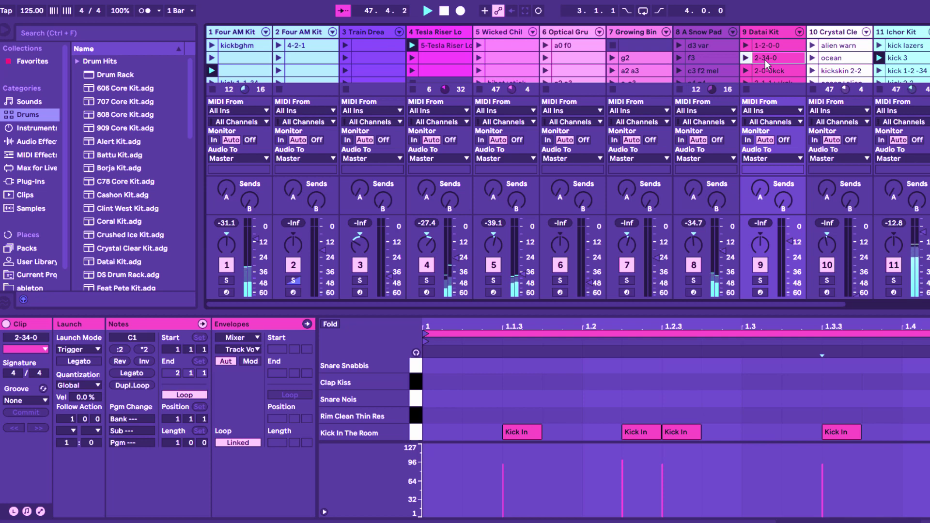
pyautogui.scroll(-1, 765, 61)
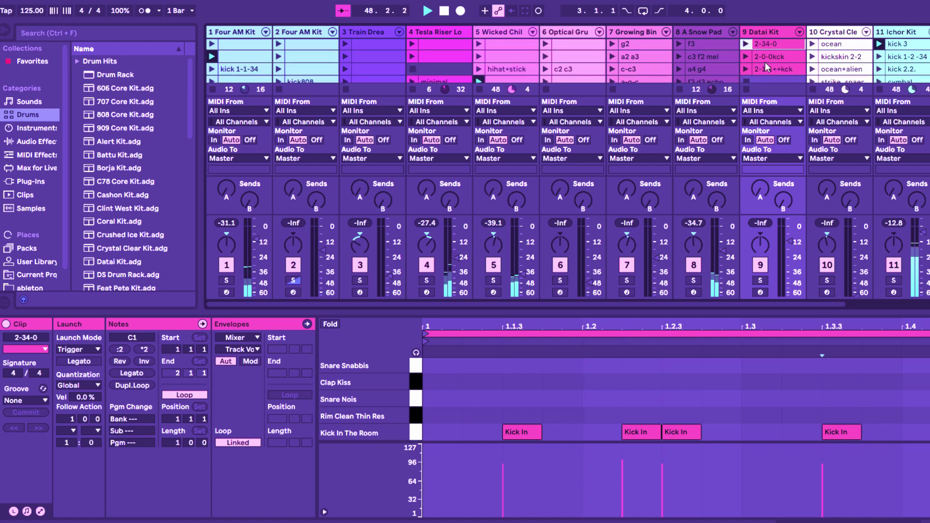
pyautogui.click(906, 42)
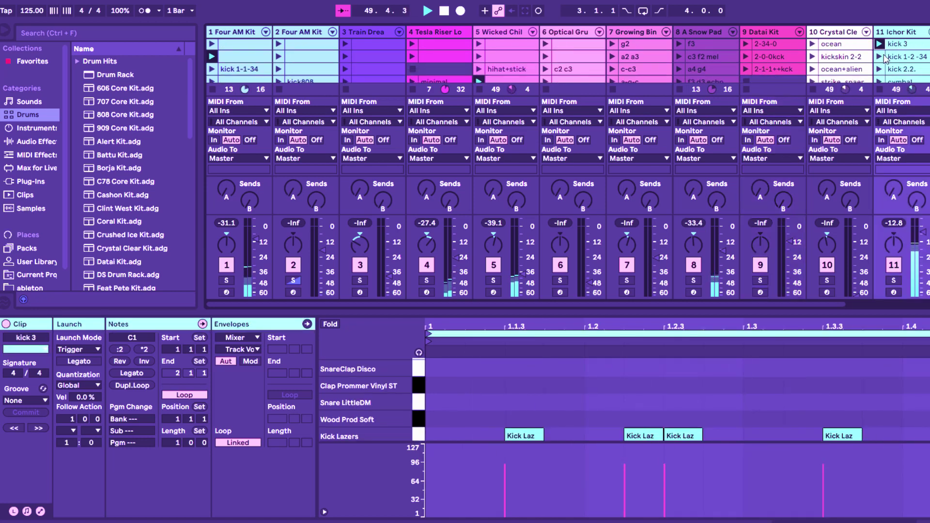
pyautogui.click(762, 45)
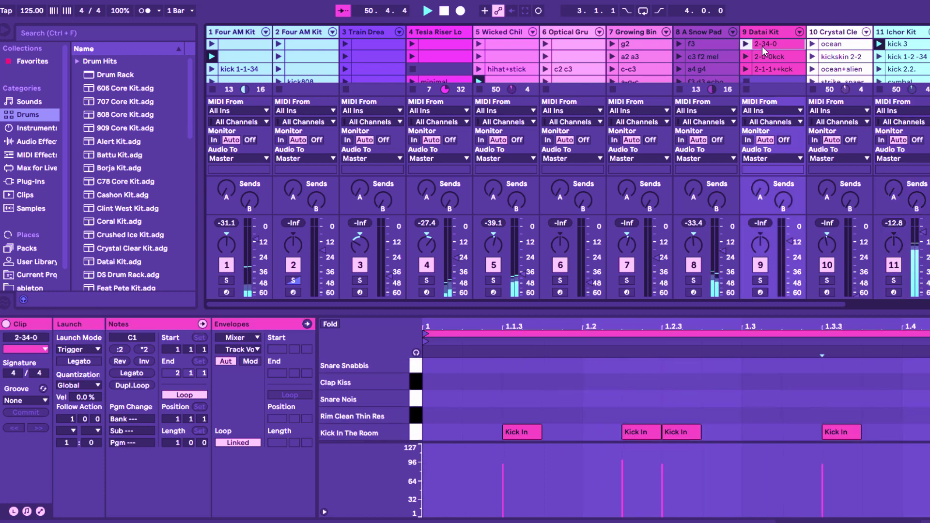
pyautogui.click(918, 48)
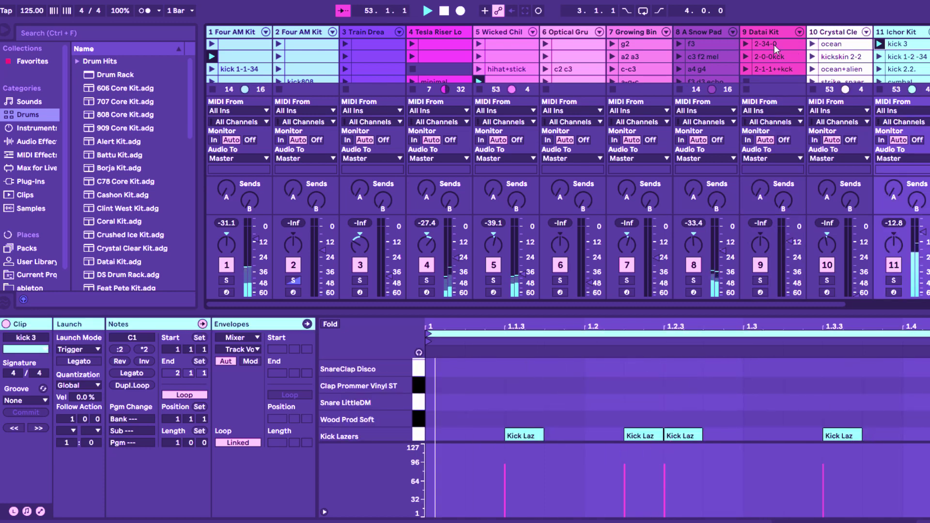
pyautogui.click(758, 44)
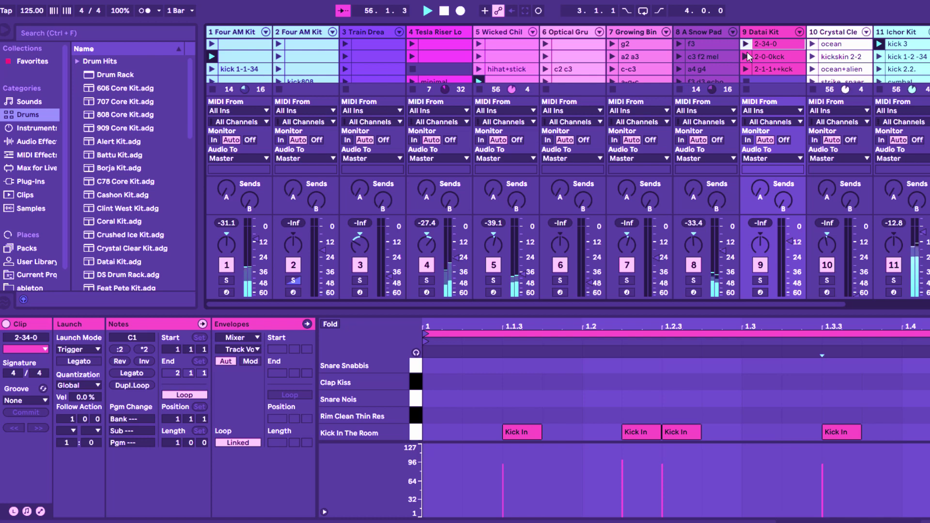
# Launch the 2-0-0kck clip on the Datai Kit track and the tom hit clip on track 13.
pyautogui.click(745, 55)
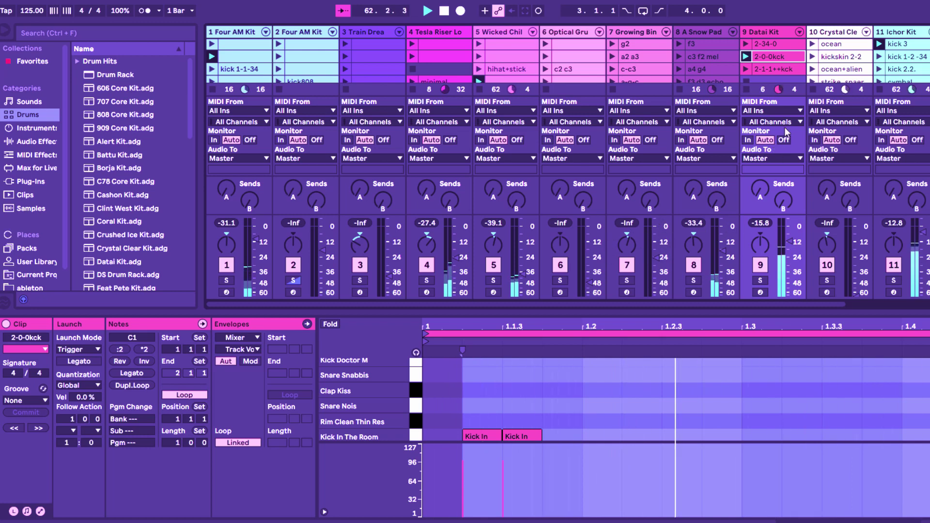
pyautogui.scroll(-1, 813, 83)
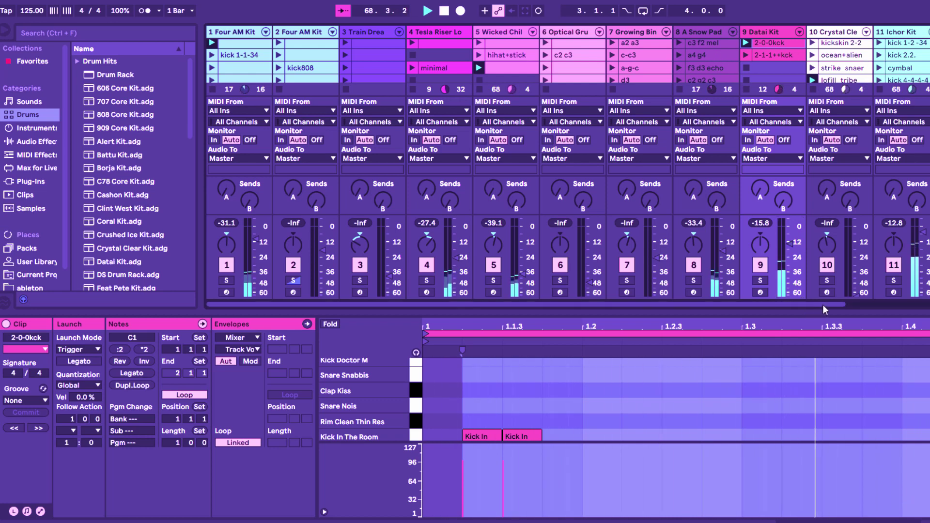
pyautogui.moveTo(822, 304); pyautogui.dragTo(899, 304)
pyautogui.scroll(2, 876, 57)
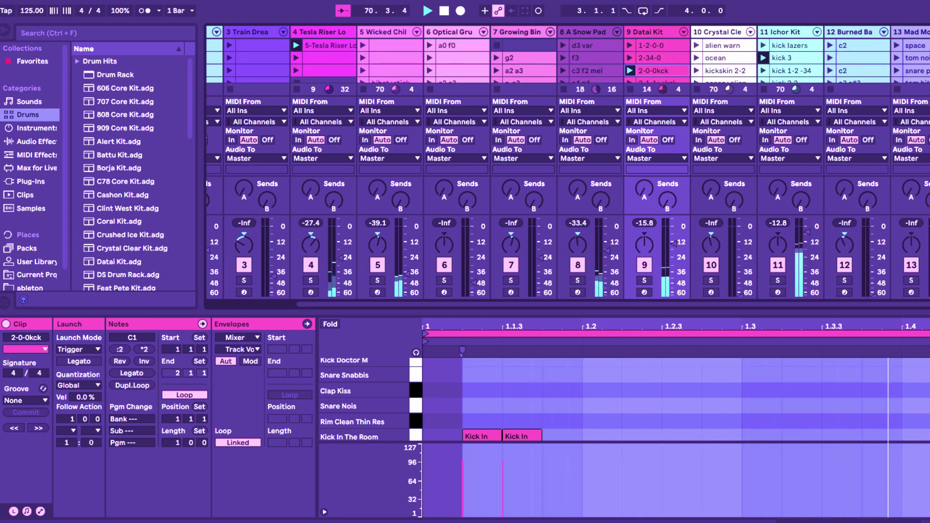
pyautogui.scroll(-3, 926, 53)
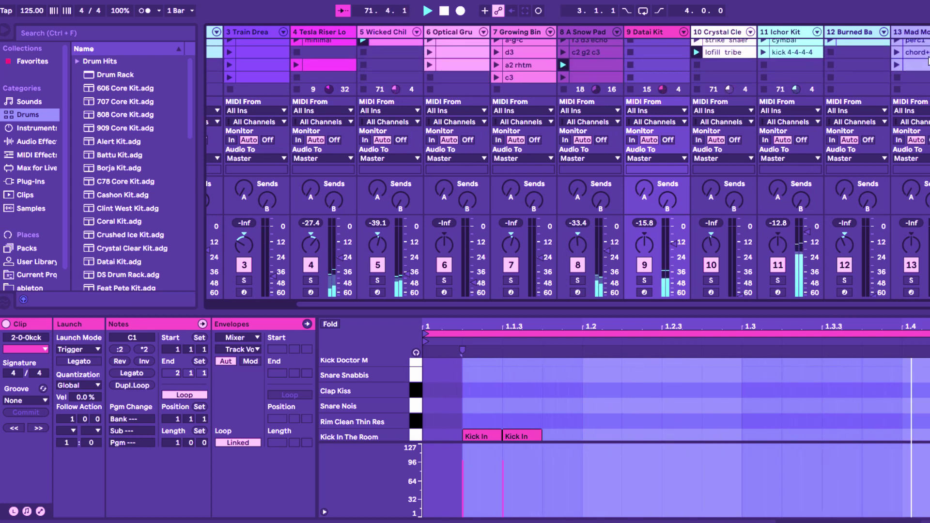
pyautogui.click(896, 55)
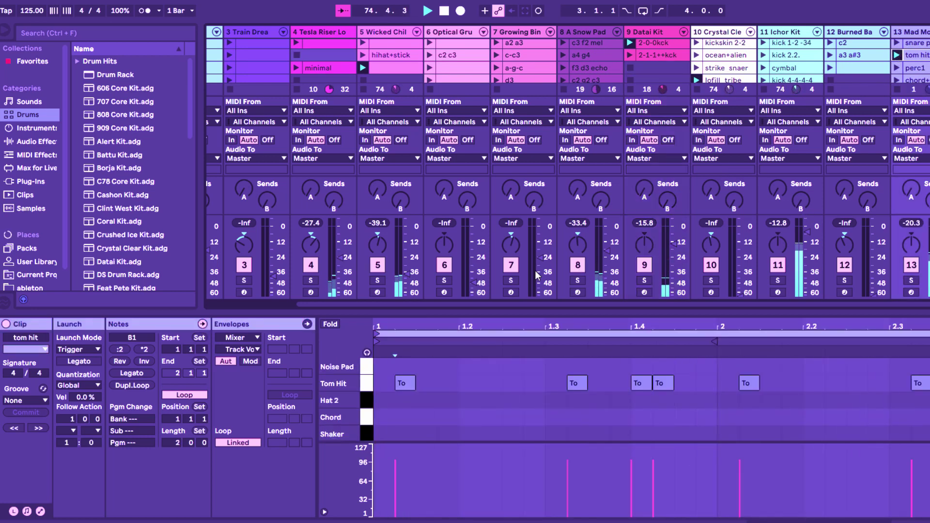
# Browse the Instruments and Audio Effects categories and look through the Drum Buss presets.
pyautogui.scroll(2, 536, 275)
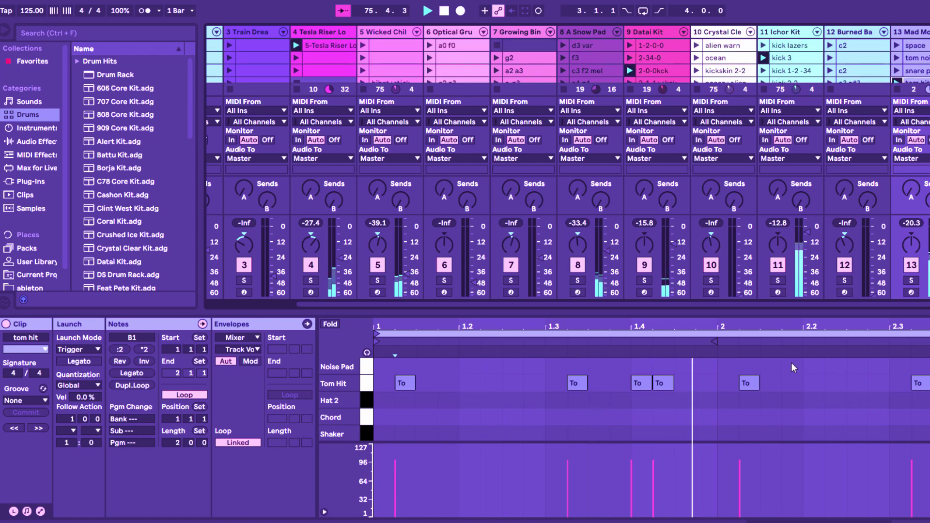
pyautogui.hscroll(2, 758, 303)
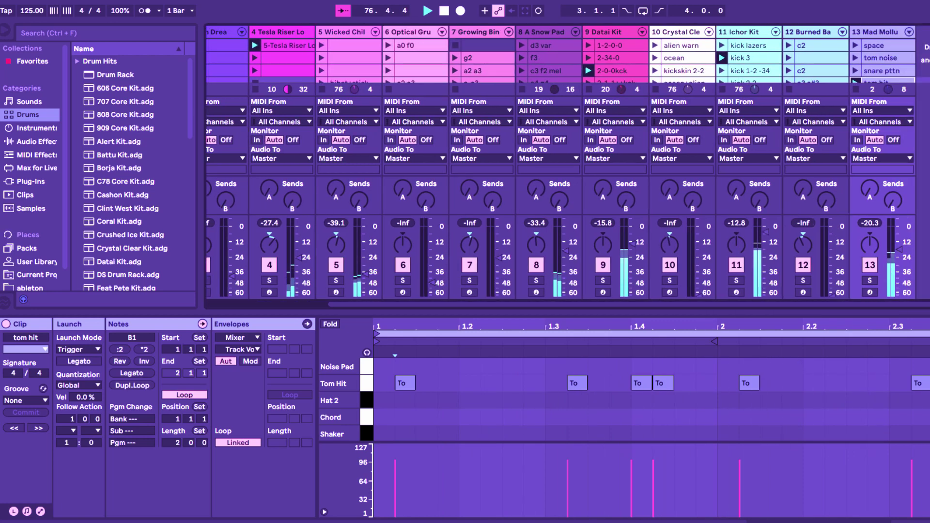
pyautogui.press('Escape')
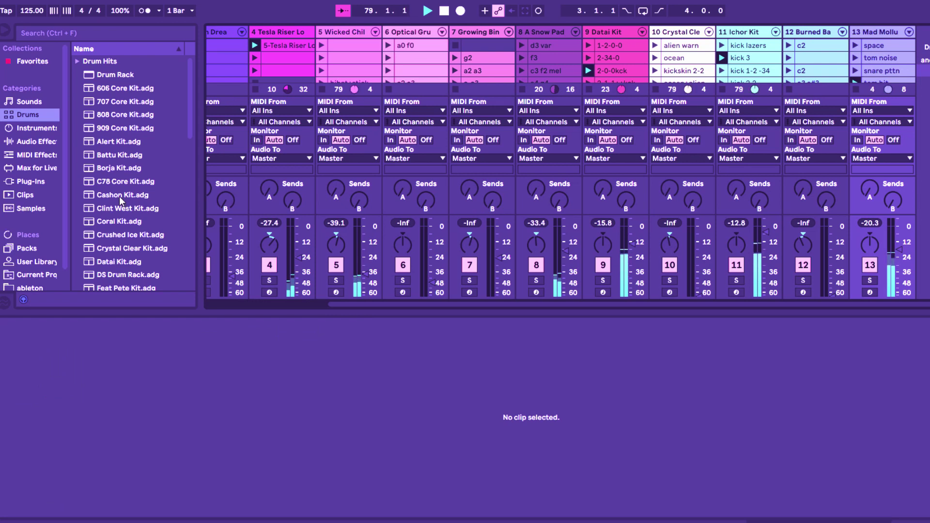
pyautogui.click(21, 128)
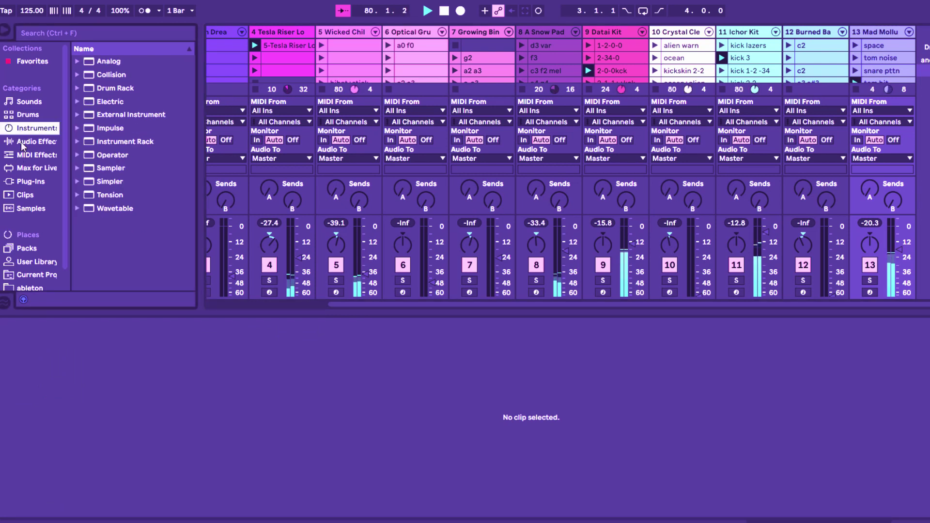
pyautogui.click(30, 142)
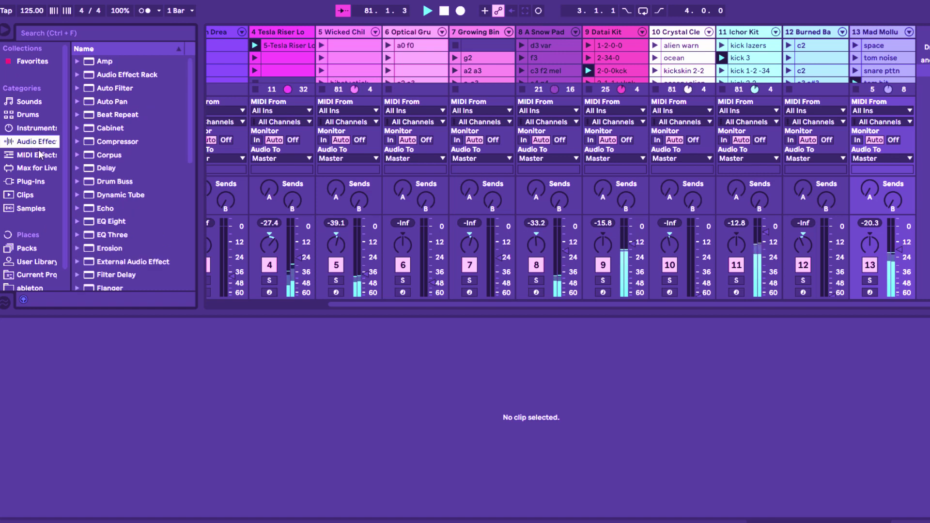
pyautogui.click(78, 181)
pyautogui.scroll(-7, 76, 224)
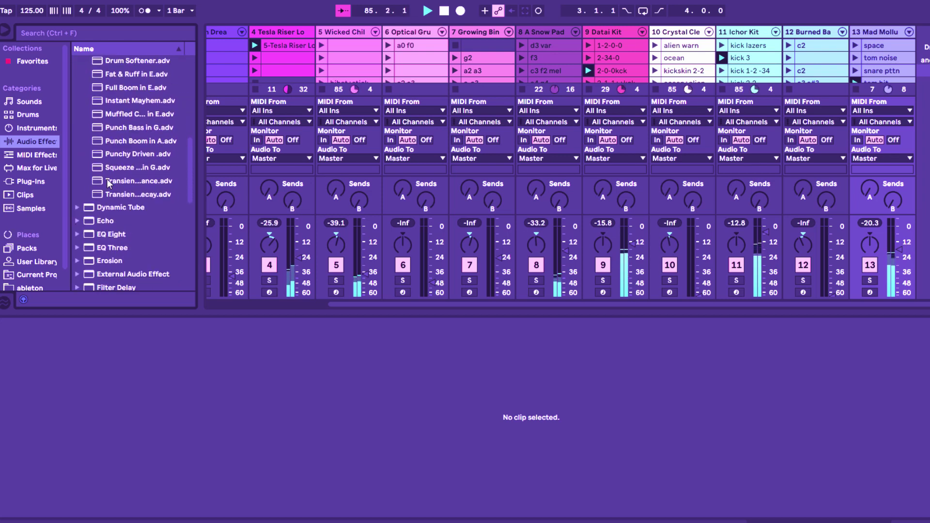
# Reveal the Drum Buss preset Transien...ance.adv in Places and take a look at the Groove Pool.
pyautogui.click(114, 181)
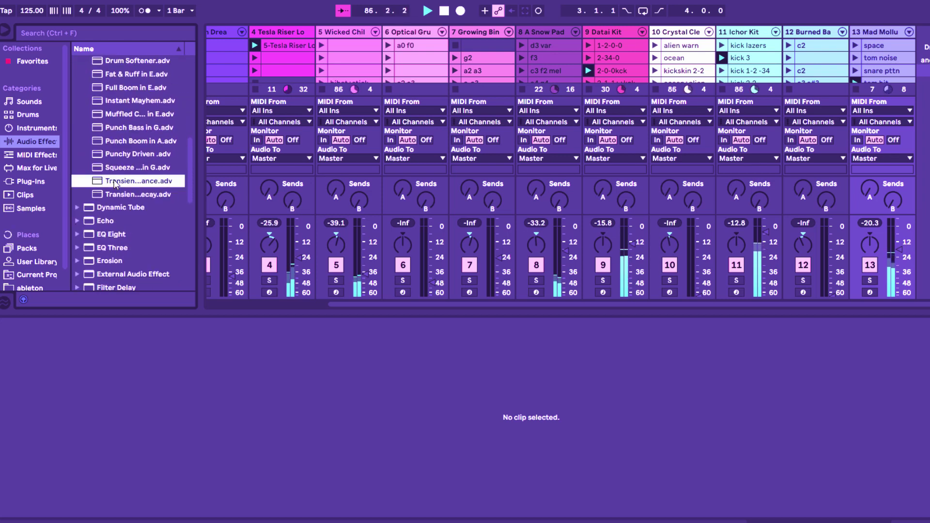
pyautogui.rightClick(115, 182)
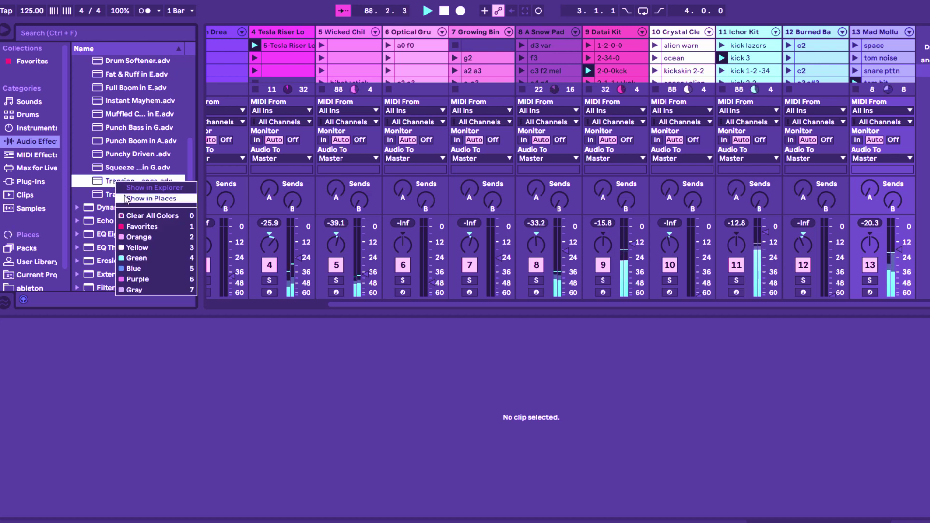
pyautogui.click(127, 198)
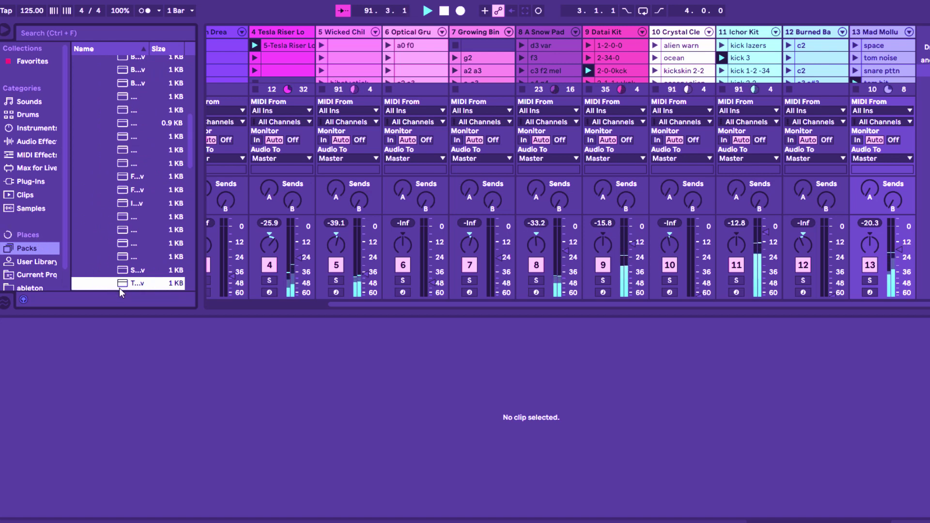
pyautogui.click(8, 302)
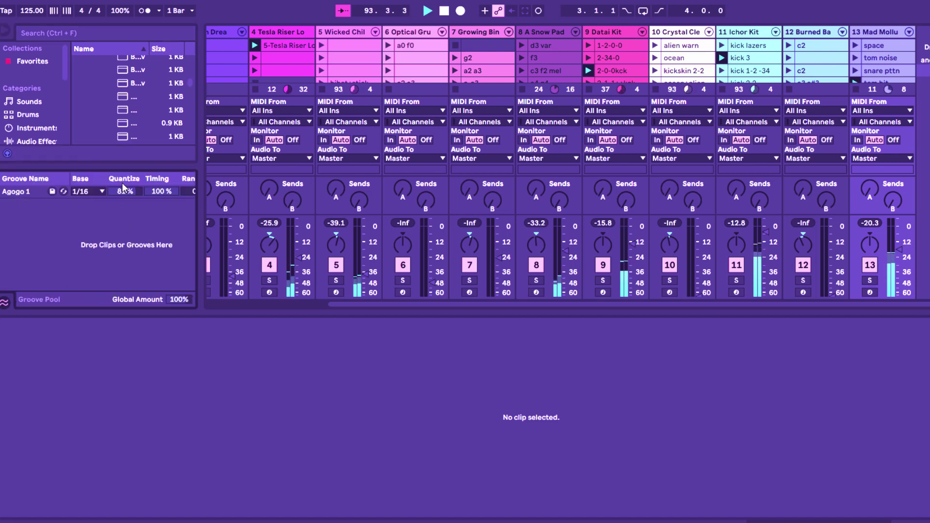
pyautogui.click(5, 303)
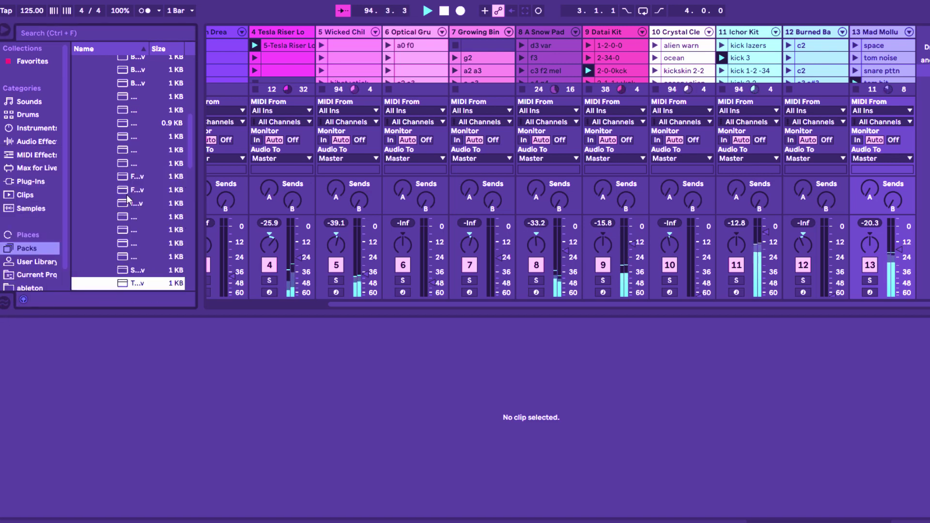
# Browse the Sounds category, previewing Bunker Kick.adv from the Percussive group and checking the Effects group.
pyautogui.click(22, 102)
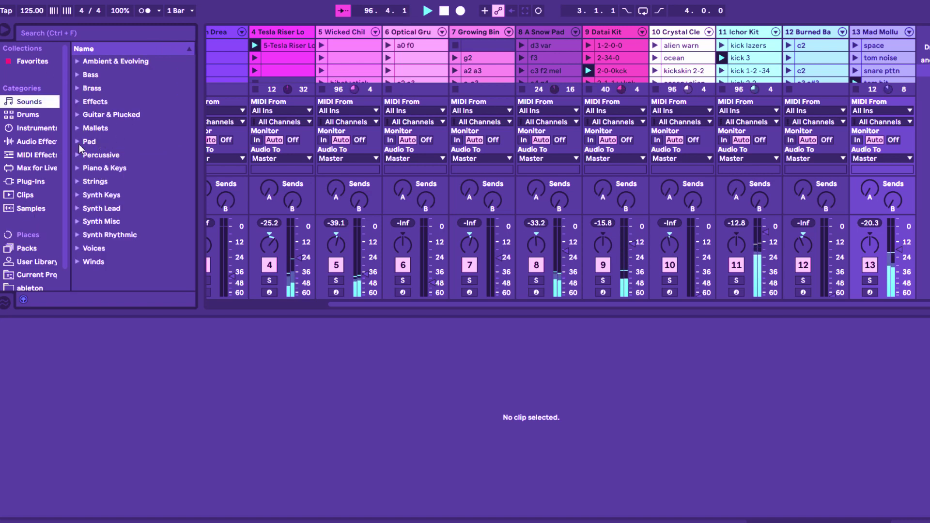
pyautogui.click(78, 157)
pyautogui.click(122, 183)
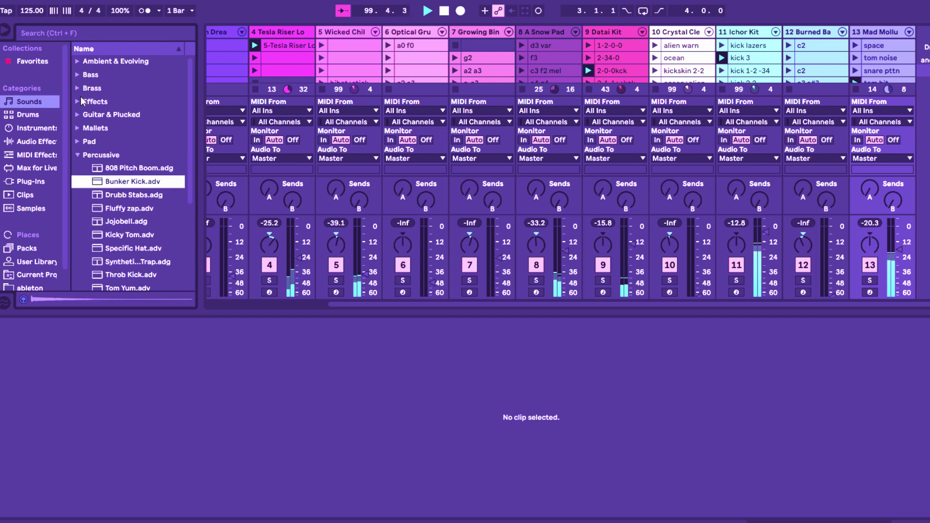
pyautogui.click(81, 101)
pyautogui.click(78, 100)
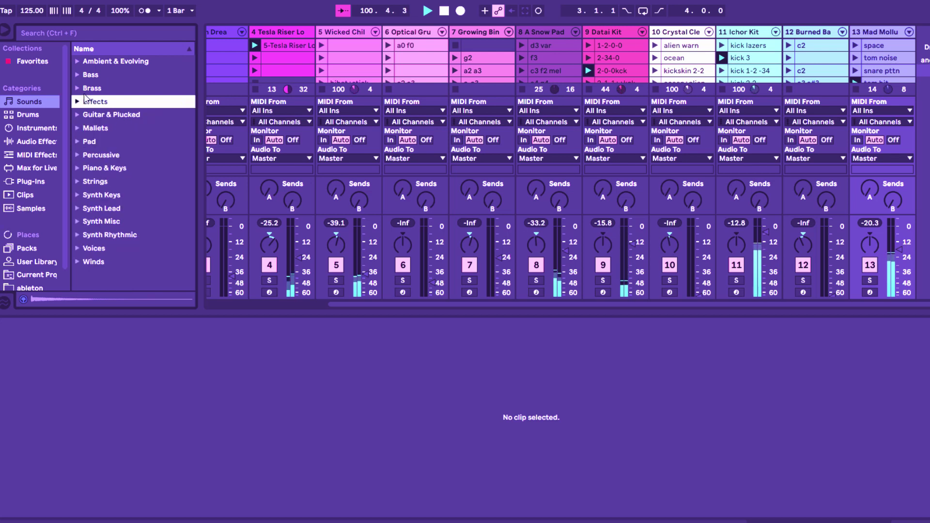
# Load Ambient Feeling.adv from Ambient & Evolving onto a new track 14 and launch an empty MIDI clip in its first slot.
pyautogui.click(77, 61)
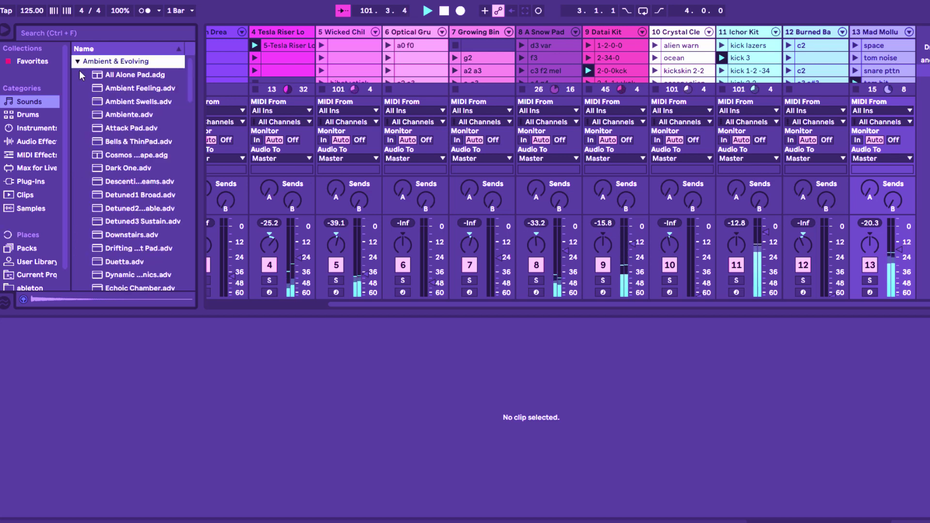
pyautogui.click(101, 88)
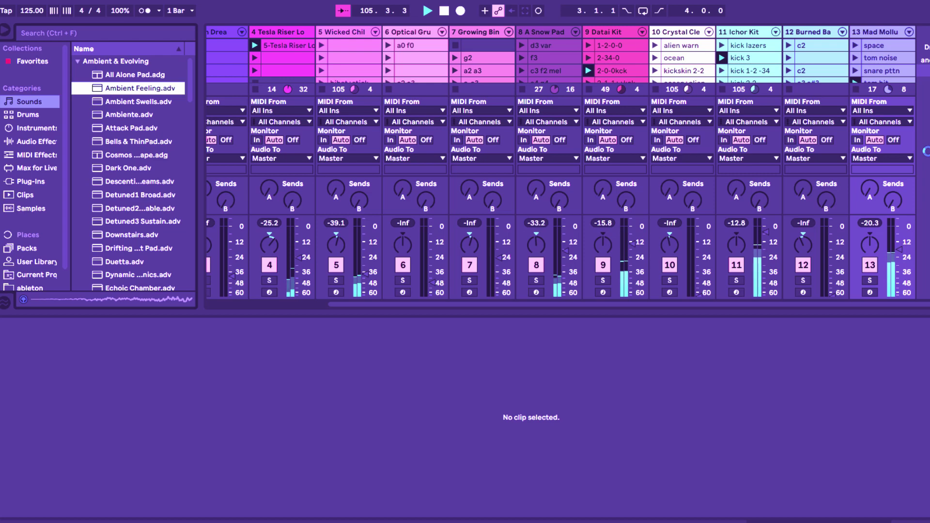
pyautogui.press('Return')
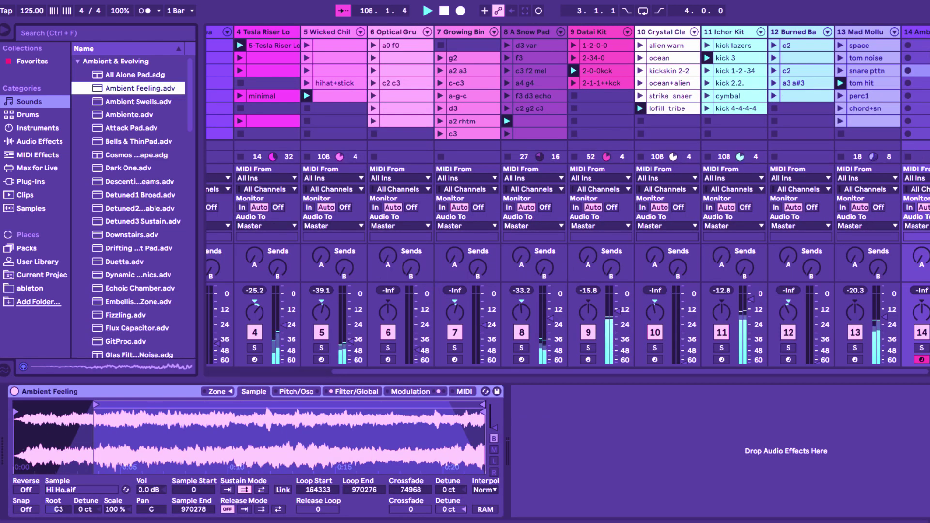
pyautogui.doubleClick(915, 50)
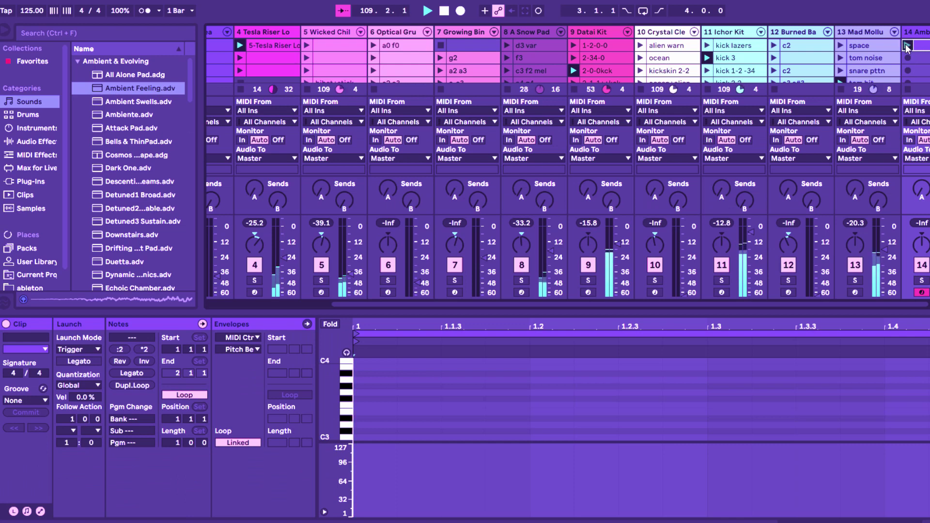
# Inspect the notes of the d3 var clip and the playing unnamed clip on the A Snow Pad track.
pyautogui.click(533, 44)
pyautogui.scroll(-2, 535, 53)
pyautogui.scroll(-2, 536, 65)
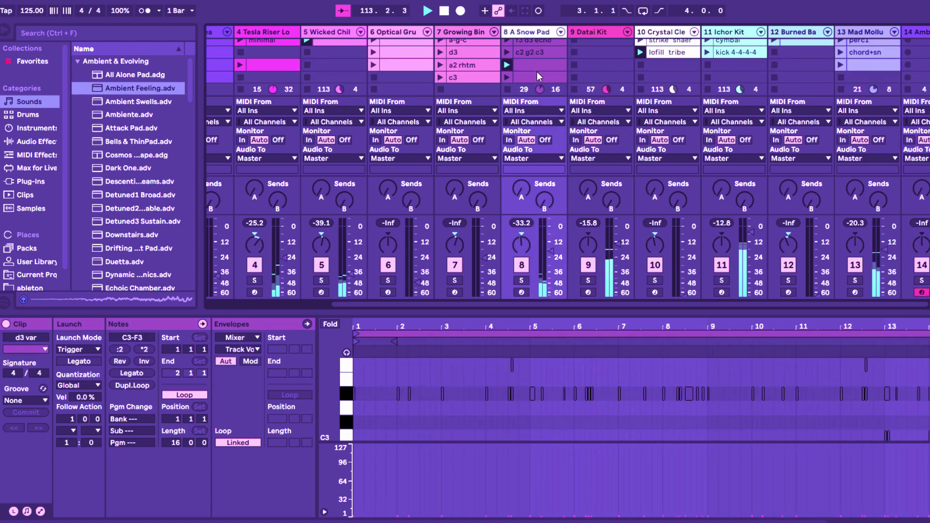
pyautogui.click(535, 68)
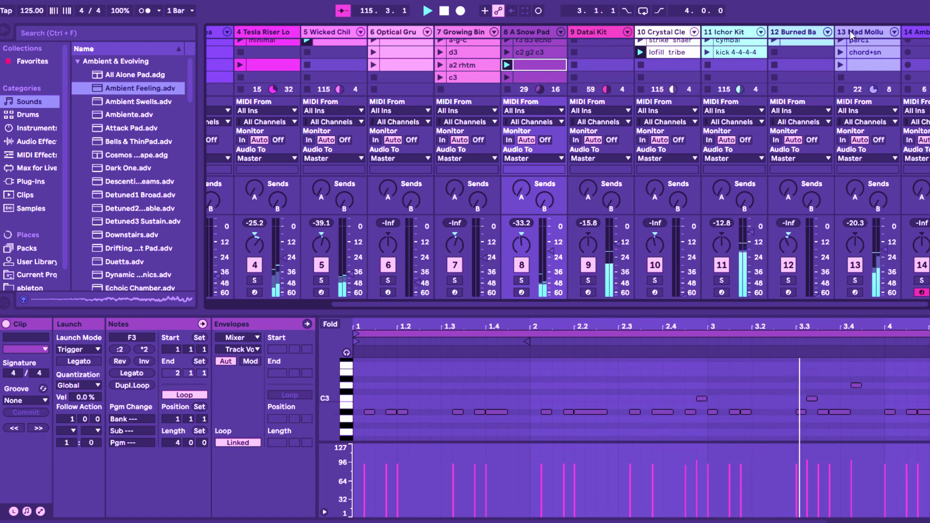
# In track 14's clip, draw an A3 note from 1.1.1 to 1.3.3 and sixteenth C4 notes at 1.1.1 and 1.1.3.
pyautogui.scroll(3, 566, 61)
pyautogui.click(920, 45)
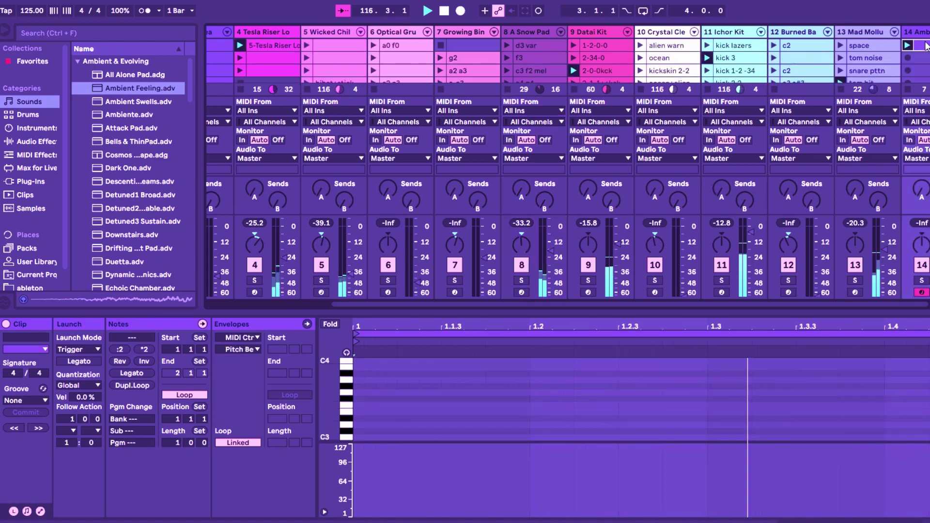
pyautogui.click(370, 379)
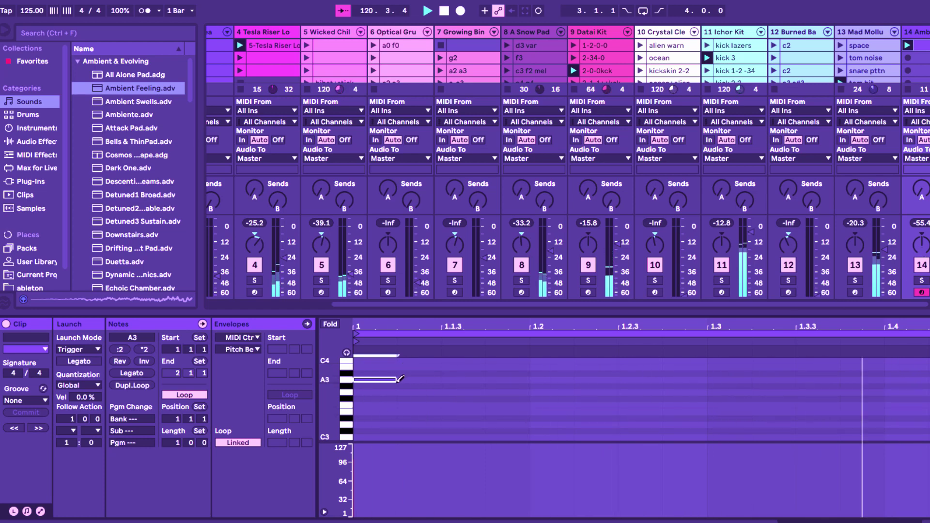
pyautogui.moveTo(395, 381); pyautogui.dragTo(791, 388)
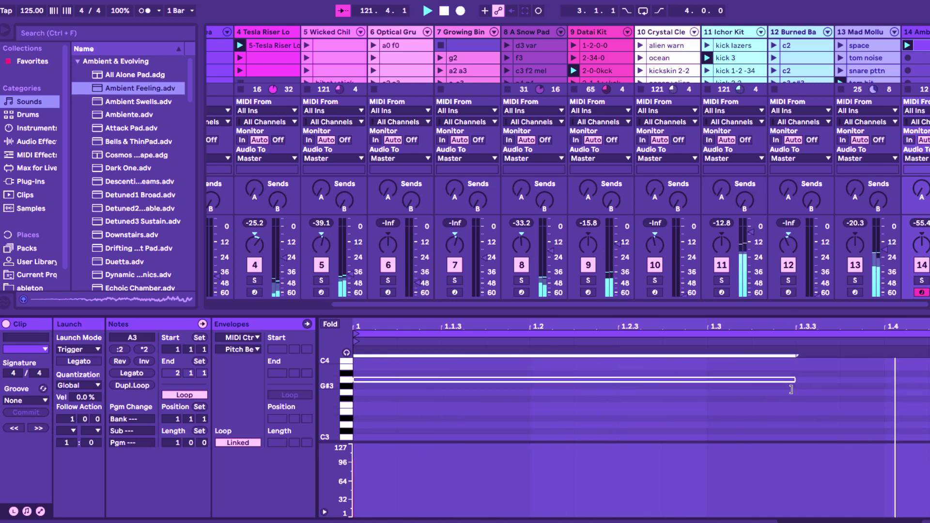
pyautogui.scroll(2, 760, 425)
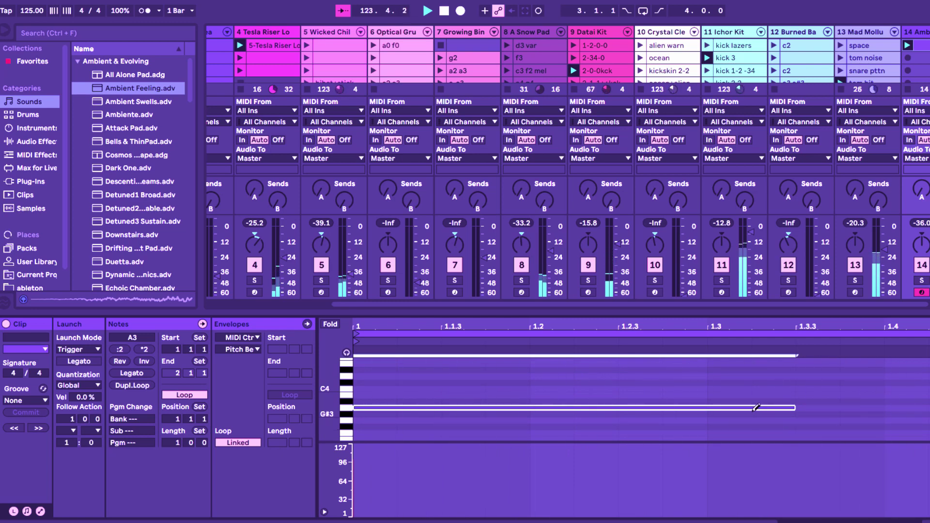
pyautogui.click(383, 388)
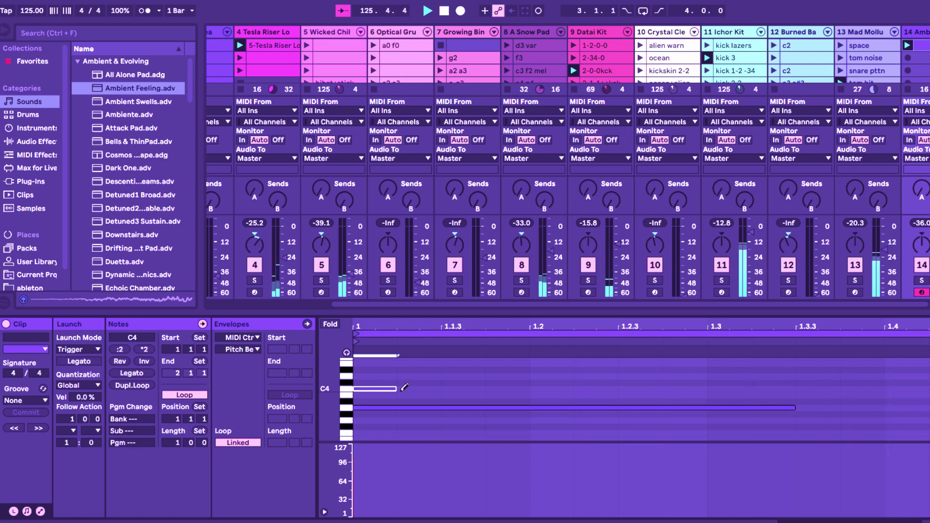
pyautogui.click(460, 388)
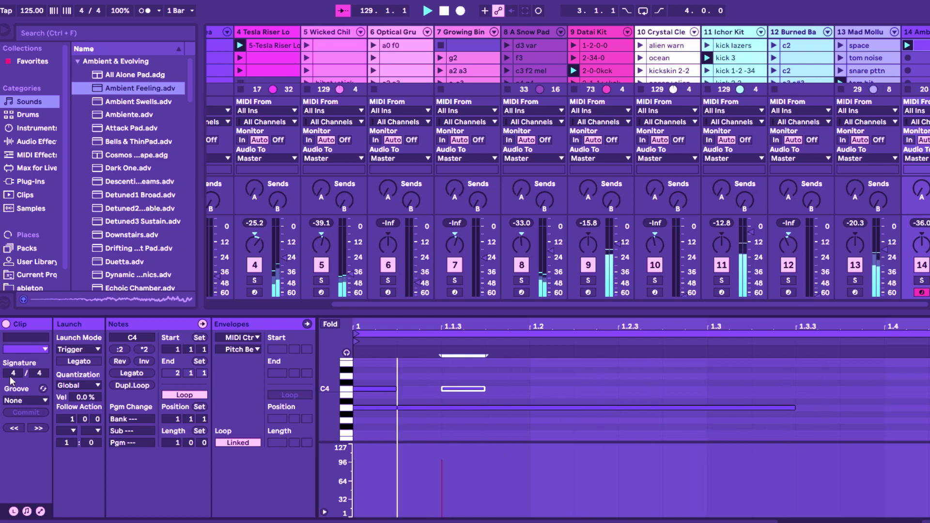
# Check the Ambient Feeling device's sample settings and set the track 14 clip's loop length to 2 bars.
pyautogui.hotkey('shift', 'Tab')
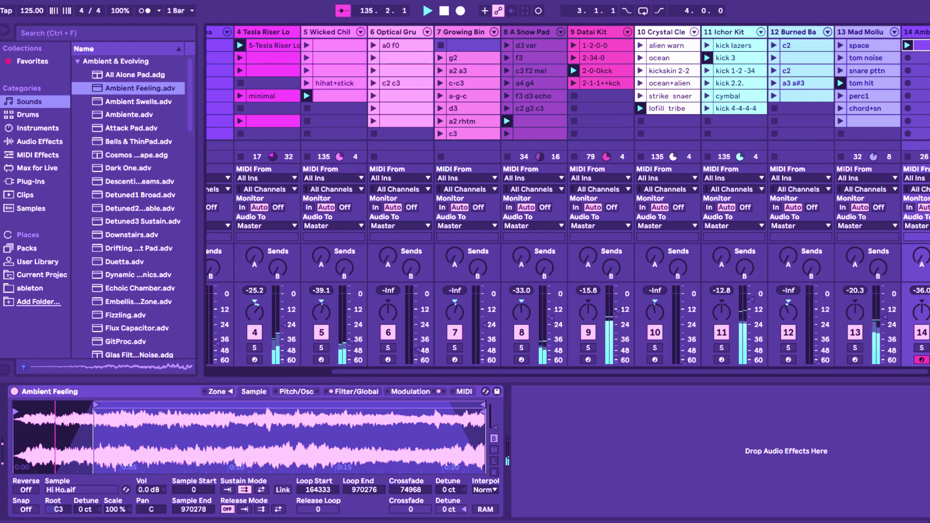
pyautogui.hotkey('shift', 'Tab')
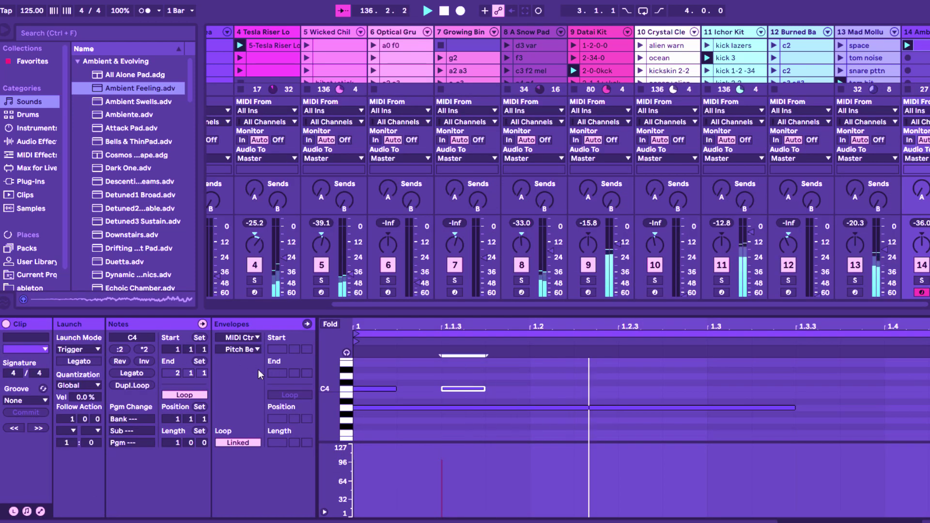
pyautogui.hotkey('shift', 'Tab')
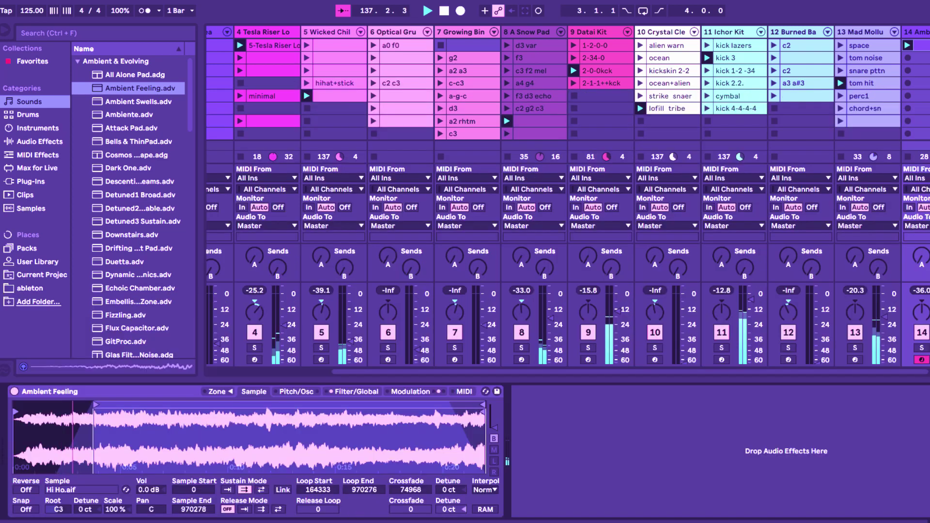
pyautogui.hotkey('shift', 'Tab')
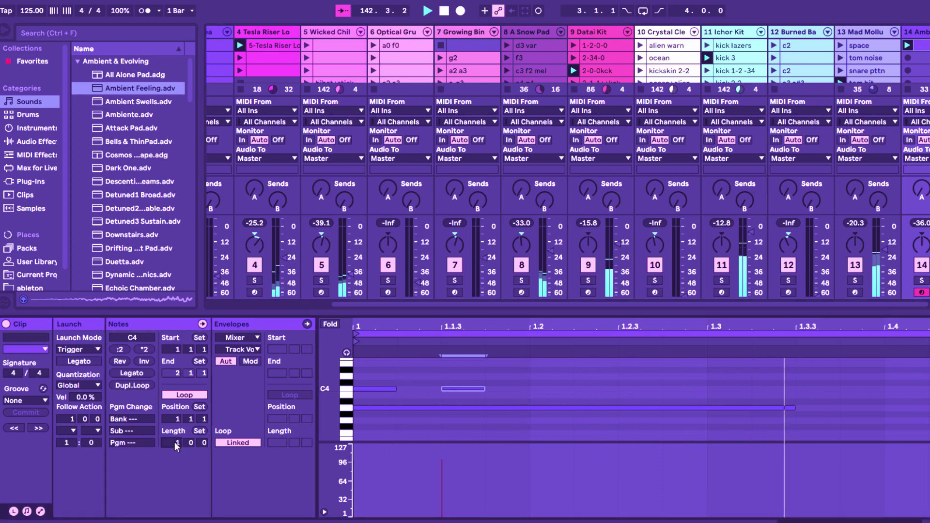
pyautogui.scroll(1, 177, 442)
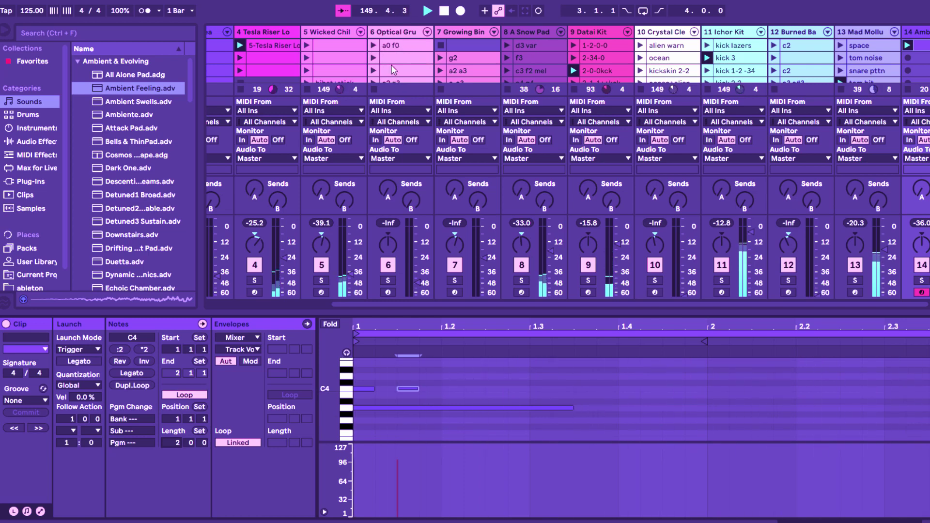
# Launch the a0 f0 clip on the Optical Gru track and gradually raise that track's volume.
pyautogui.click(393, 46)
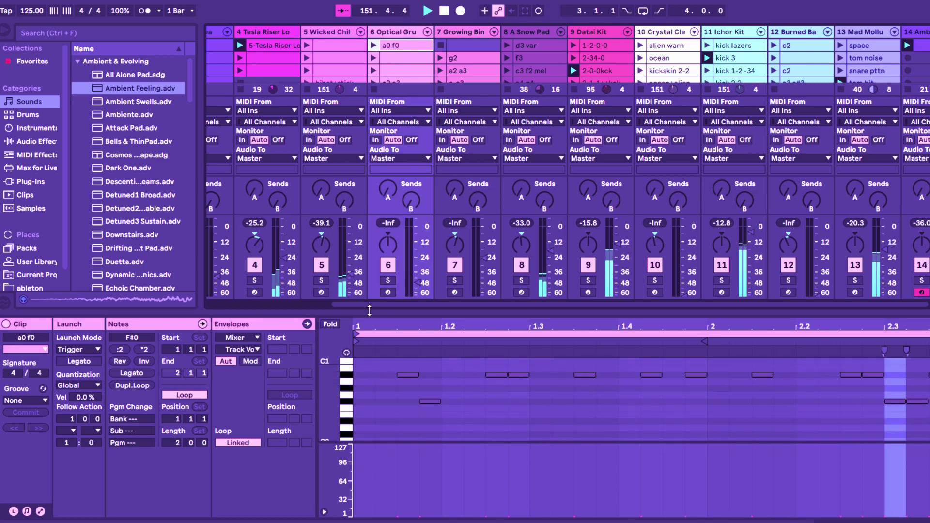
pyautogui.click(375, 46)
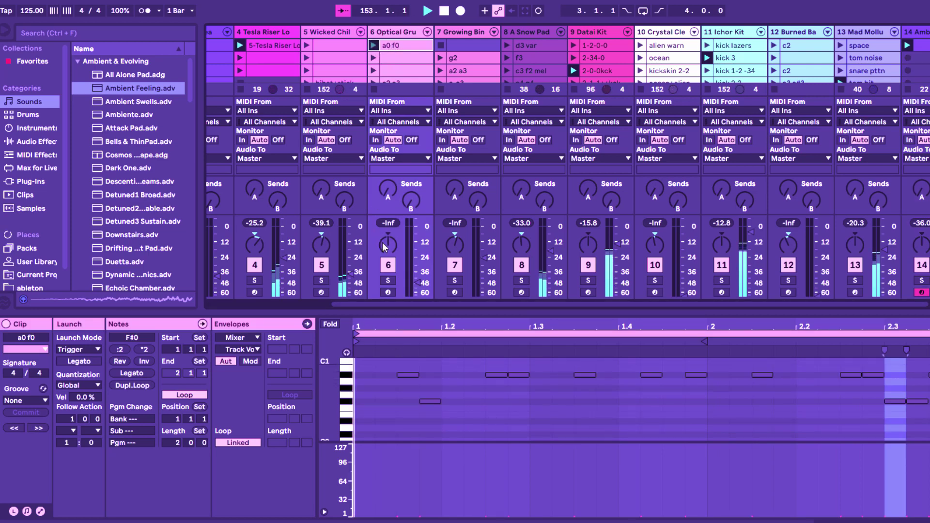
pyautogui.moveTo(419, 284); pyautogui.dragTo(428, 278)
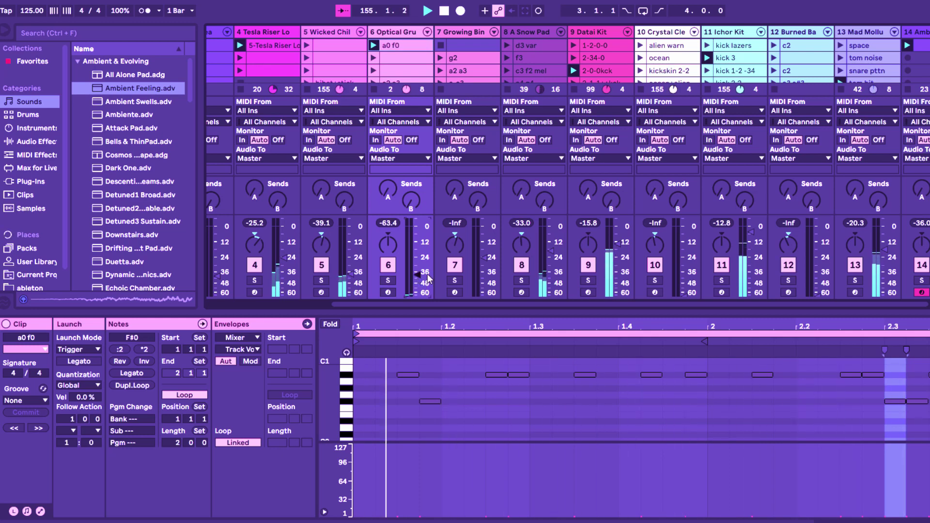
pyautogui.scroll(5, 428, 279)
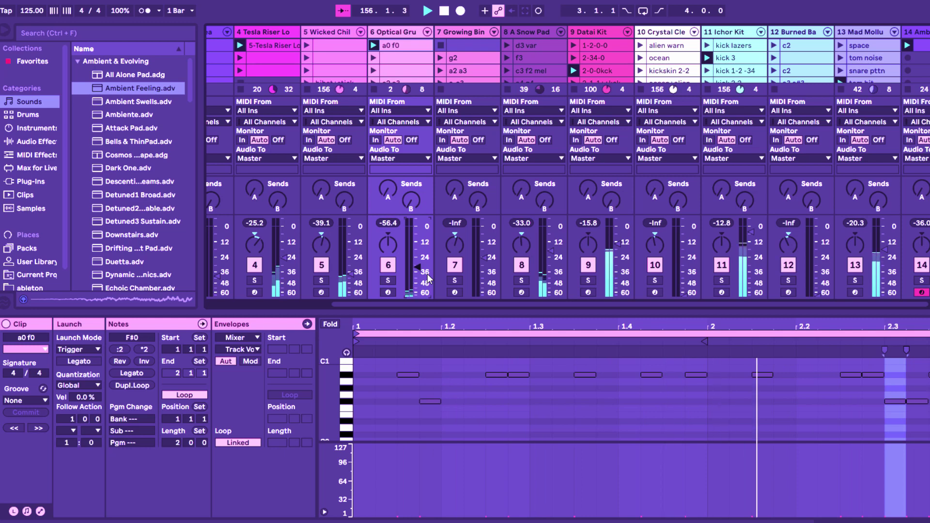
# Keep raising the Optical Gru track's volume gradually until its fader sits near the -12 dB mark.
pyautogui.scroll(3, 427, 274)
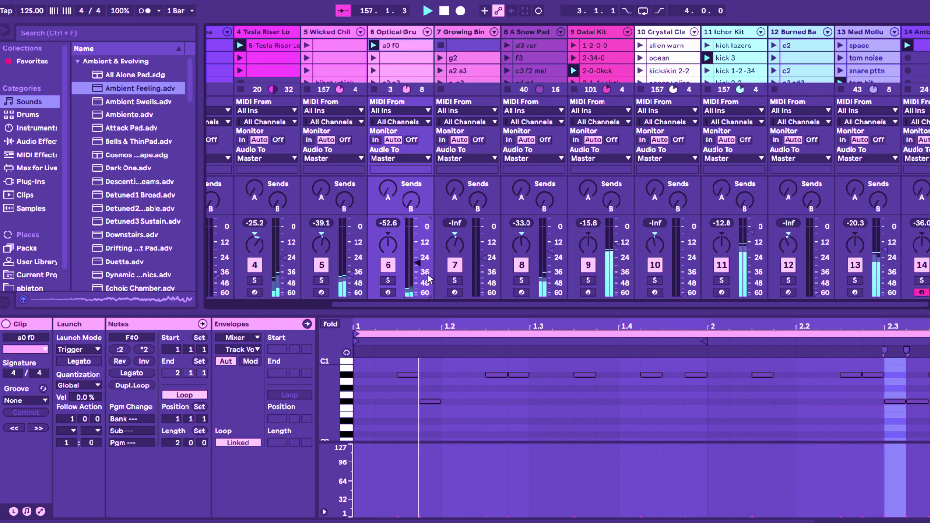
pyautogui.scroll(2, 427, 274)
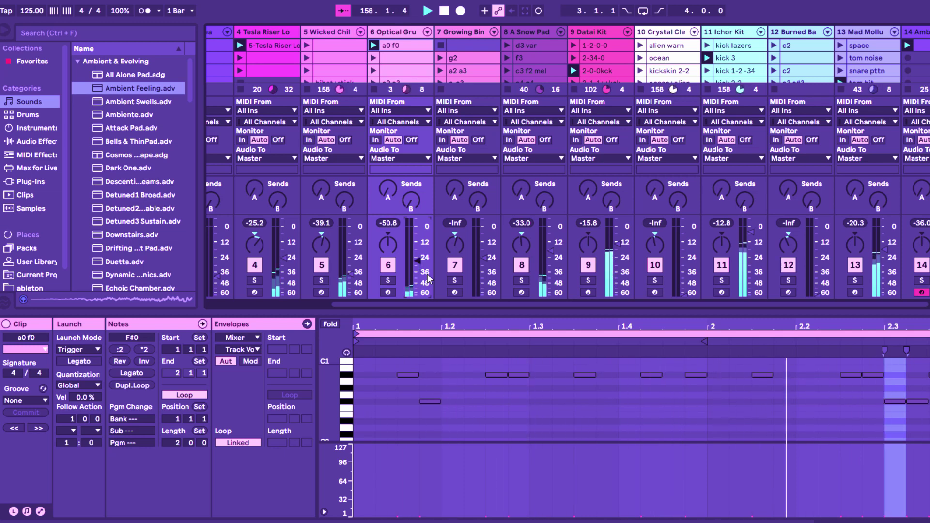
pyautogui.scroll(2, 428, 278)
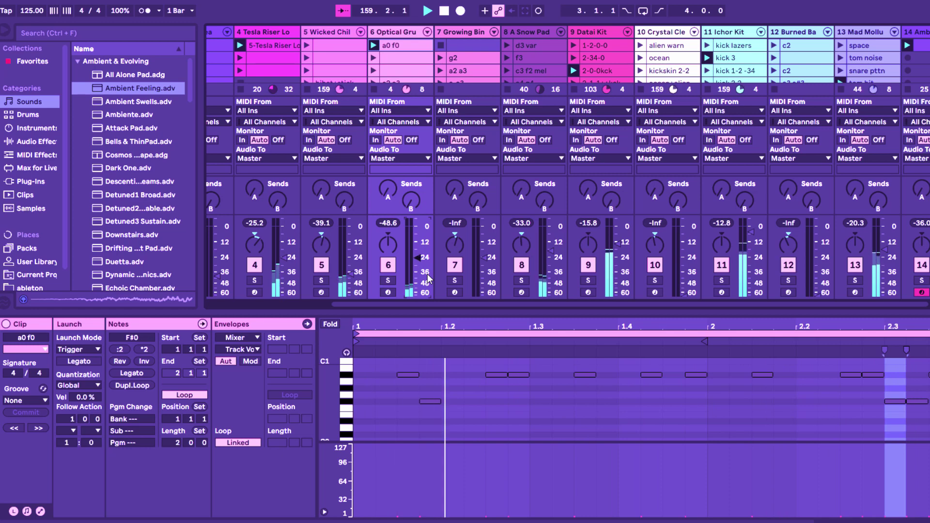
pyautogui.scroll(1, 428, 279)
pyautogui.scroll(2, 428, 279)
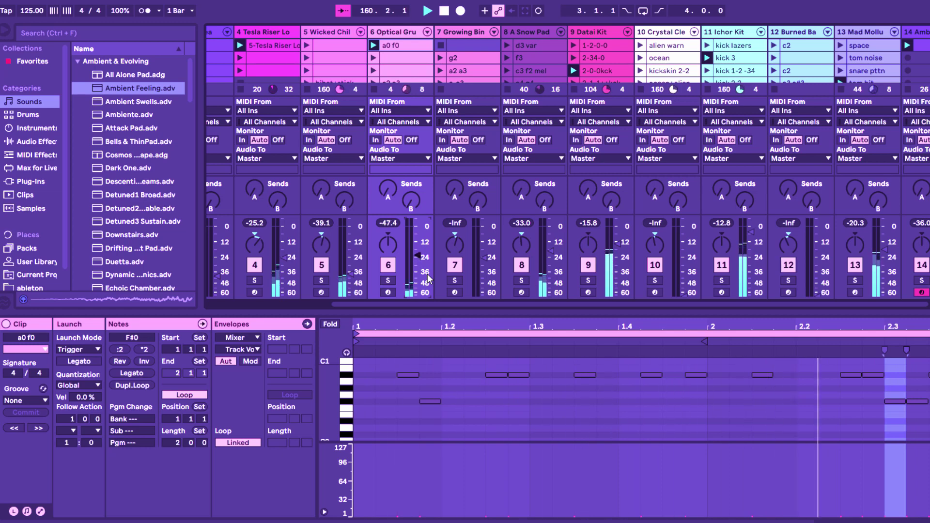
pyautogui.scroll(3, 428, 279)
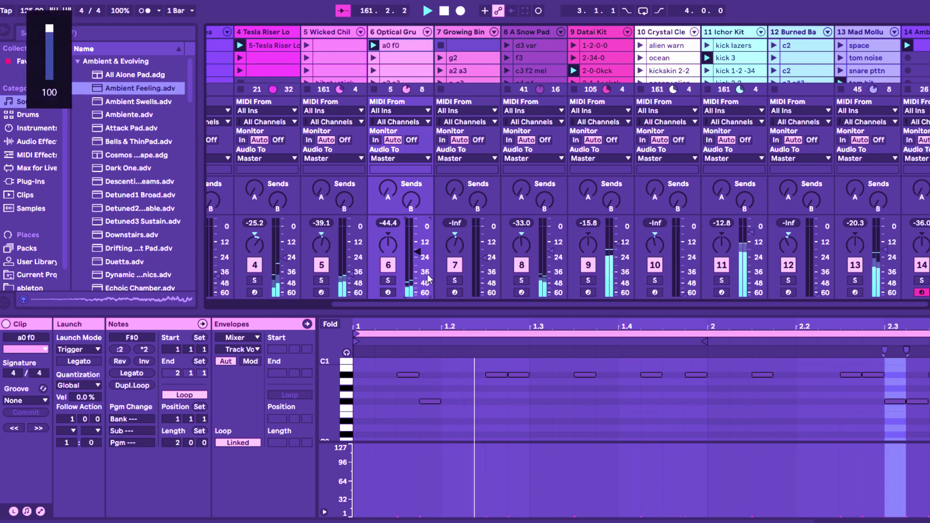
pyautogui.scroll(1, 428, 279)
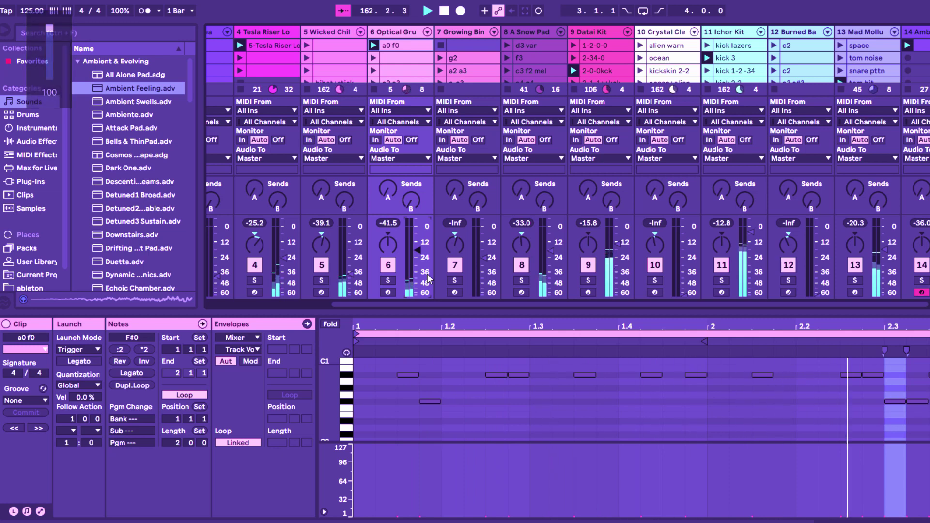
pyautogui.scroll(3, 428, 279)
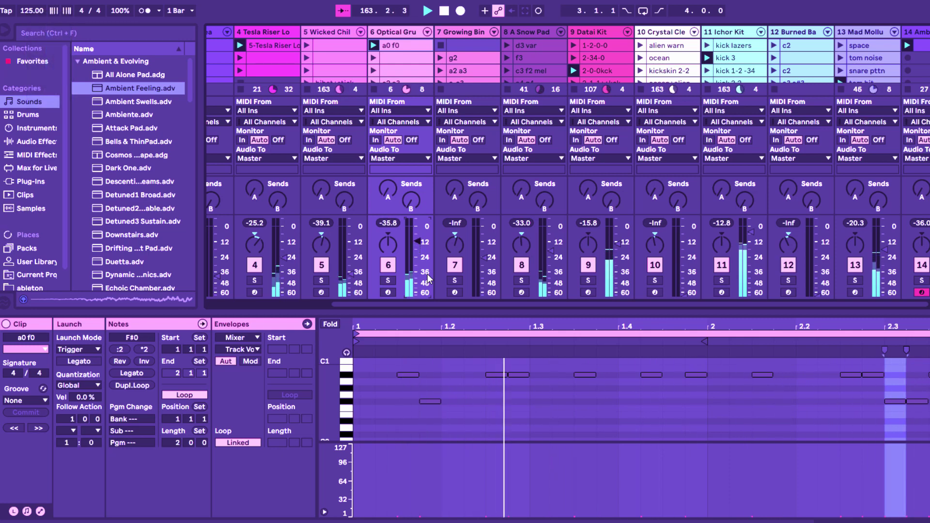
pyautogui.scroll(1, 428, 278)
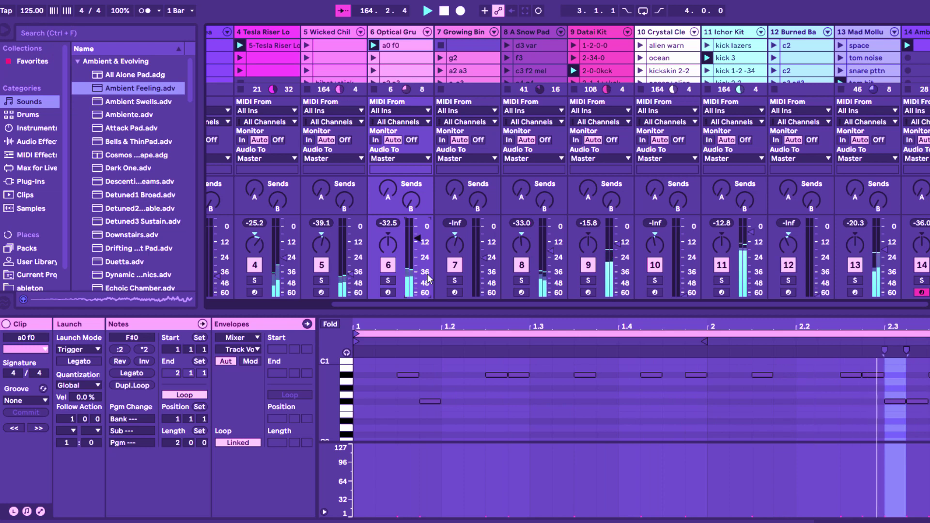
pyautogui.scroll(1, 428, 279)
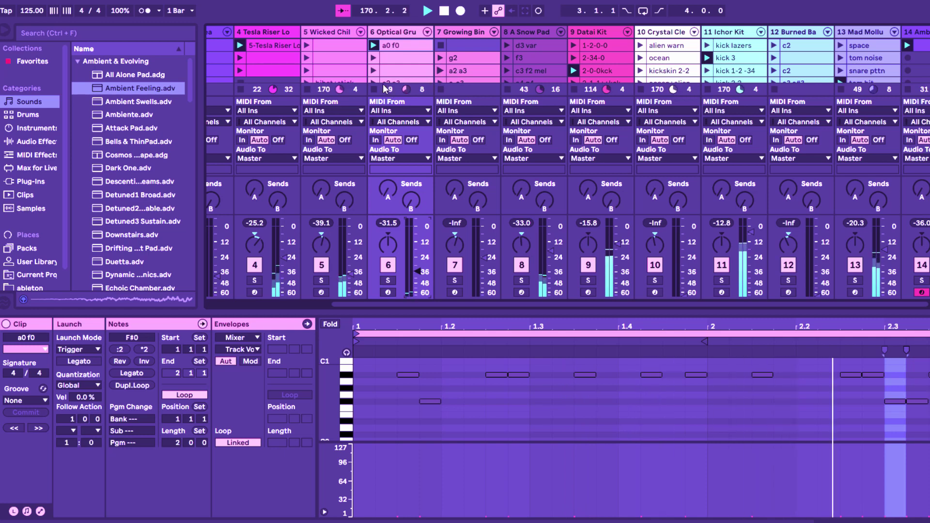
# Launch the a2 a3 clip on the Growing Bin track and raise that track's volume.
pyautogui.click(488, 262)
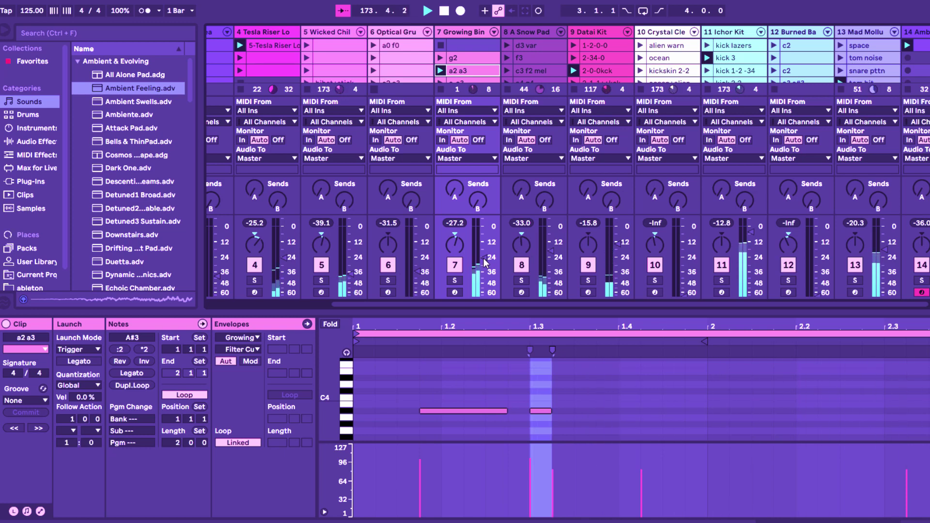
pyautogui.moveTo(486, 263); pyautogui.dragTo(485, 272)
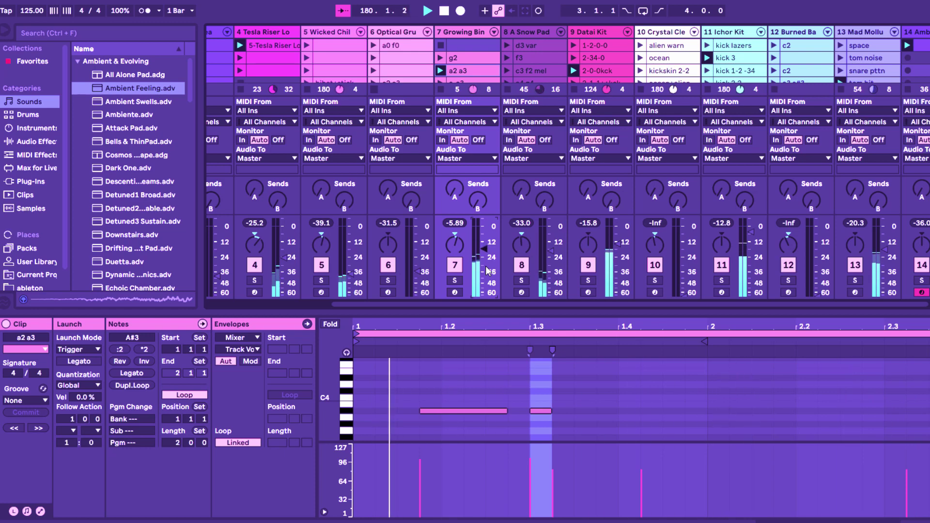
# Check the Growing Binaural device's controls, and the device and notes of the playing unnamed A Snow Pad clip.
pyautogui.hotkey('shift', 'Tab')
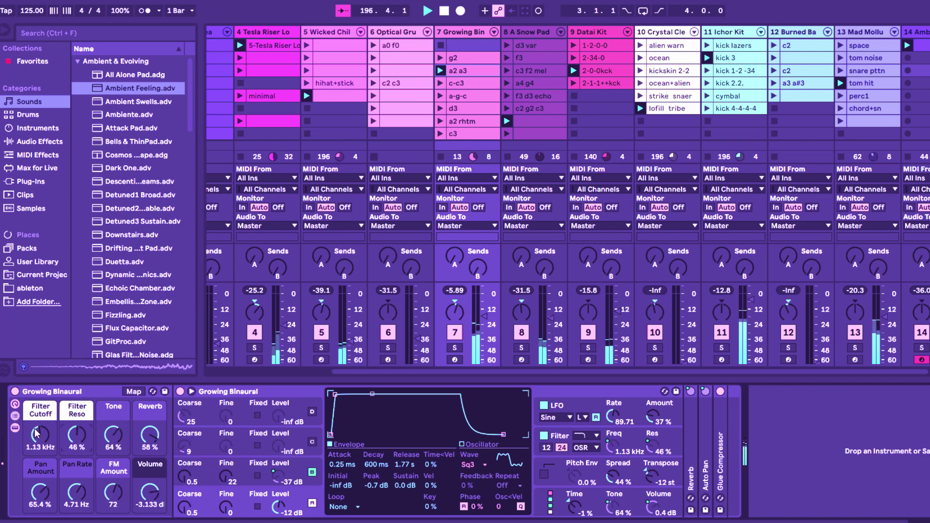
pyautogui.click(520, 123)
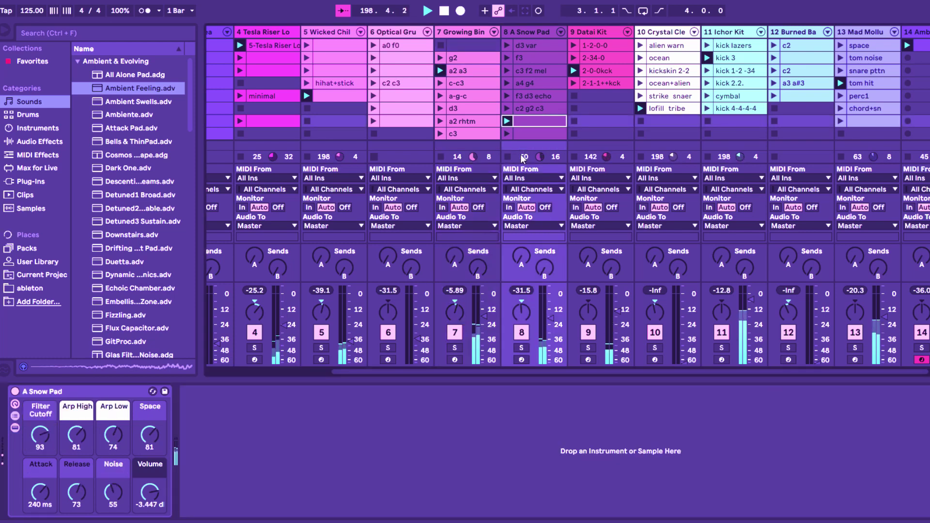
pyautogui.hotkey('shift', 'Tab')
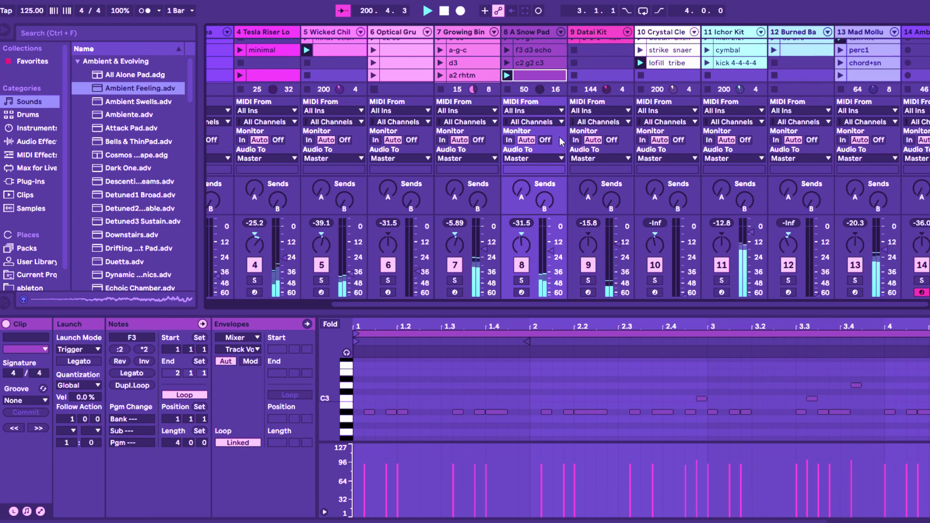
# Inspect the notes of the Growing Bin track's c3 clip and reopen the playing a2 a3 clip in the note editor.
pyautogui.scroll(-1, 477, 70)
pyautogui.click(475, 71)
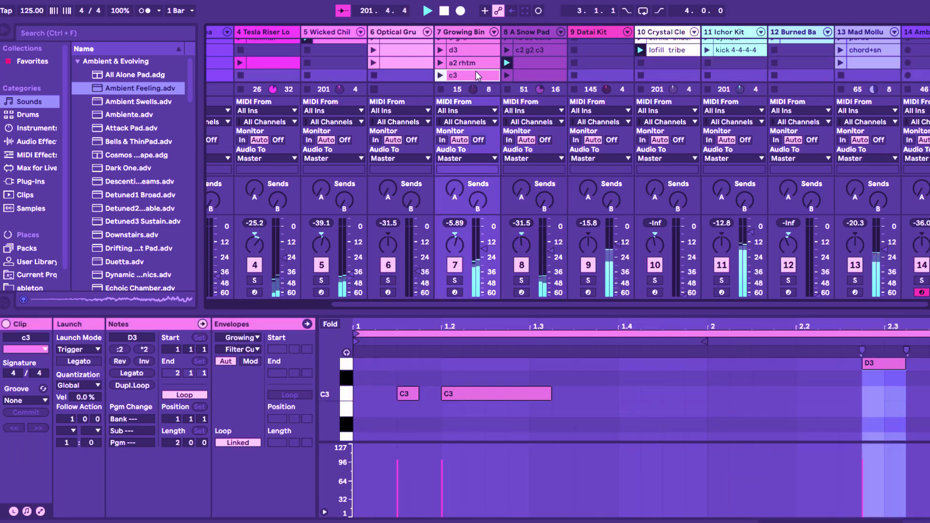
pyautogui.scroll(2, 463, 63)
pyautogui.click(464, 68)
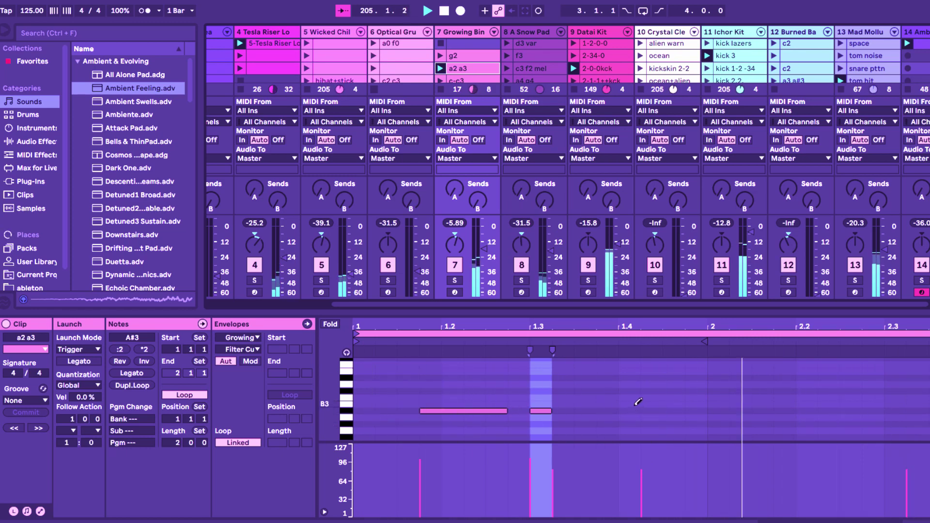
# Try a D4 at 1.4.1 in the a2 a3 clip, and replace it with sixteenth F4 notes at 1.4.2 and 1.4.4.
pyautogui.click(629, 383)
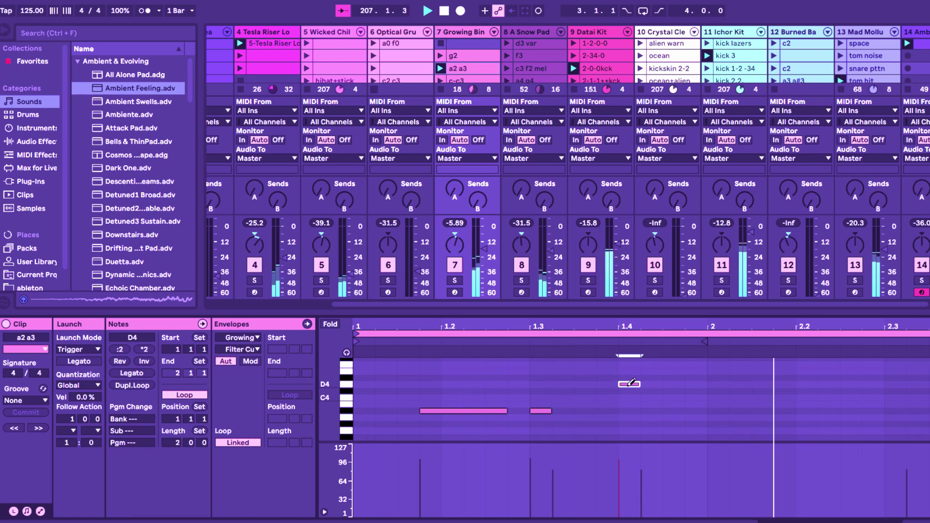
pyautogui.click(635, 384)
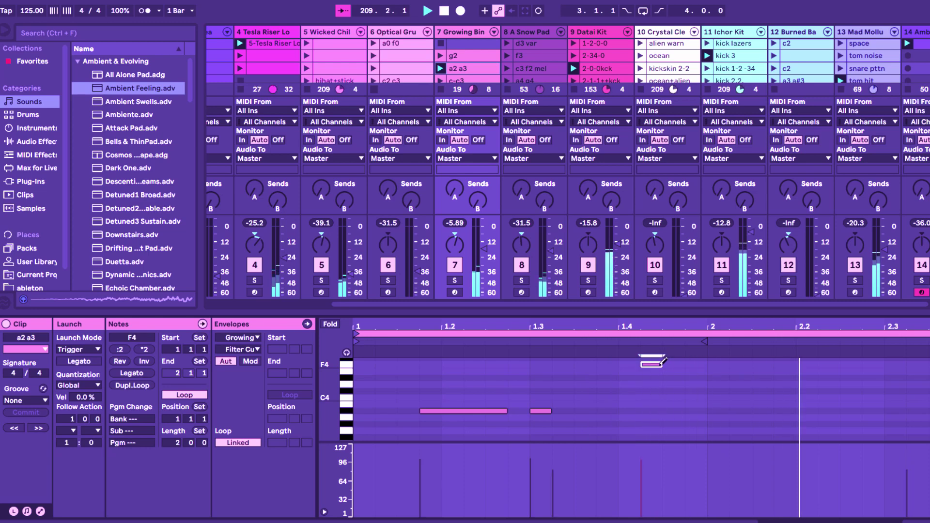
pyautogui.click(661, 363)
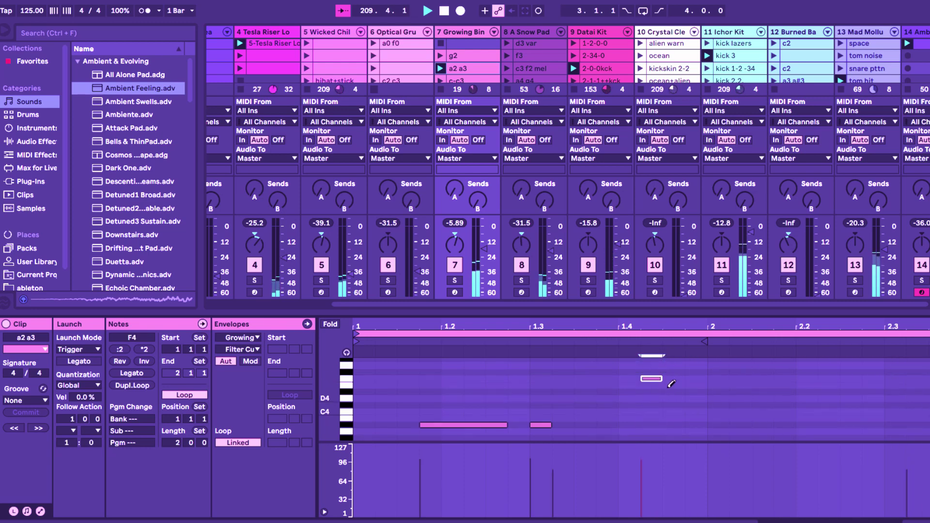
pyautogui.click(695, 377)
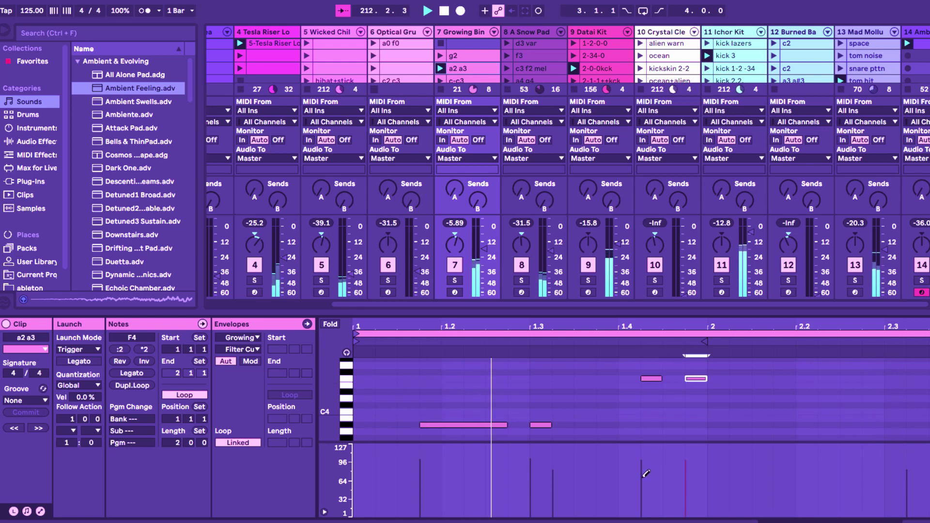
# Remove the F4 at 1.4.2 and lower the velocities of the notes at 1.4.4 and 1.4.2 to about 70 and 55.
pyautogui.click(690, 475)
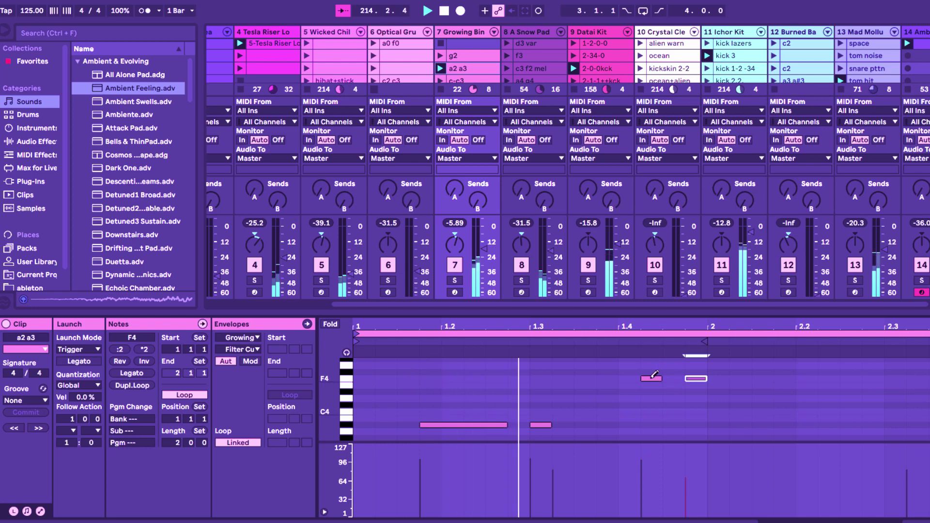
pyautogui.click(647, 475)
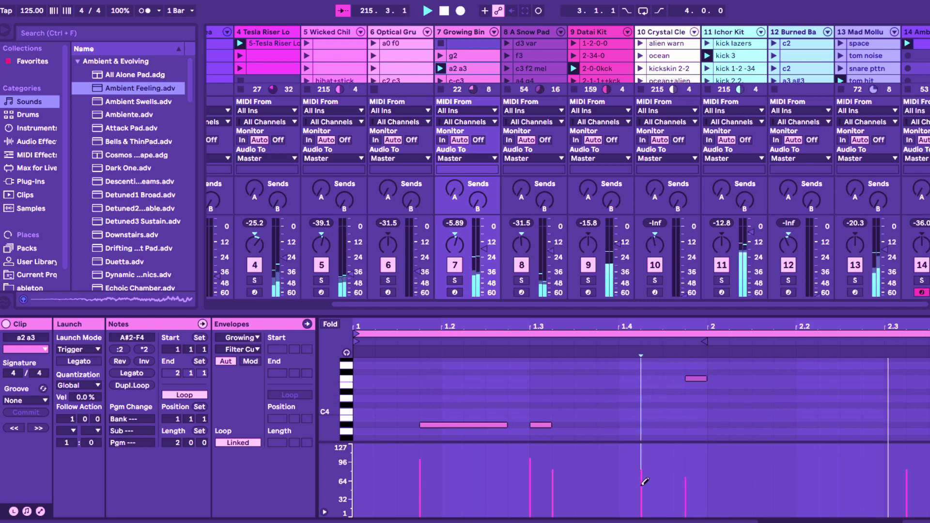
pyautogui.moveTo(647, 474); pyautogui.dragTo(645, 485)
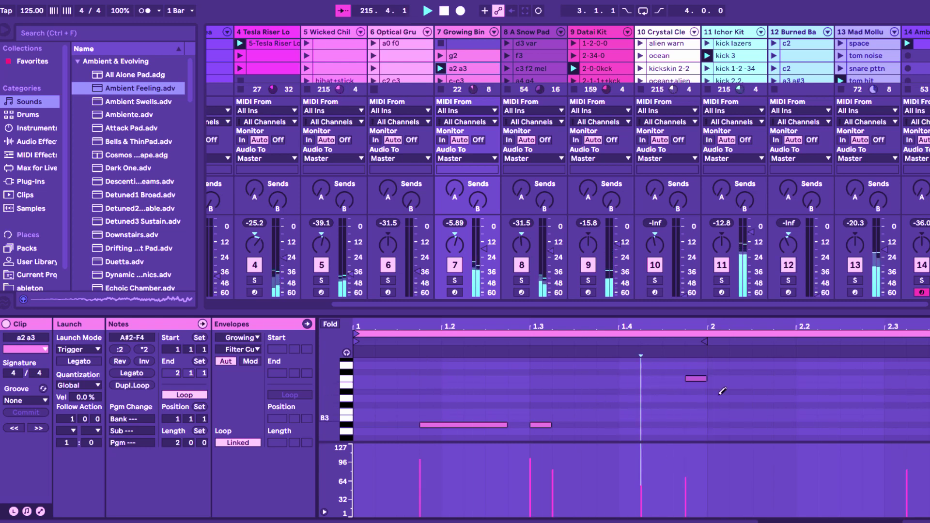
# Redraw the sixteenth F4 at 1.4.2 and add another F4 at 2.1.2 in the a2 a3 clip.
pyautogui.click(652, 378)
pyautogui.click(652, 378)
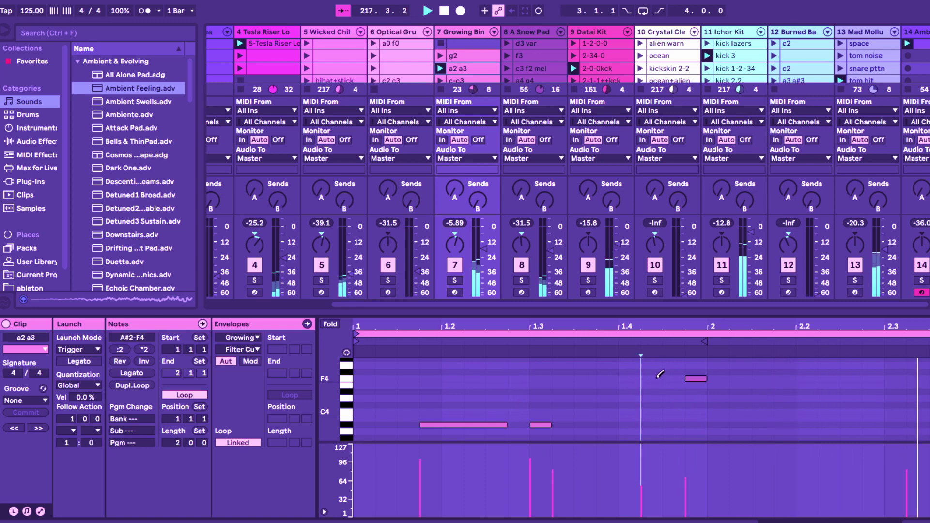
pyautogui.click(652, 378)
pyautogui.click(740, 378)
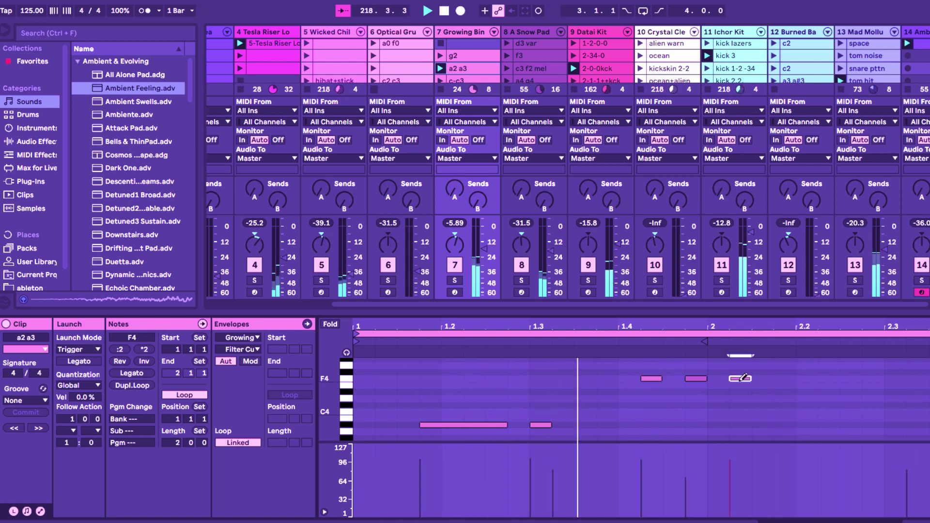
# Delete the F4 notes at 1.4.4 and 2.1.2, and draw a sixteenth F4 at 2.2.2.
pyautogui.click(704, 376)
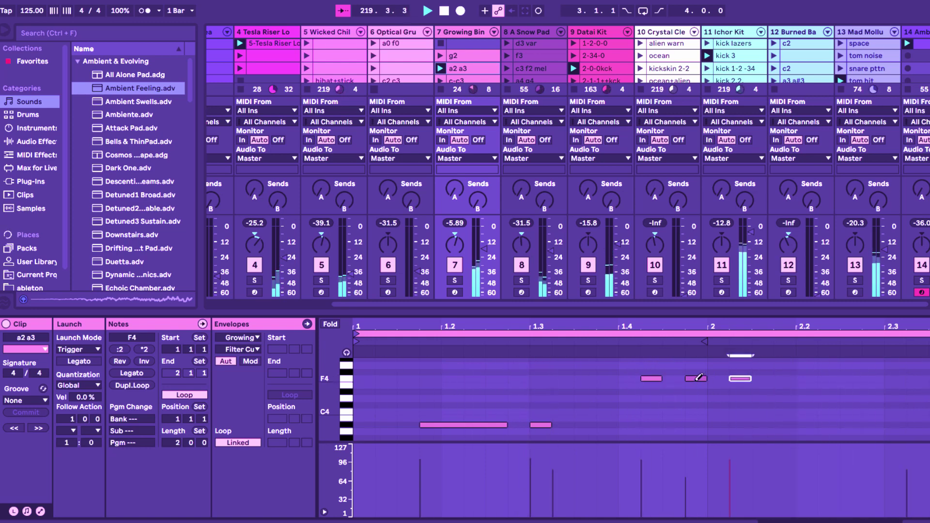
pyautogui.click(826, 377)
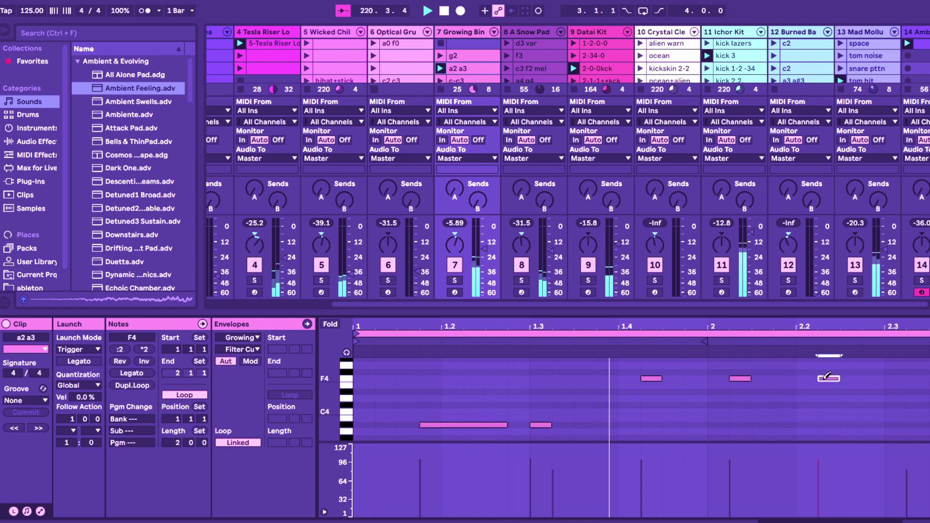
pyautogui.click(750, 378)
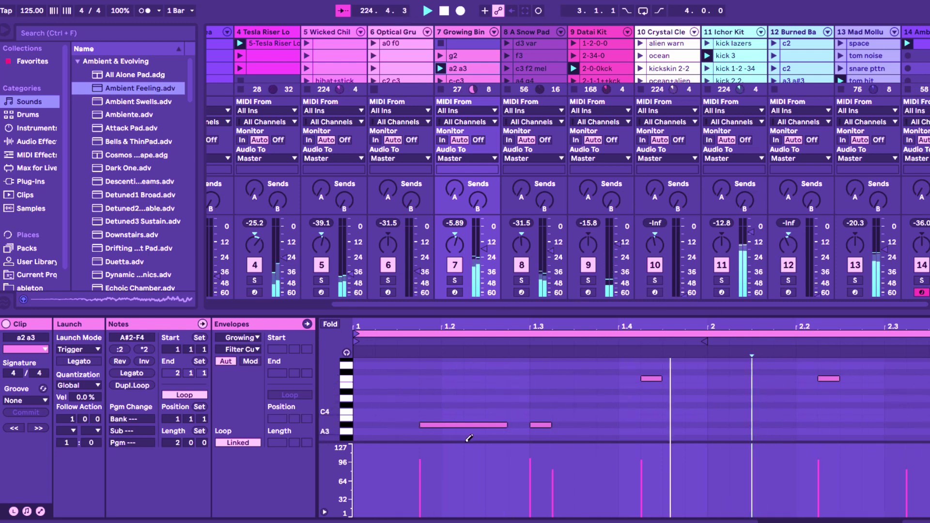
# Try E4 and D4 notes at 2.2.4 in the a2 a3 clip, and replace them with a sixteenth D#4.
pyautogui.scroll(-4, 581, 407)
pyautogui.scroll(6, 661, 404)
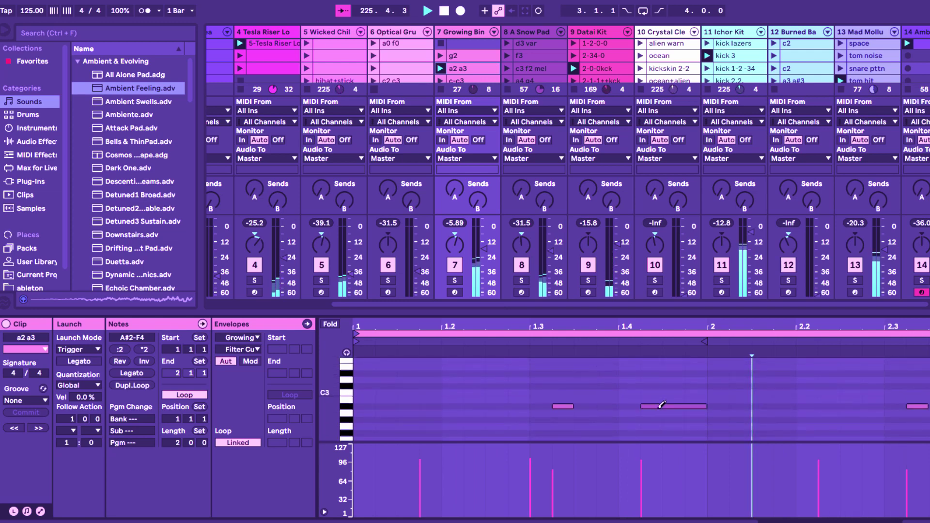
pyautogui.scroll(-1, 853, 408)
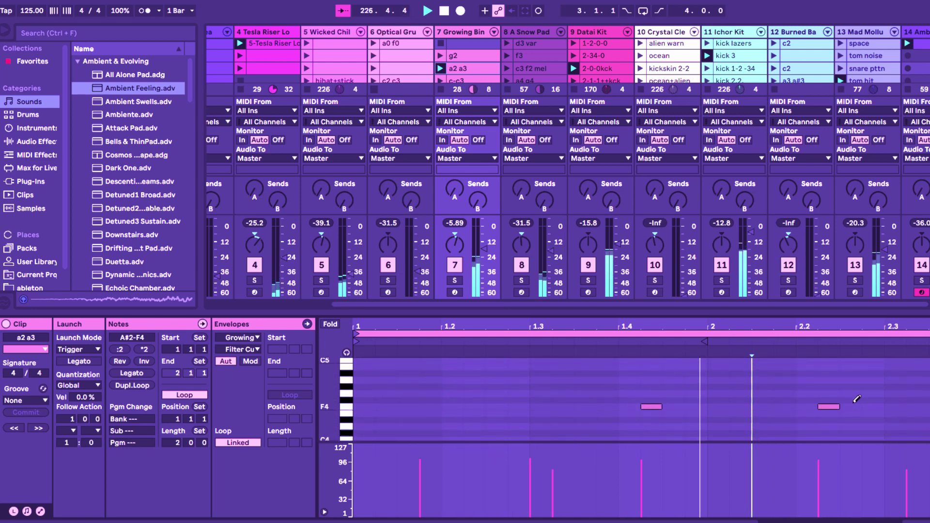
pyautogui.scroll(-1, 867, 404)
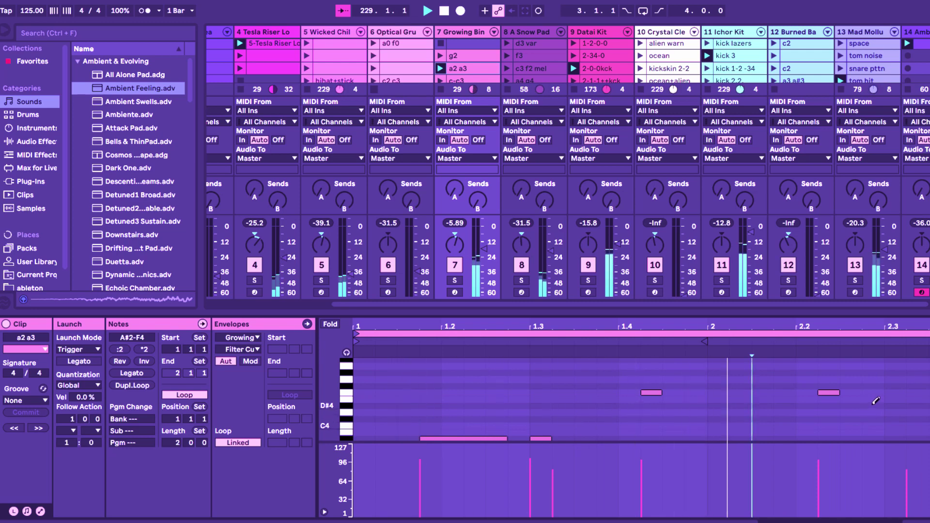
pyautogui.click(872, 399)
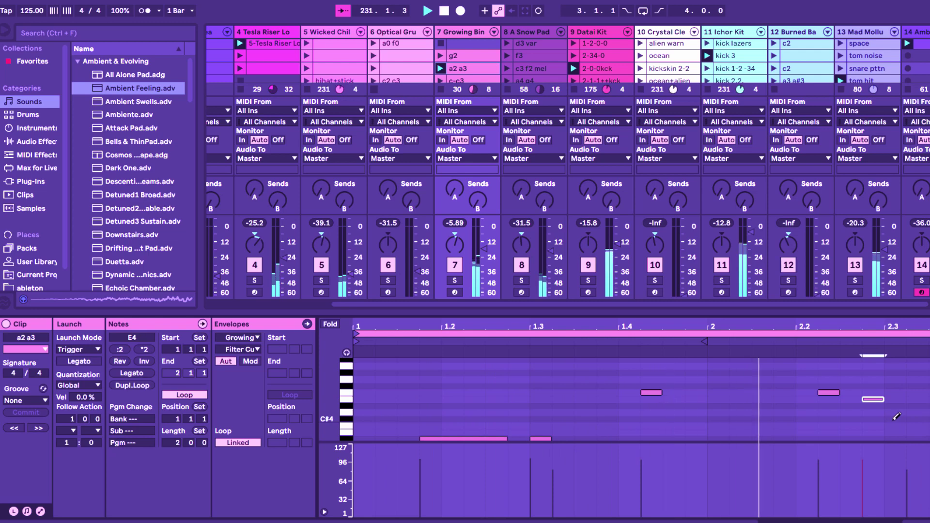
pyautogui.moveTo(878, 399); pyautogui.dragTo(882, 413)
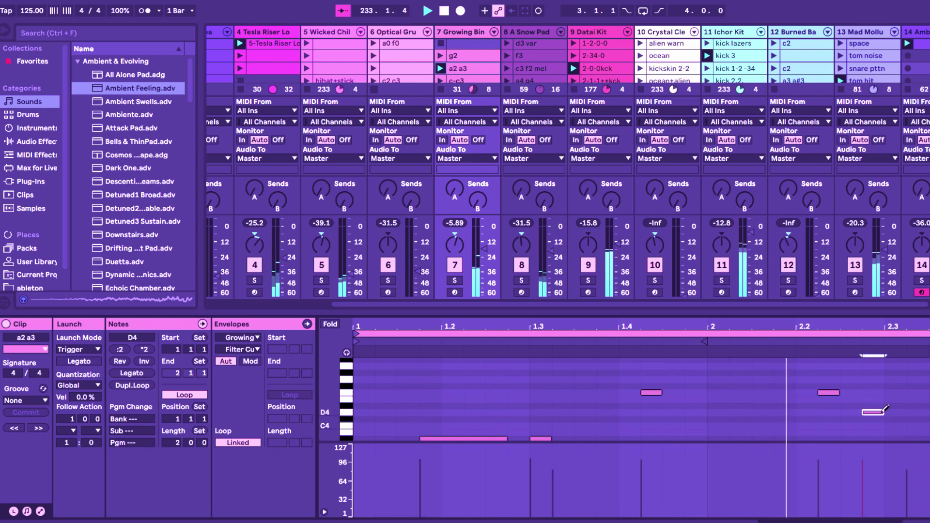
pyautogui.click(877, 411)
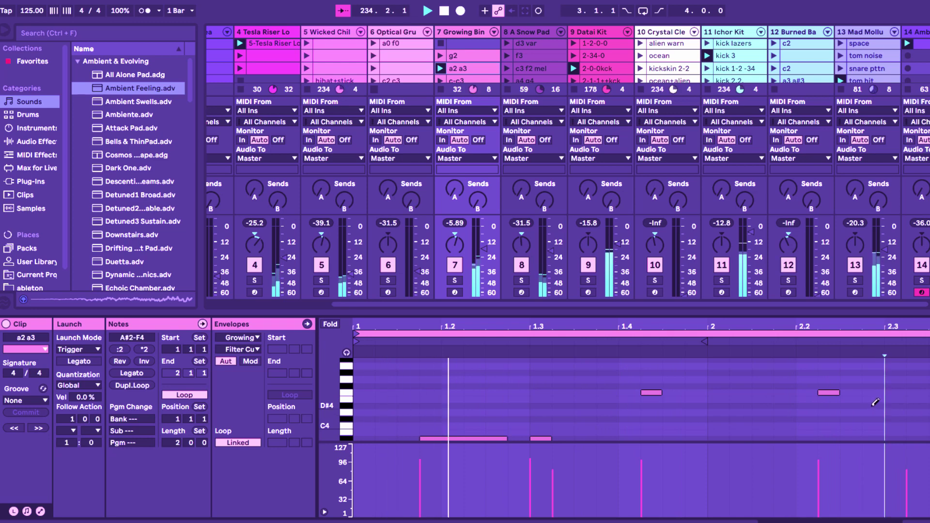
pyautogui.click(873, 405)
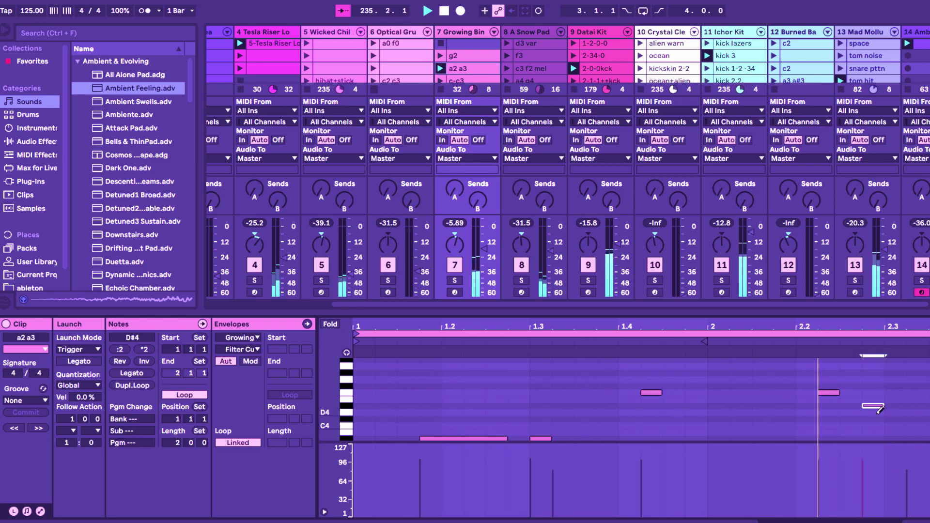
# Draw a sixteenth D4 at 2.3.2 in the a2 a3 clip on the Growing Bin track.
pyautogui.click(890, 412)
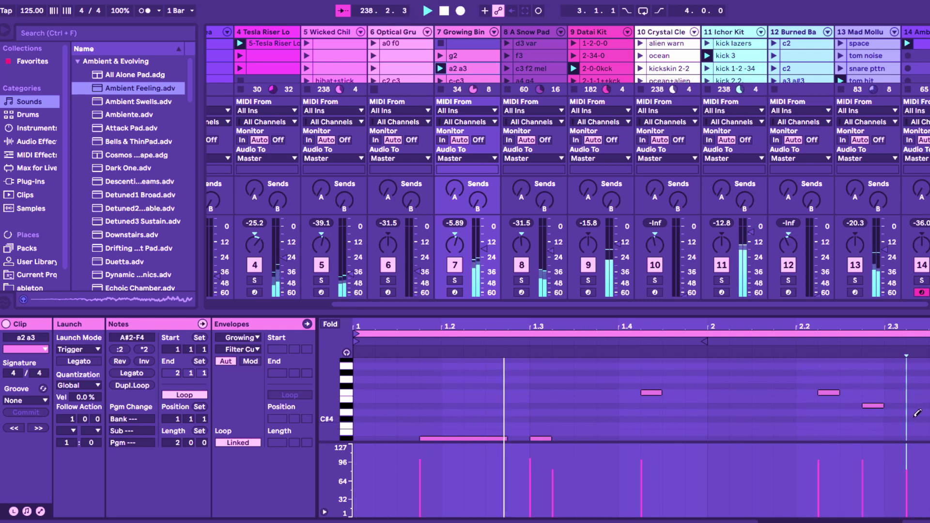
pyautogui.moveTo(902, 410); pyautogui.dragTo(927, 402)
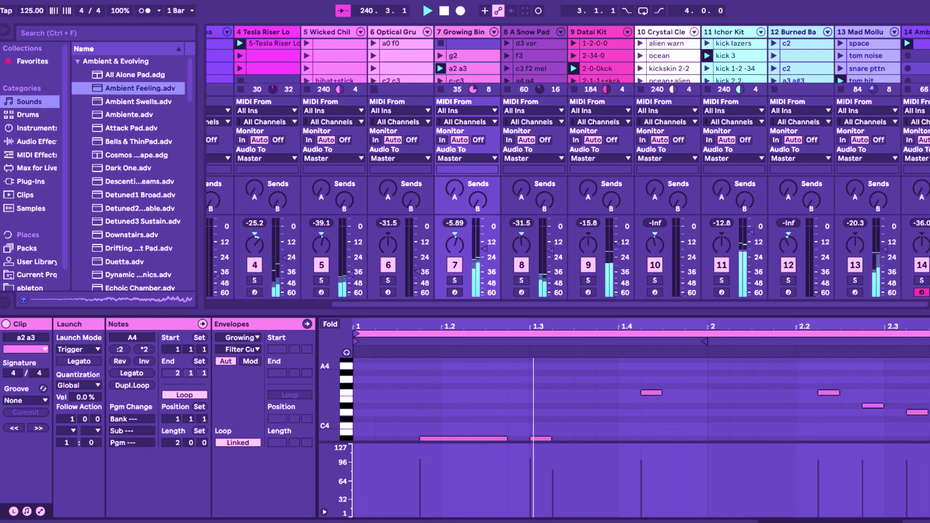
pyautogui.click(843, 384)
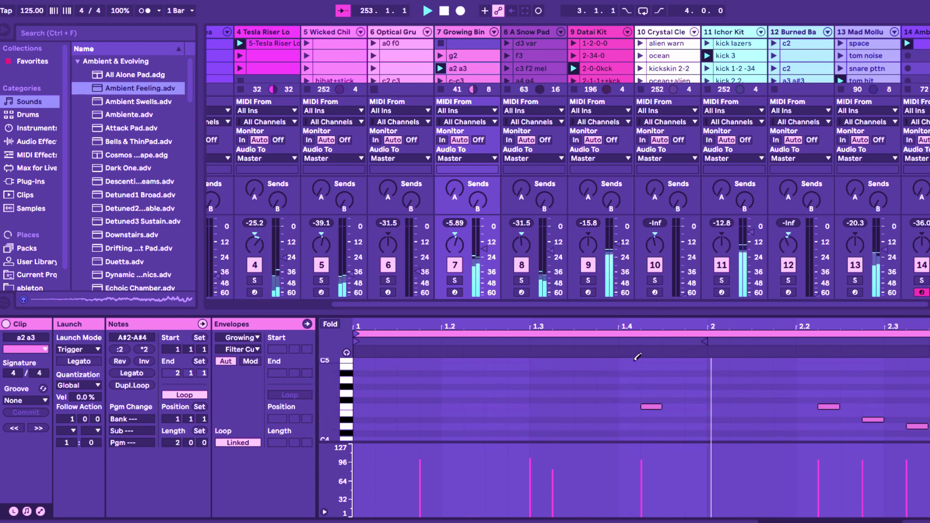
# Set the Growing Binaural macros to Reverb 65%, Tone 94% and Volume 0.332 dB.
pyautogui.hotkey('shift', 'Tab')
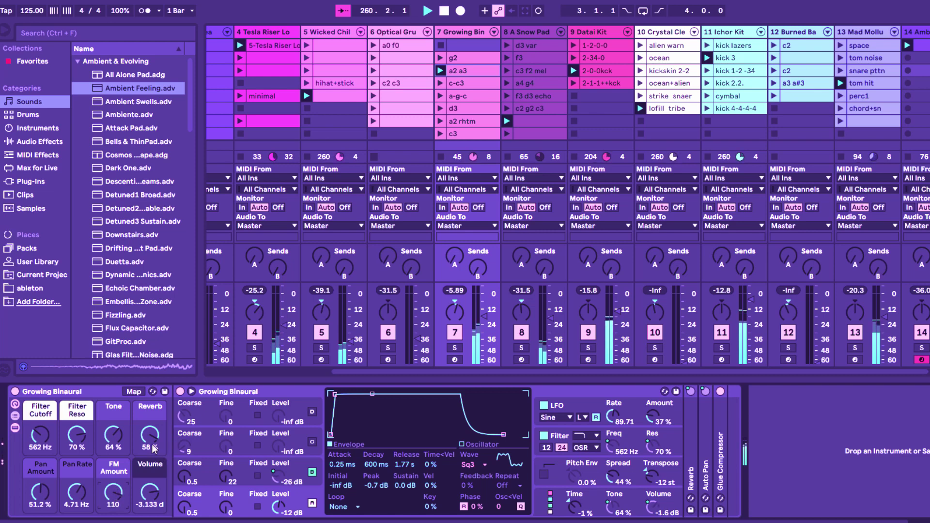
pyautogui.moveTo(150, 452); pyautogui.dragTo(115, 426)
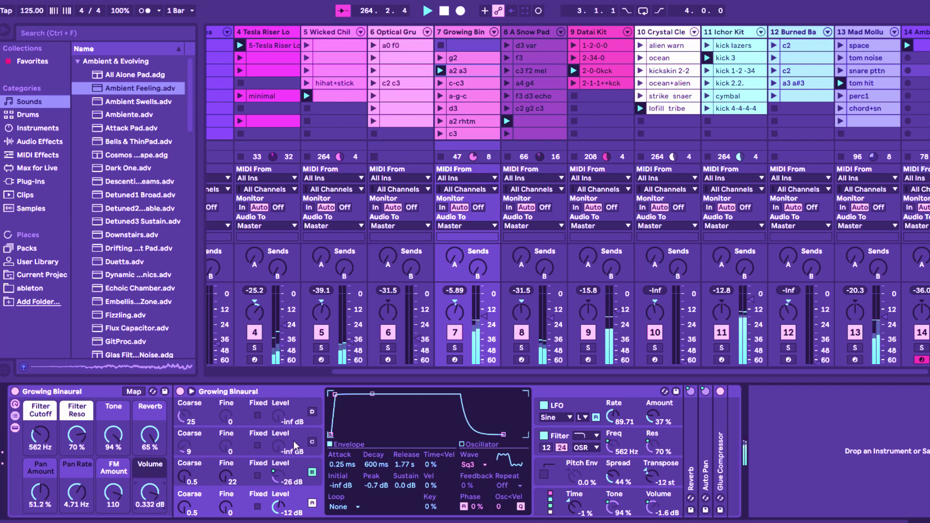
# Shape Growing Binaural's envelope to Attack 6.11 ms, Decay 20.5 s, Release 60 s, Peak -10 dB and Sustain -6.2 dB, and set LFO Amount to 58%.
pyautogui.moveTo(336, 394); pyautogui.dragTo(352, 407)
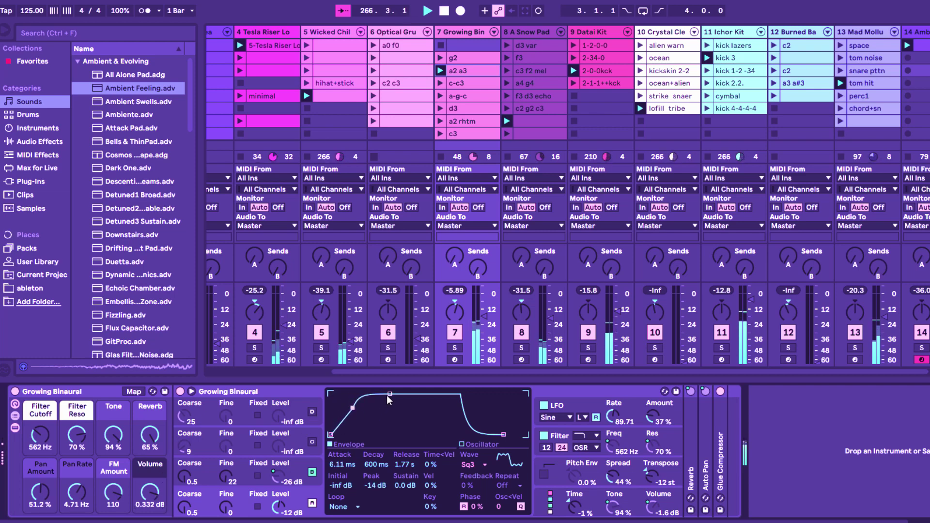
pyautogui.moveTo(353, 412); pyautogui.dragTo(397, 394)
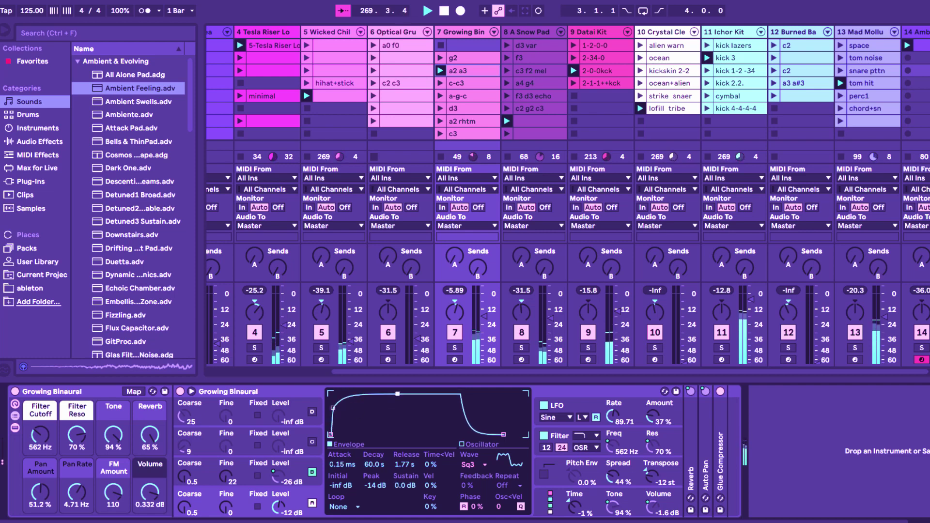
pyautogui.moveTo(503, 434); pyautogui.dragTo(525, 434)
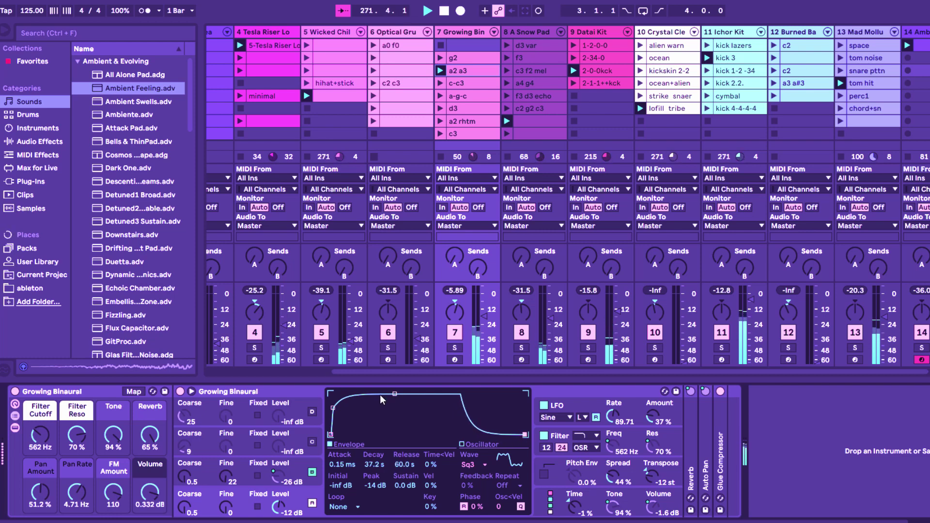
pyautogui.moveTo(332, 405); pyautogui.dragTo(353, 404)
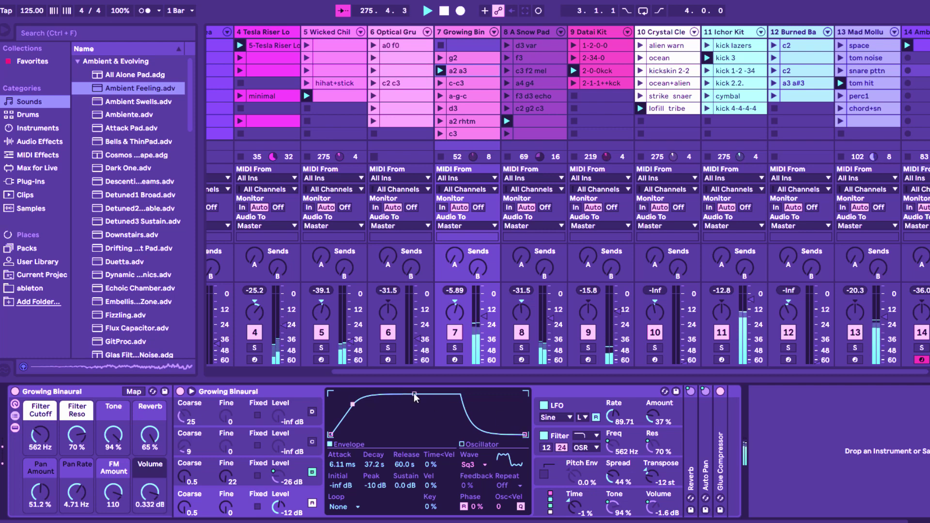
pyautogui.moveTo(413, 393)
pyautogui.mouseDown()
pyautogui.moveTo(411, 418)
pyautogui.moveTo(407, 405)
pyautogui.mouseUp()
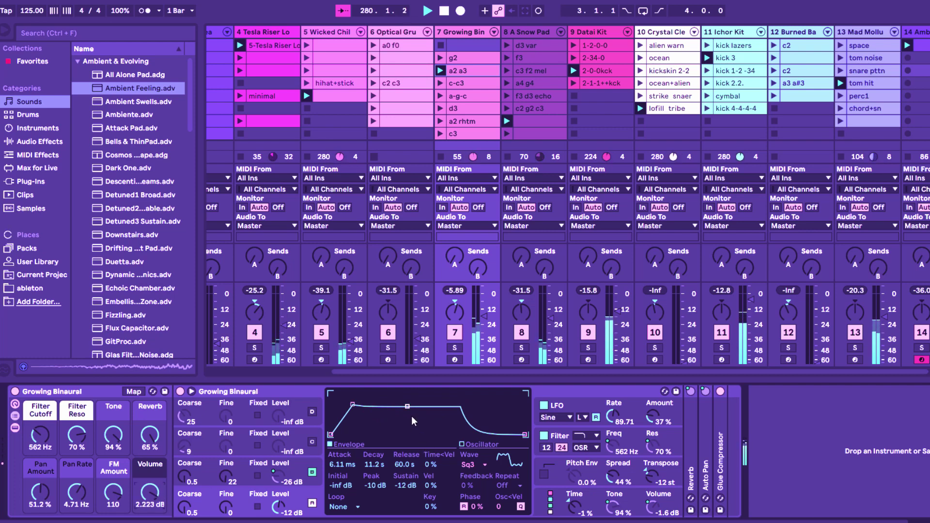
pyautogui.moveTo(408, 412); pyautogui.dragTo(411, 400)
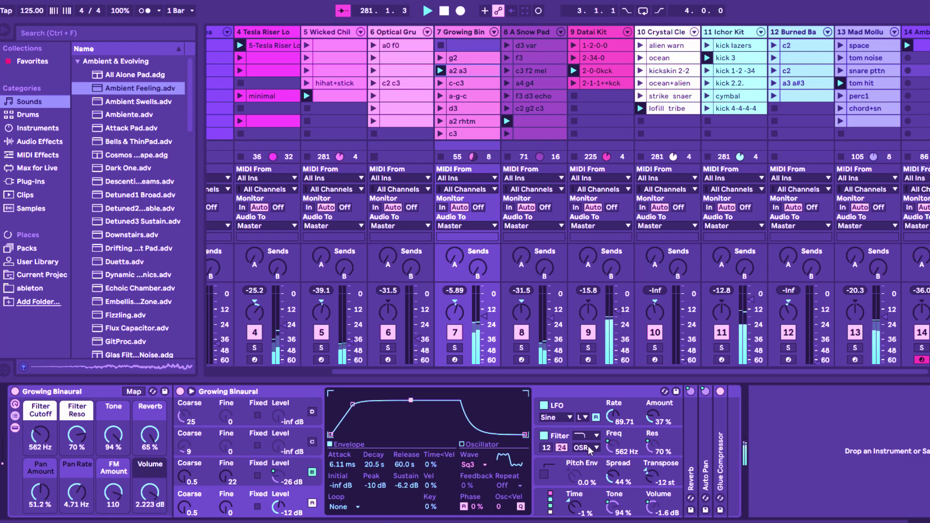
pyautogui.moveTo(653, 417); pyautogui.dragTo(653, 414)
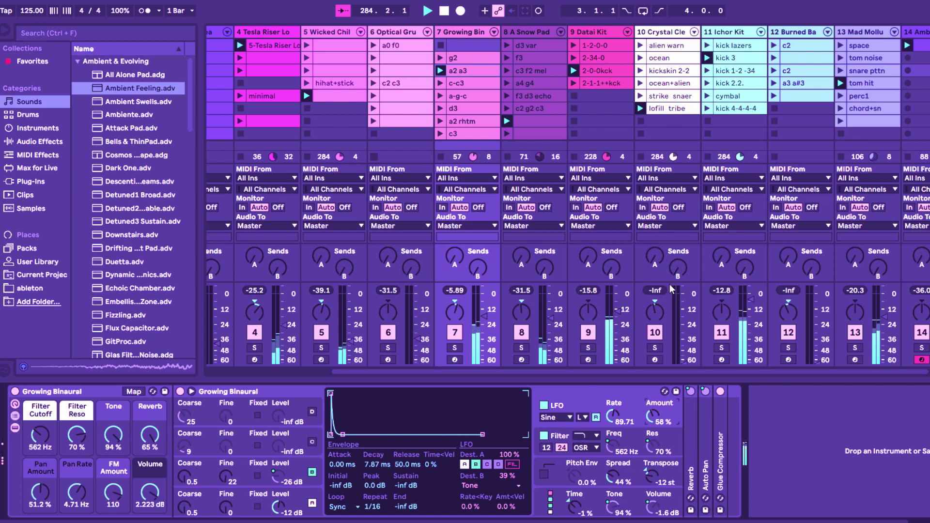
# Launch the strike snaer clip on the Crystal Clear Kit track and raise the track volume to -32.8 dB.
pyautogui.click(653, 106)
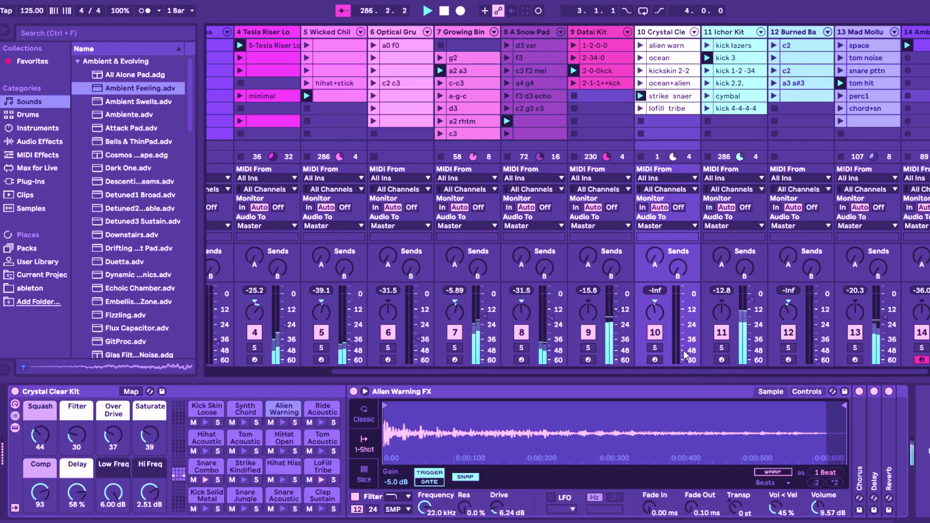
pyautogui.moveTo(685, 359); pyautogui.dragTo(689, 351)
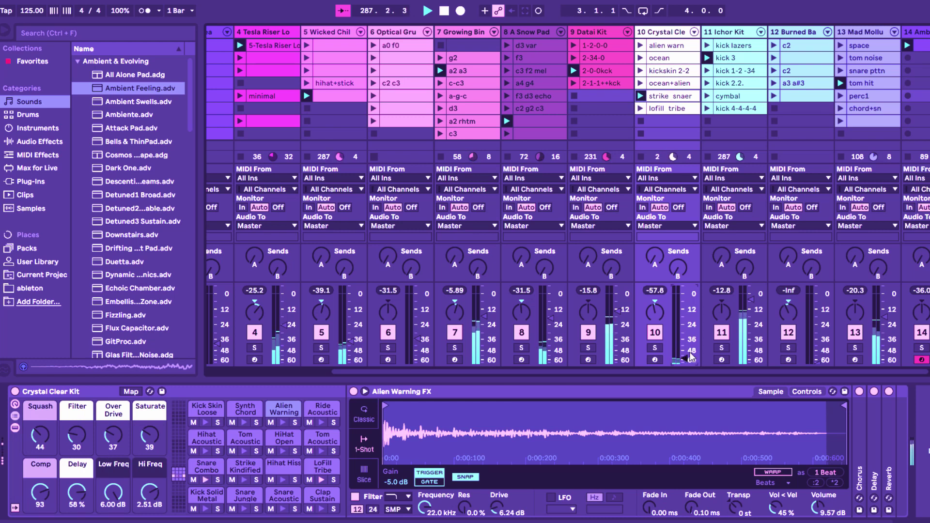
pyautogui.click(690, 351)
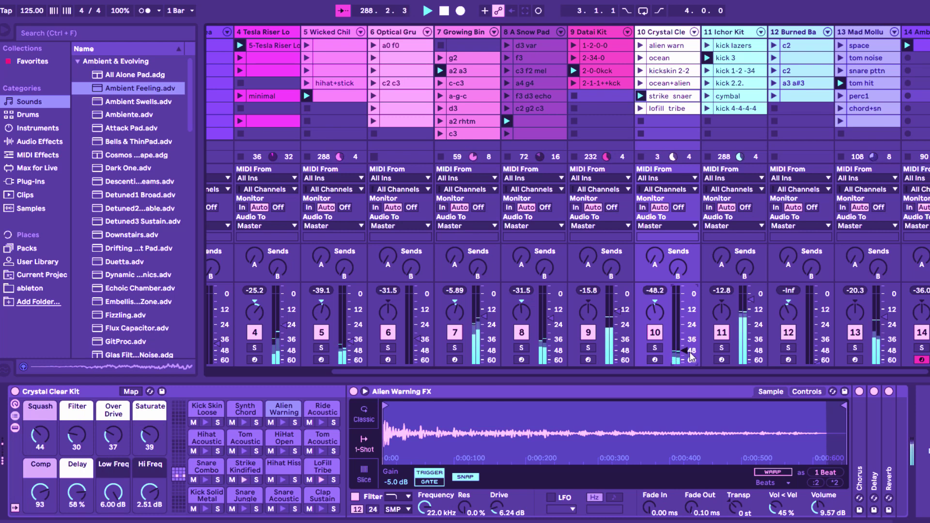
pyautogui.scroll(5, 690, 352)
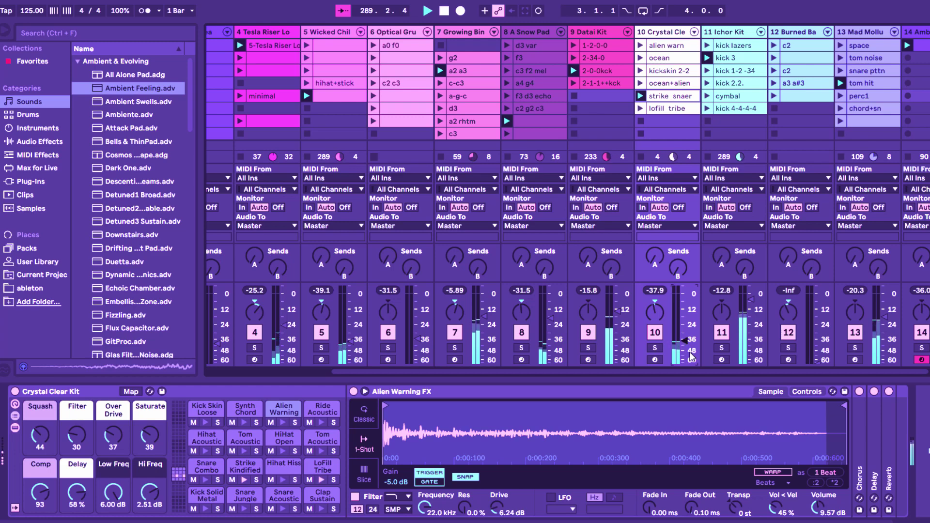
pyautogui.scroll(3, 690, 352)
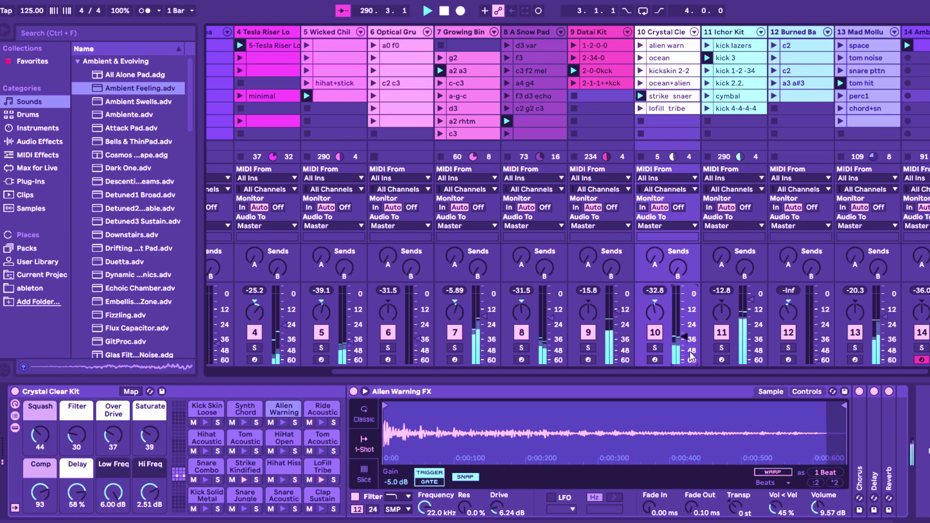
# Open the 2-0-0kck and 2-1-1++kck clips on the Datai Kit track and compare their kick patterns.
pyautogui.click(604, 74)
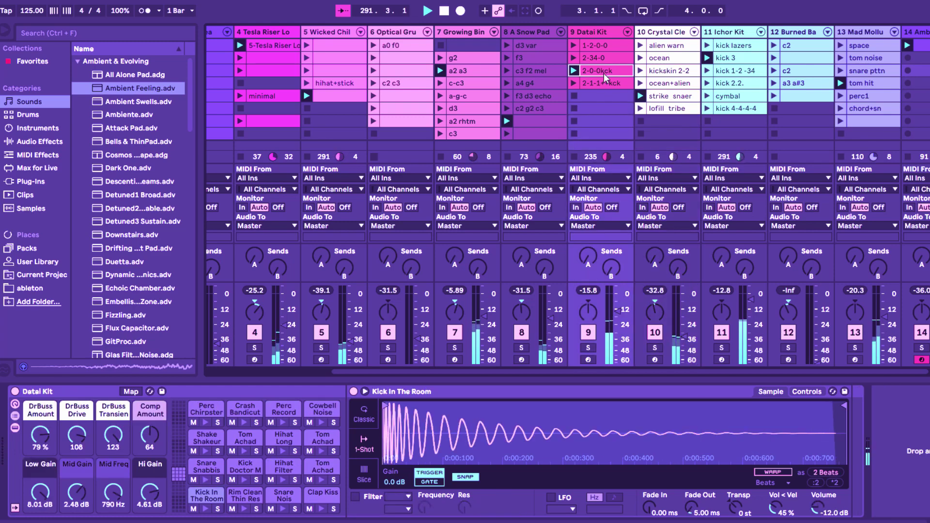
pyautogui.doubleClick(604, 74)
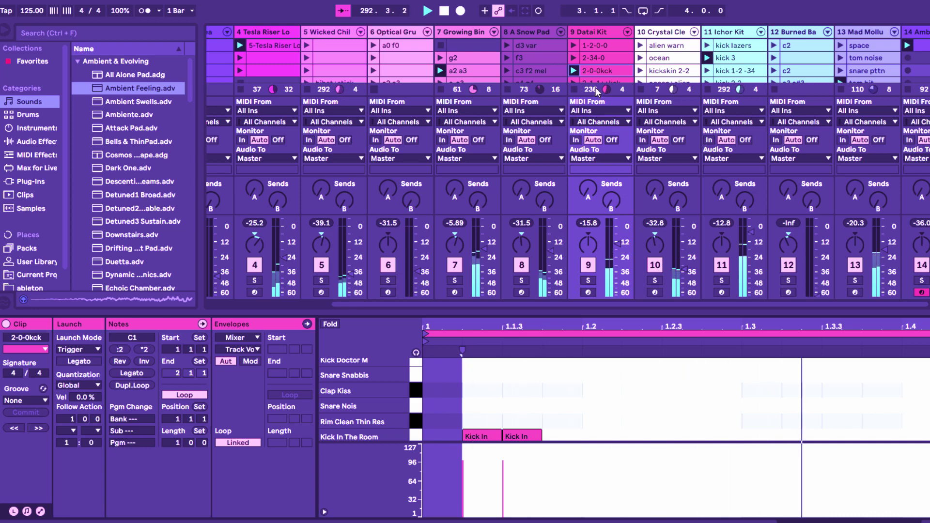
pyautogui.click(595, 82)
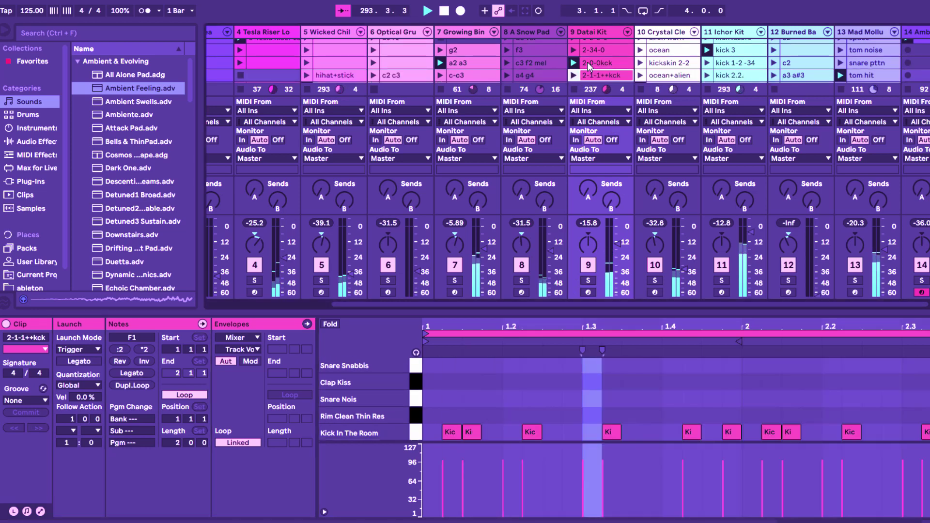
pyautogui.click(589, 66)
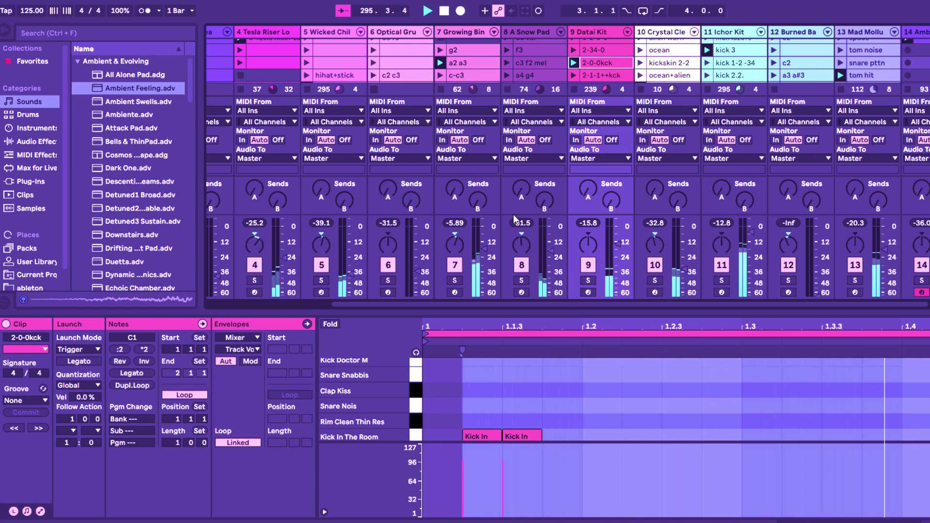
# On A Snow Pad, raise the track volume to -24.4 dB and set Filter Cutoff to 118 and Space to 102.
pyautogui.scroll(-4, 524, 76)
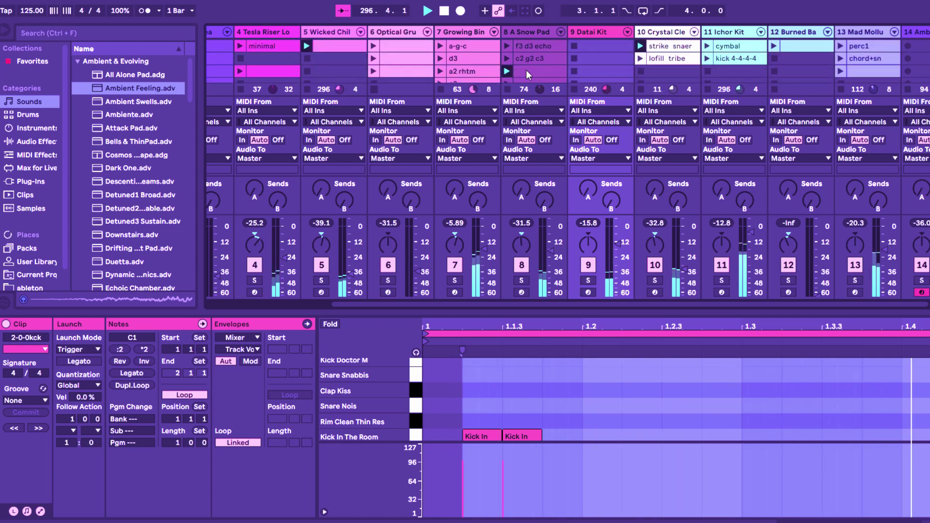
pyautogui.click(526, 70)
pyautogui.hotkey('shift', 'Tab')
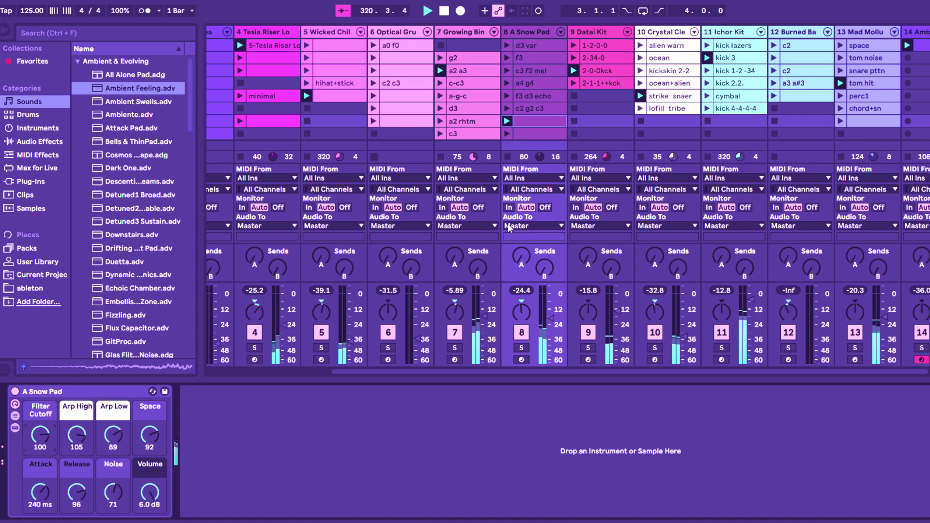
pyautogui.moveTo(43, 436); pyautogui.dragTo(43, 425)
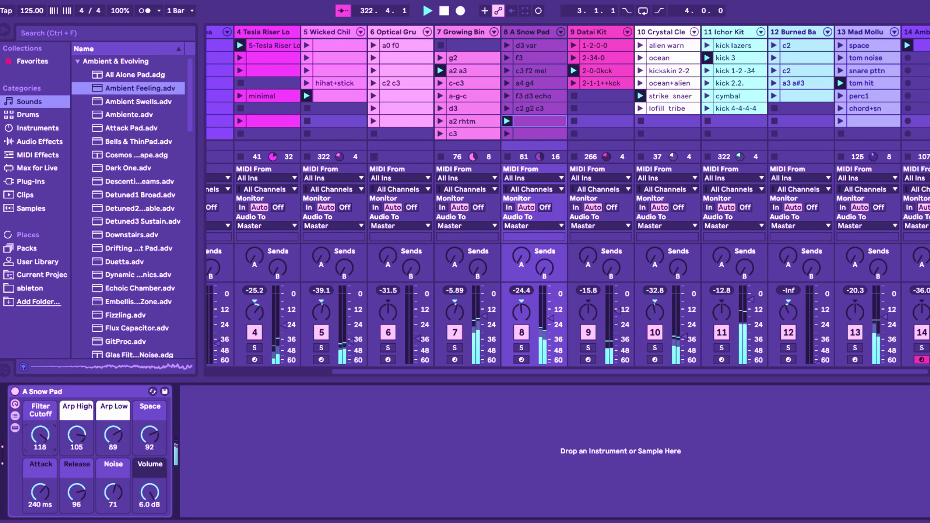
pyautogui.moveTo(155, 438); pyautogui.dragTo(155, 434)
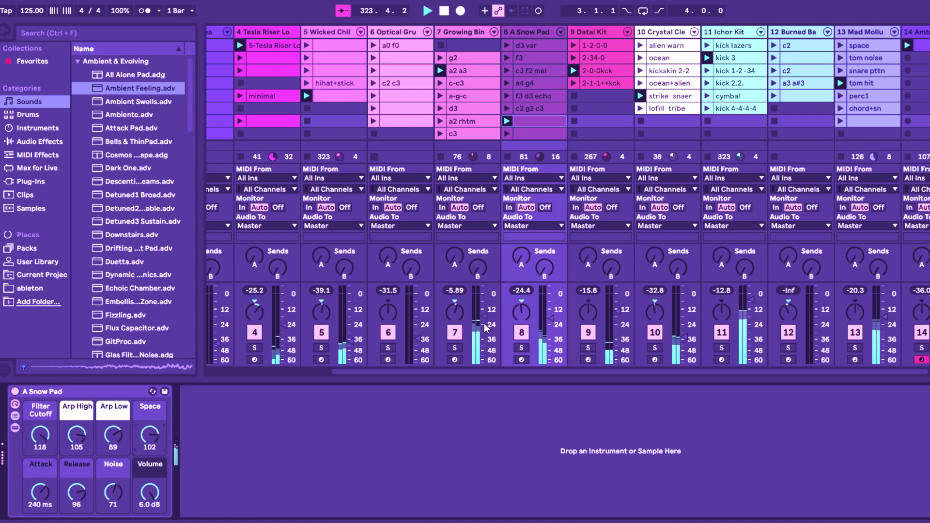
# Open the playing unnamed clip on the A Snow Pad track and examine its notes.
pyautogui.doubleClick(538, 118)
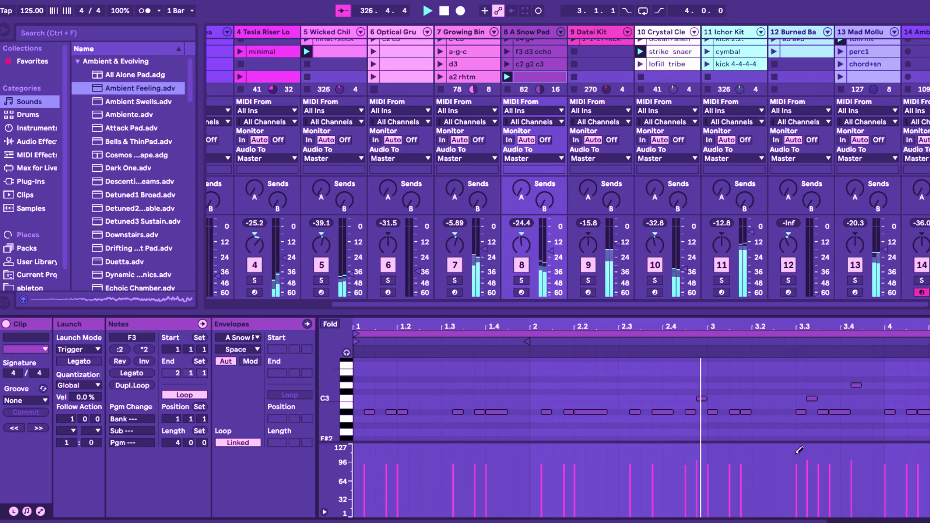
pyautogui.click(527, 73)
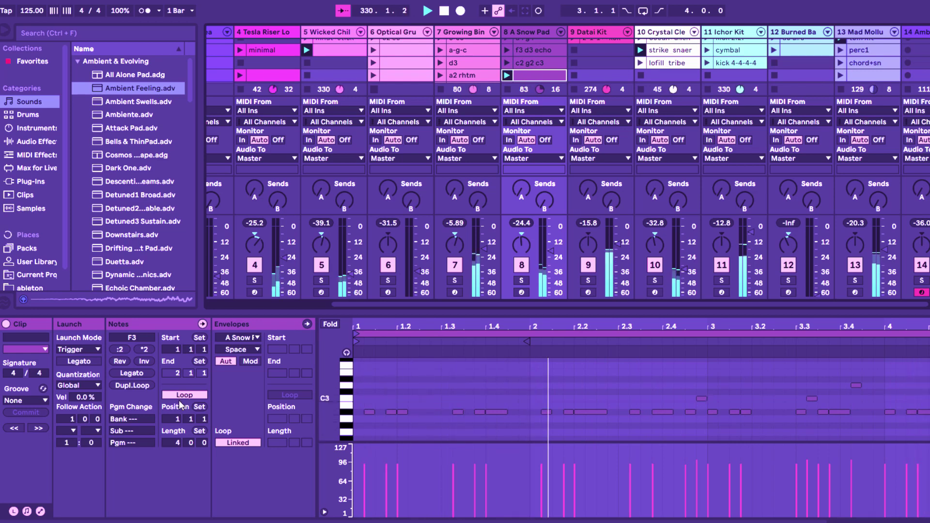
# Set A Snow Pad to Noise 83, Filter Cutoff 62, Arp High 59, Arp Low 109 and Attack 16.3 ms, with the track at -21.5 dB.
pyautogui.hotkey('shift', 'Tab')
pyautogui.moveTo(111, 477); pyautogui.dragTo(111, 473)
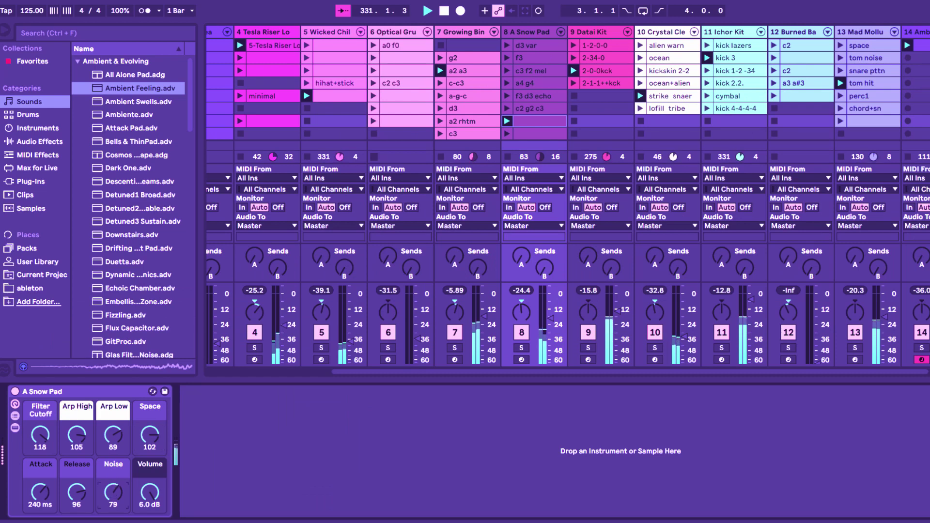
pyautogui.moveTo(118, 436); pyautogui.dragTo(118, 431)
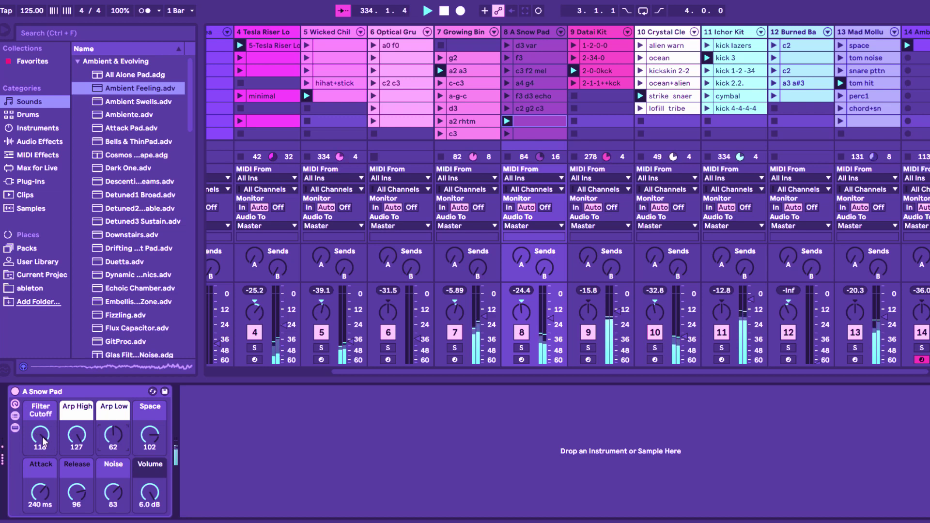
pyautogui.moveTo(40, 434); pyautogui.dragTo(40, 437)
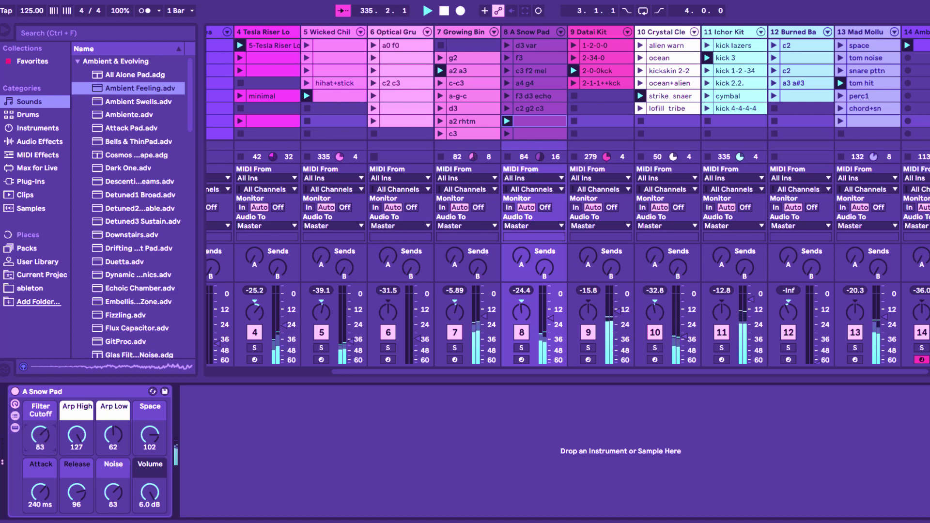
pyautogui.moveTo(49, 499); pyautogui.dragTo(50, 479)
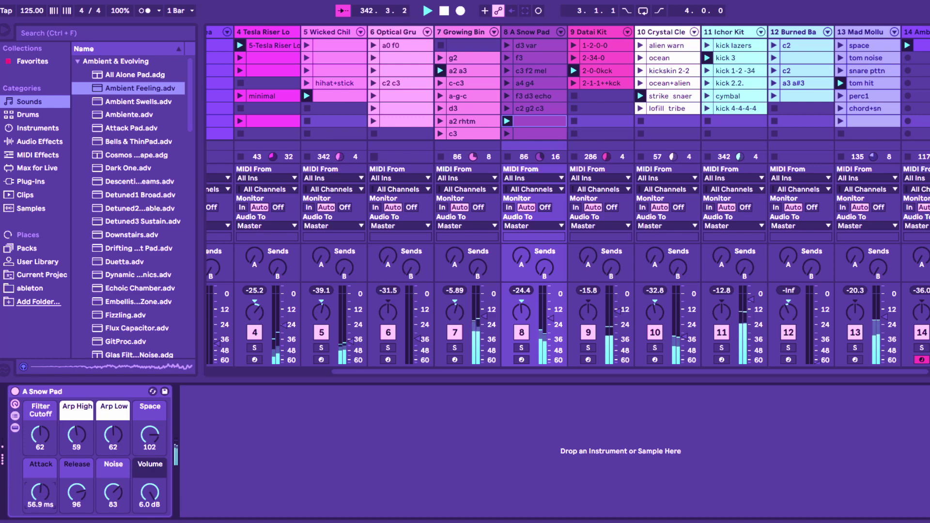
pyautogui.moveTo(40, 492); pyautogui.dragTo(40, 506)
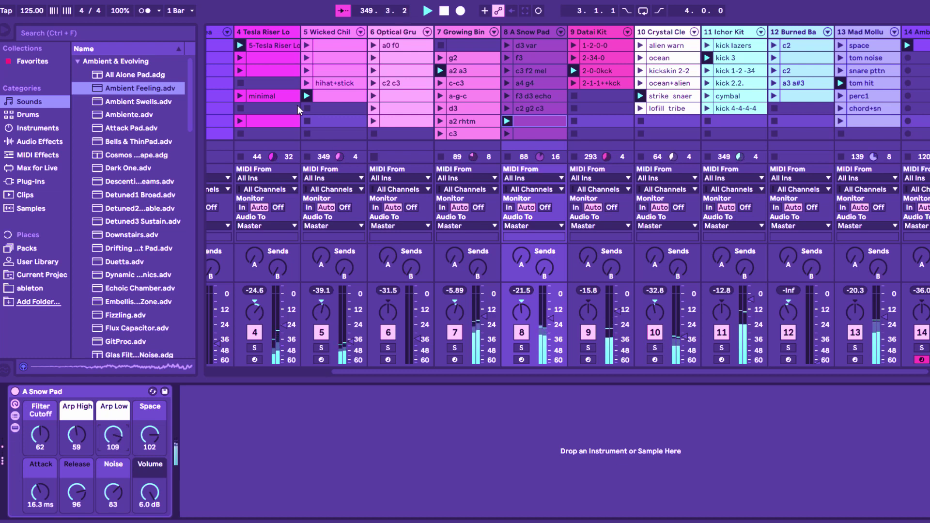
# Open the minimal clip on the Tesla Riser track and examine its notes.
pyautogui.click(269, 96)
pyautogui.moveTo(292, 382); pyautogui.dragTo(292, 314)
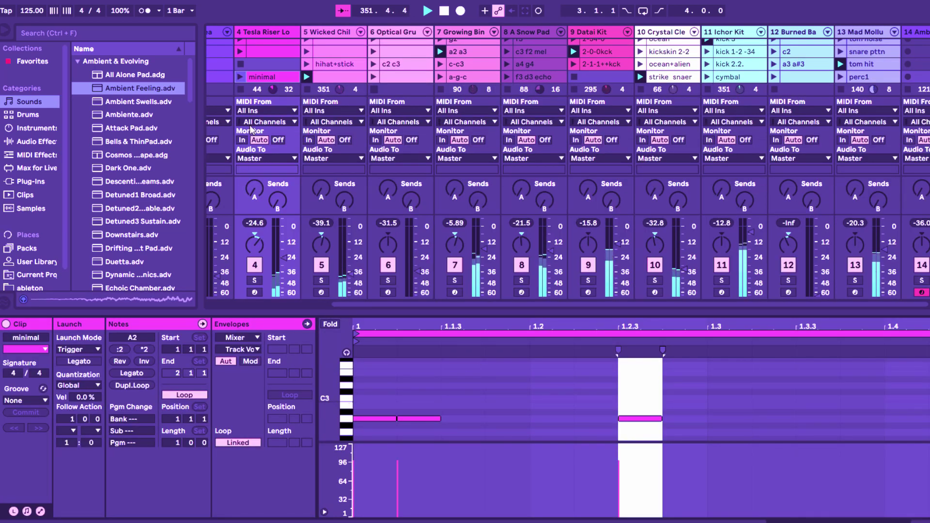
pyautogui.scroll(2, 259, 68)
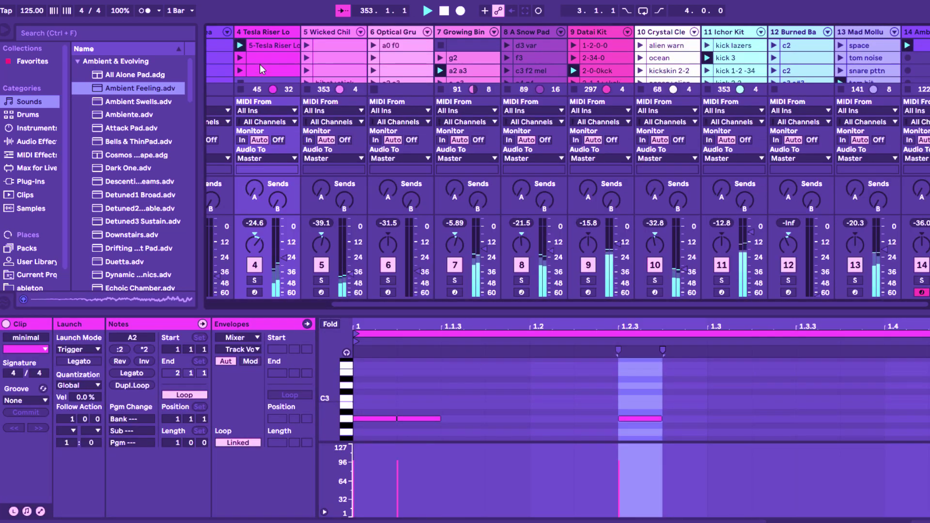
pyautogui.scroll(-2, 257, 57)
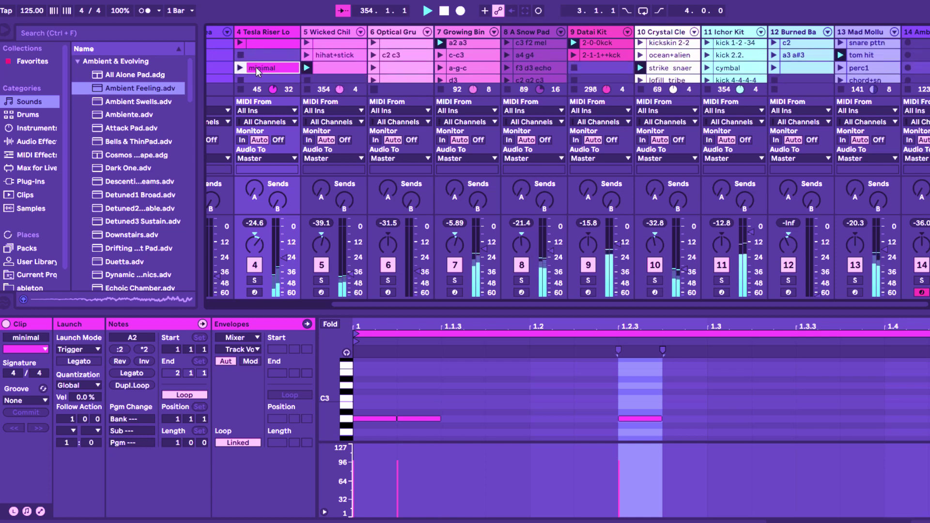
# Launch the unnamed clip in the third slot of the Tesla Riser track and raise the track volume to -20.7 dB.
pyautogui.click(250, 43)
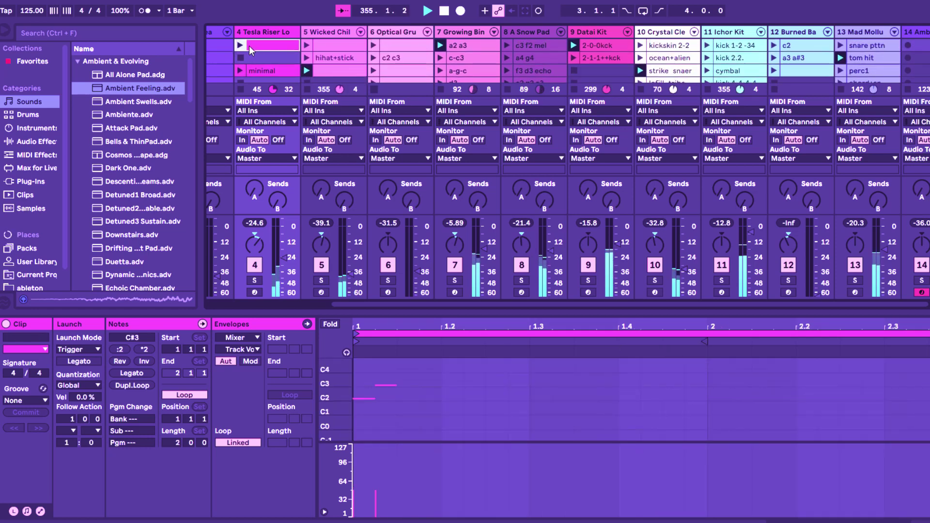
pyautogui.scroll(1, 251, 64)
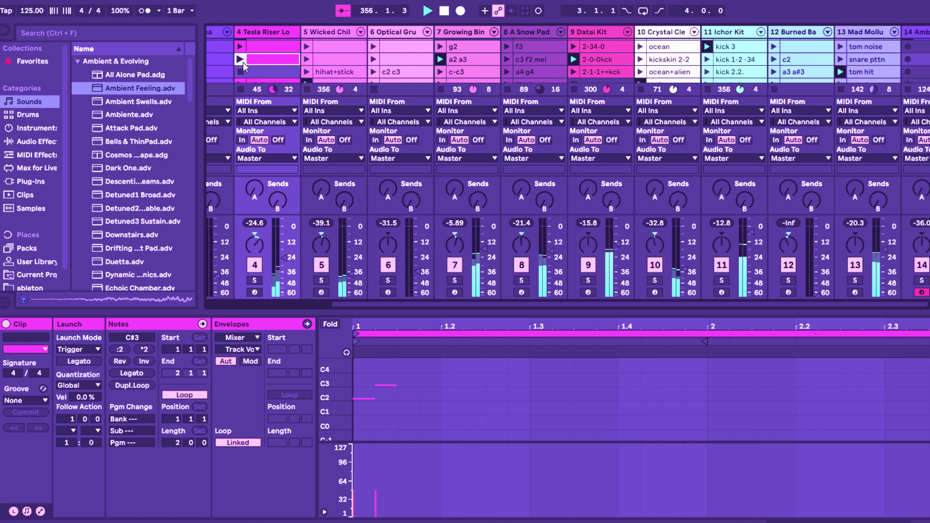
pyautogui.click(239, 59)
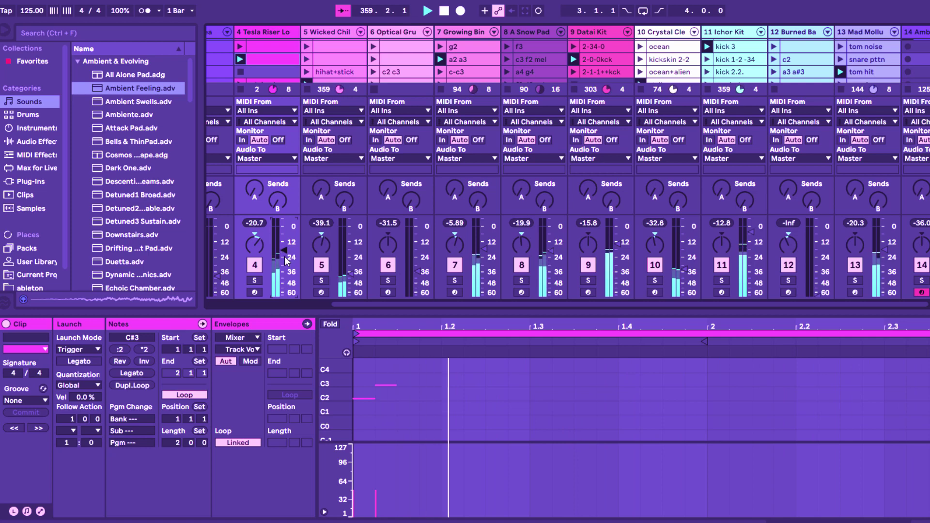
# Open the playing unnamed clip on the Wicked Chil track and raise the track volume to -33.0 dB.
pyautogui.click(328, 74)
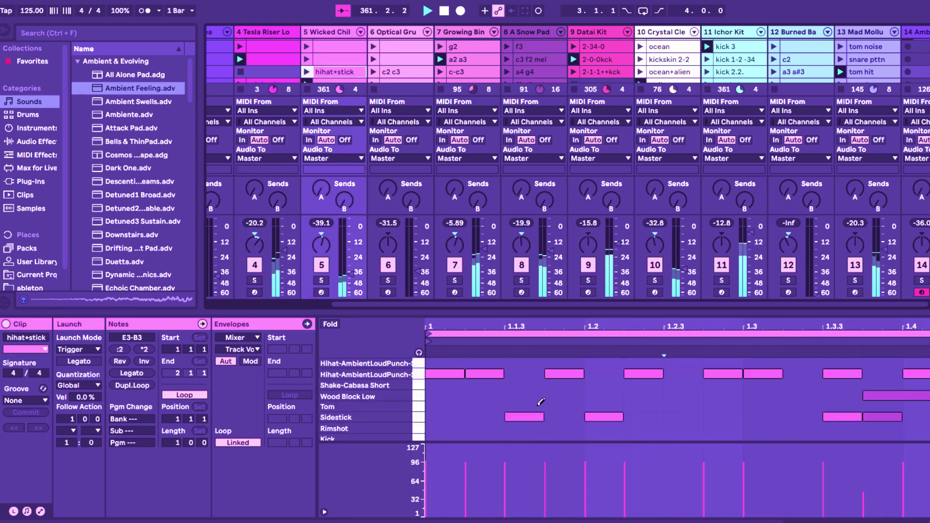
pyautogui.scroll(-1, 321, 77)
pyautogui.click(321, 78)
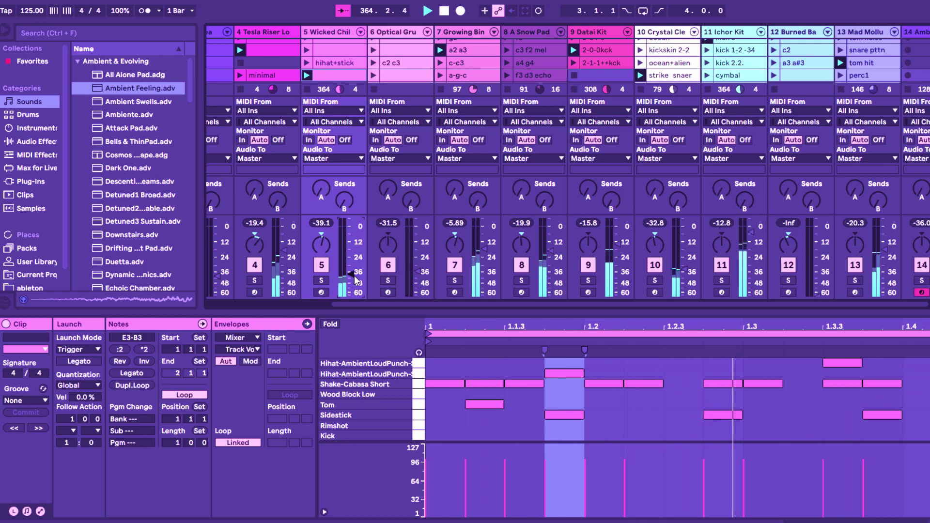
pyautogui.moveTo(352, 278); pyautogui.dragTo(357, 278)
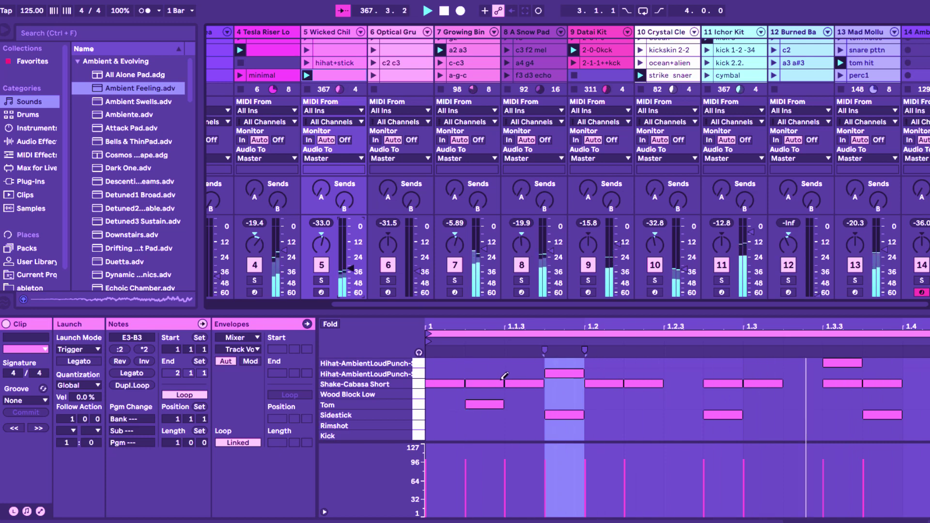
# In the Wicked Chil clip, remove the Shake-Cabasa Short note at 1.1.2 and add a C4 hi-hat note at 1.2.3.
pyautogui.click(501, 380)
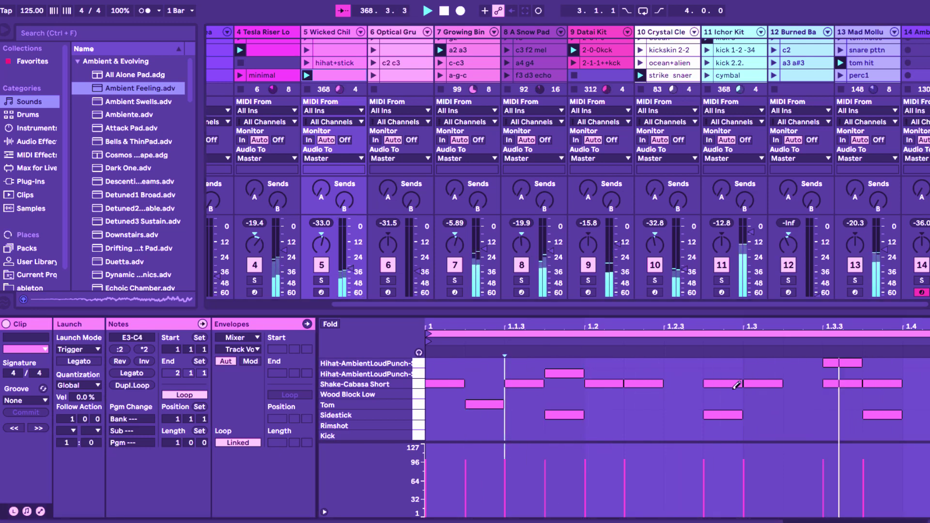
pyautogui.click(682, 363)
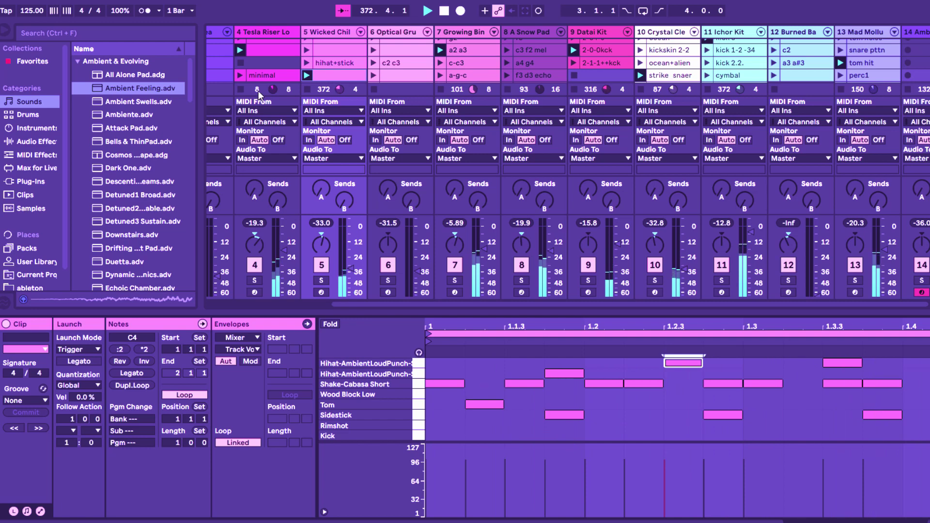
pyautogui.click(688, 362)
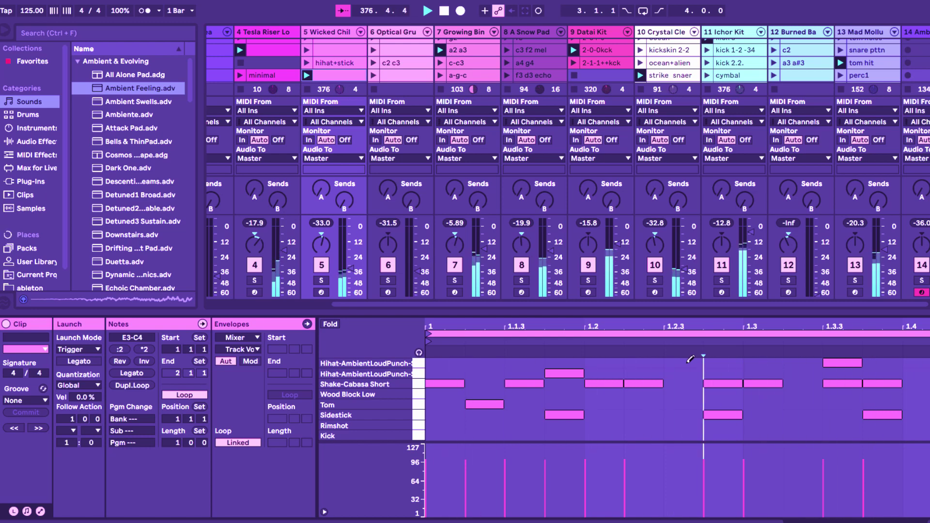
pyautogui.click(684, 363)
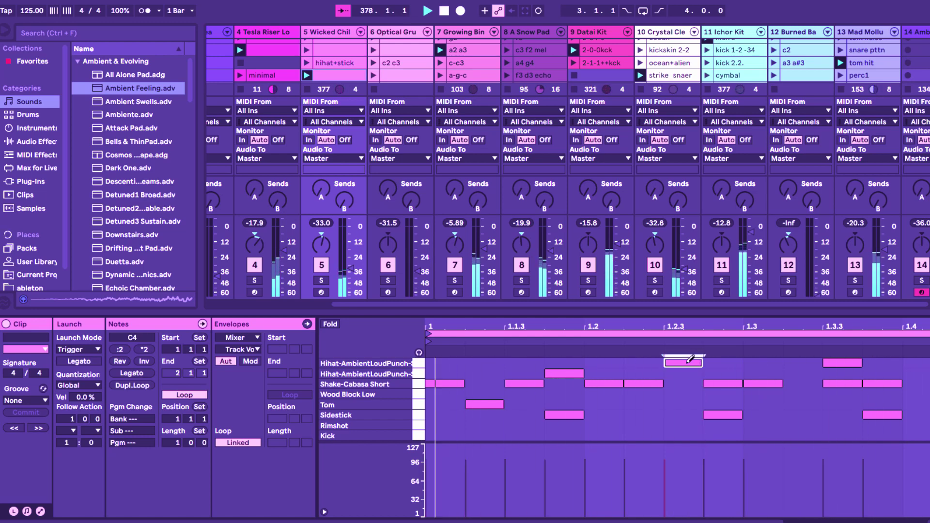
# Set A Snow Pad to Filter Cutoff 83, Arp High 107, Arp Low 83 and Space 122, and raise the Crystal Cle track to -20.8 dB.
pyautogui.scroll(-2, 522, 70)
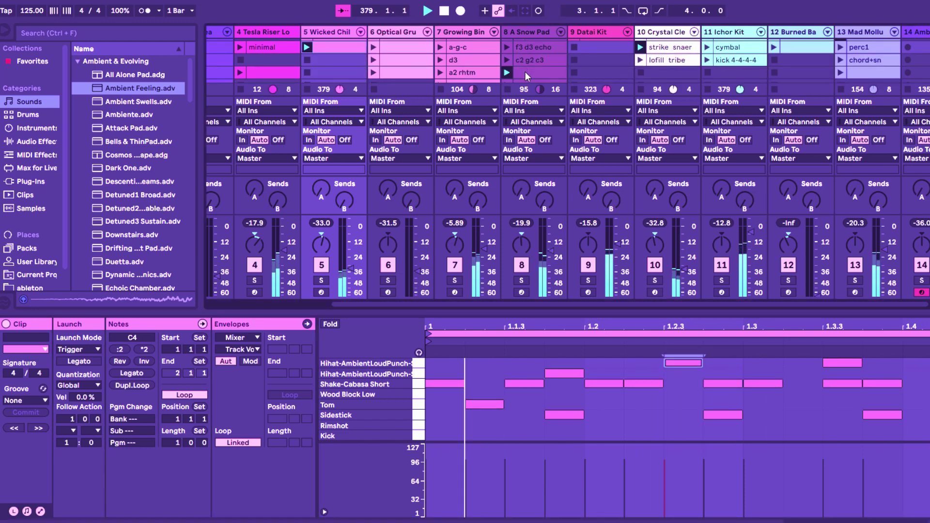
pyautogui.click(523, 72)
pyautogui.hotkey('shift', 'Tab')
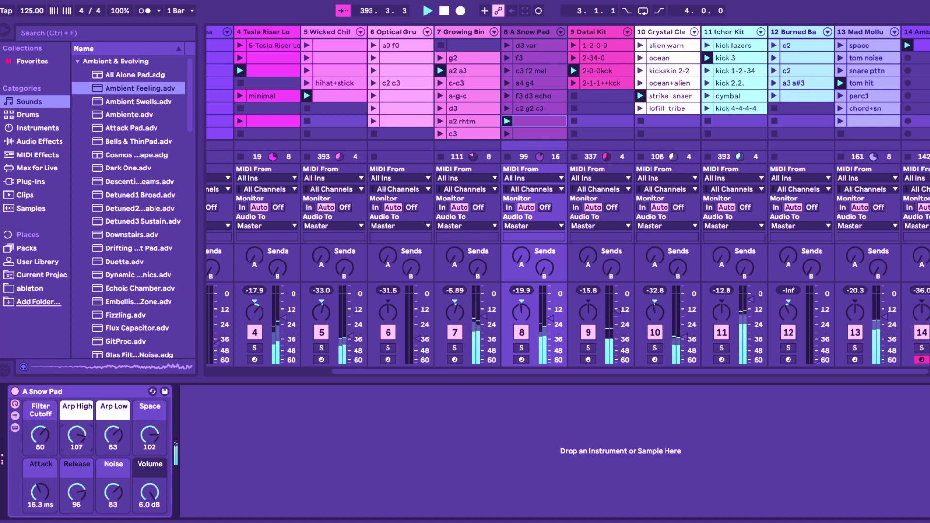
pyautogui.moveTo(154, 444); pyautogui.dragTo(154, 434)
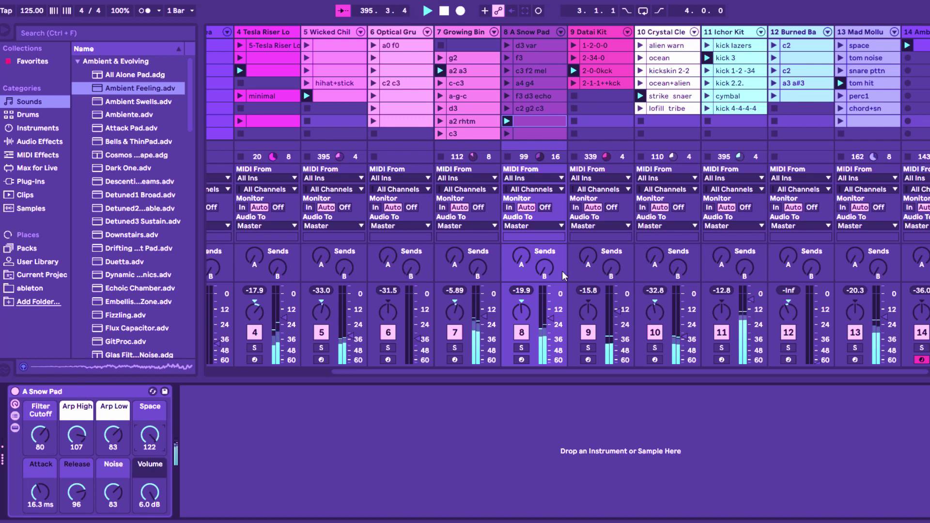
pyautogui.click(683, 335)
pyautogui.moveTo(683, 335); pyautogui.dragTo(683, 321)
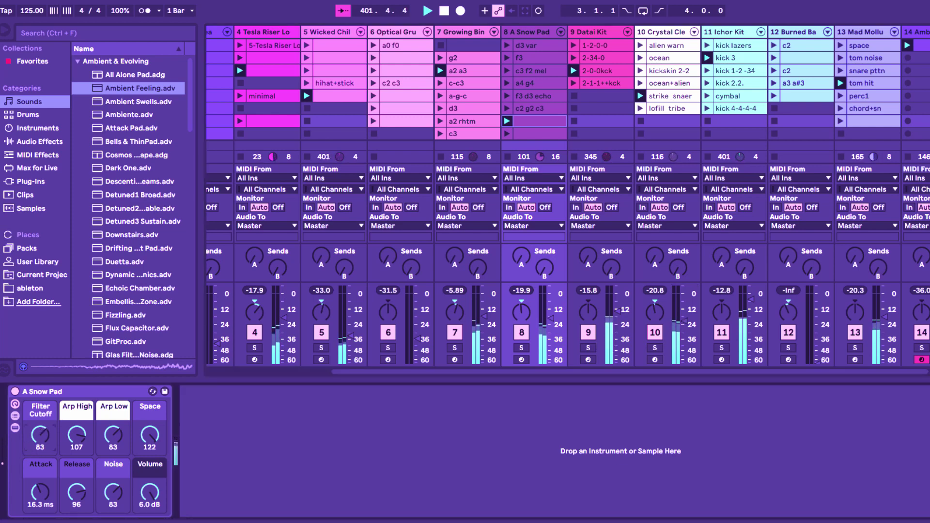
# Set A Snow Pad to Filter Cutoff 81, Arp High 127, Arp Low 110, Space 82, Attack 92.0 ms and Release 75.
pyautogui.moveTo(42, 433); pyautogui.dragTo(43, 427)
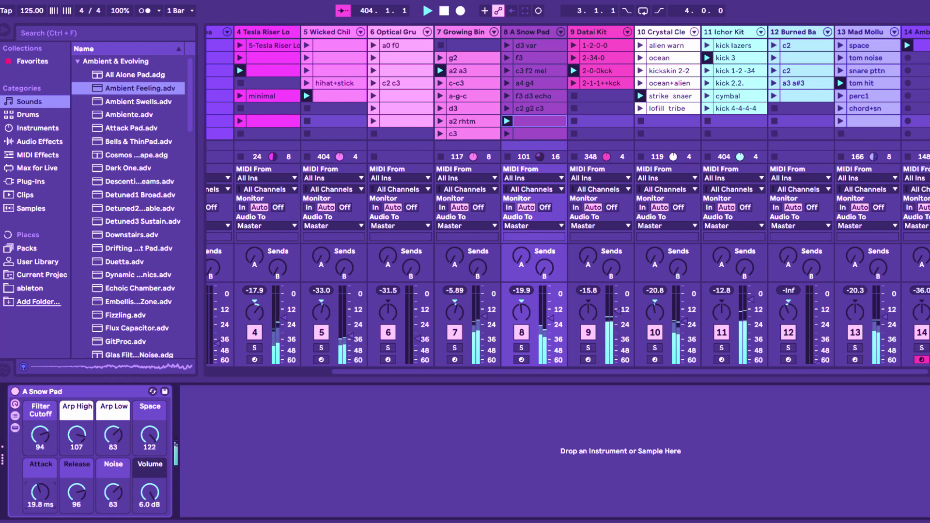
pyautogui.moveTo(42, 491); pyautogui.dragTo(41, 475)
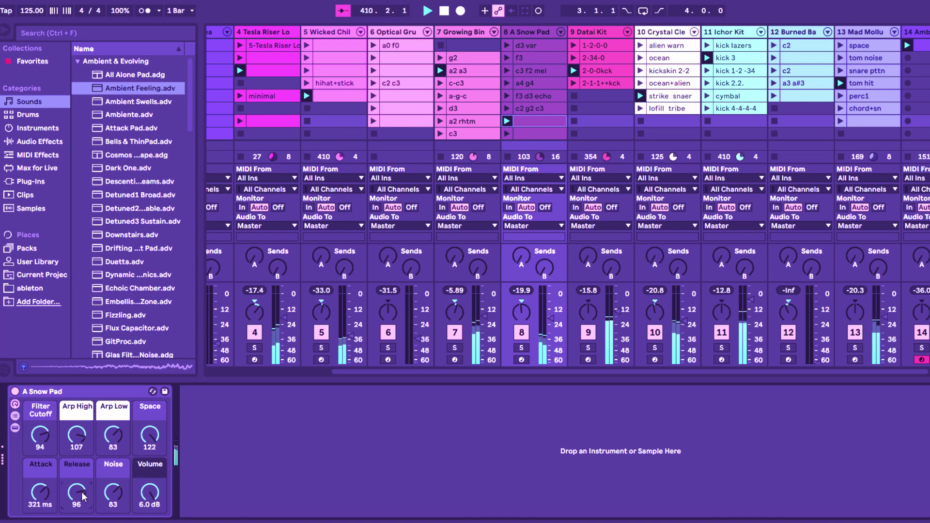
pyautogui.moveTo(81, 492); pyautogui.dragTo(81, 487)
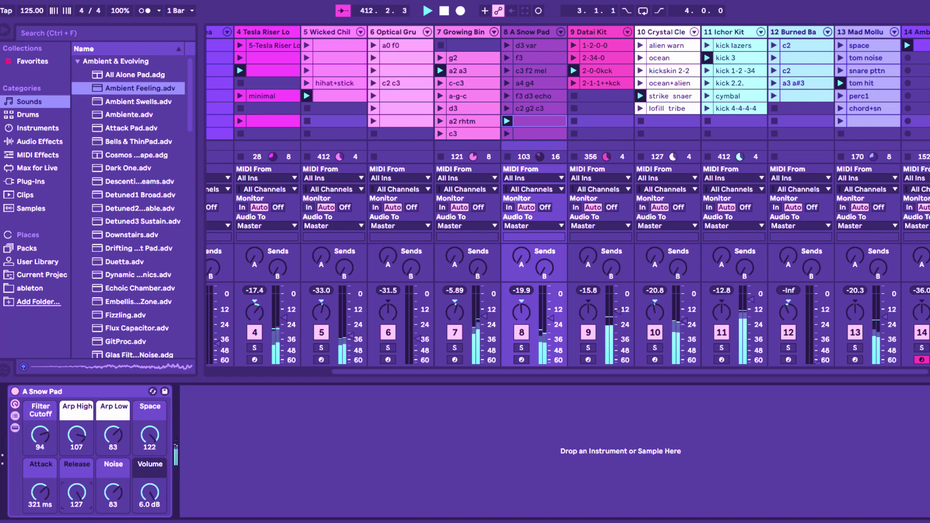
pyautogui.moveTo(39, 492); pyautogui.dragTo(39, 487)
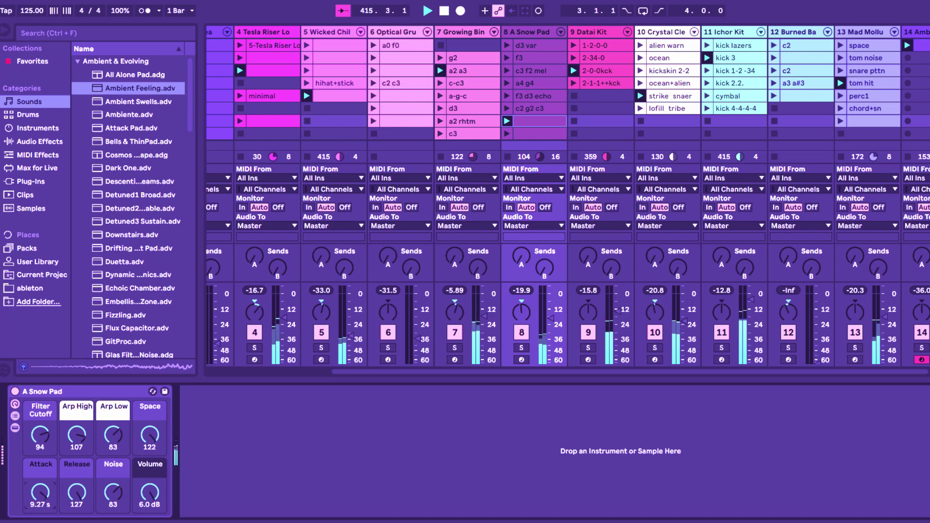
pyautogui.moveTo(41, 492); pyautogui.dragTo(40, 506)
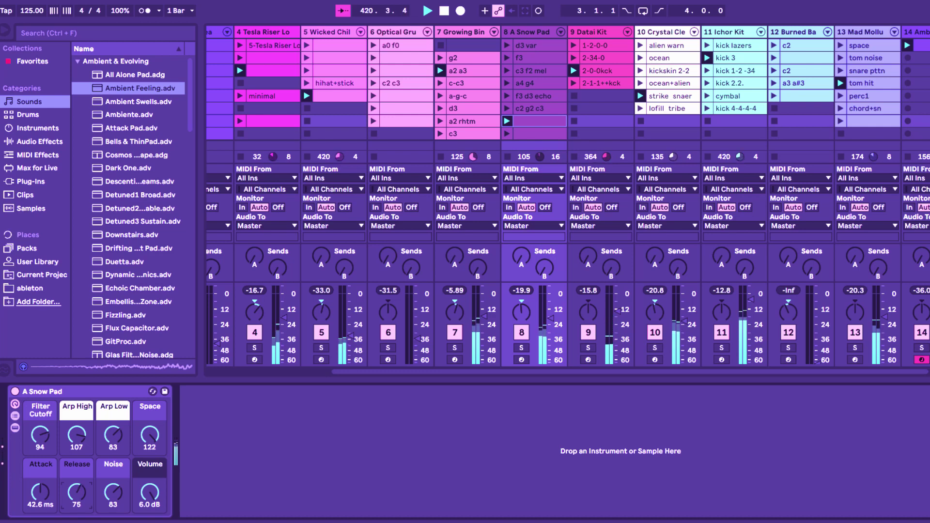
pyautogui.moveTo(83, 432); pyautogui.dragTo(83, 430)
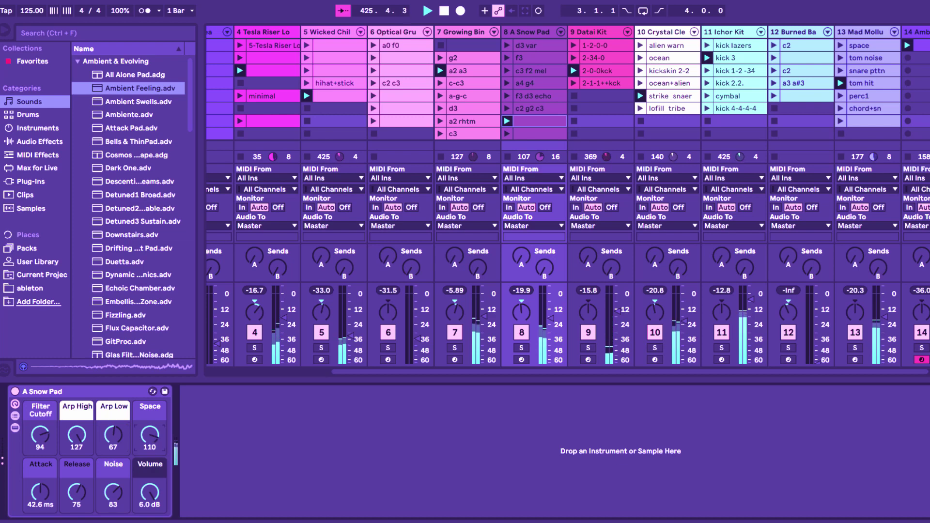
pyautogui.moveTo(150, 434); pyautogui.dragTo(150, 442)
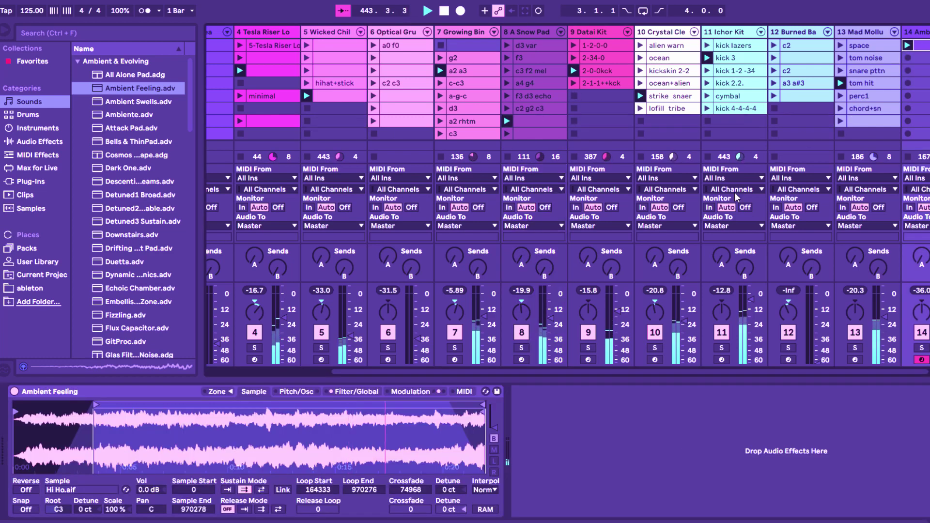
# Set Growing Binaural to Filter Cutoff 7.80 kHz, Filter Reso 38%, Tone 29%, Reverb 55%, Pan Amount 60.6% and FM Amount 0.
pyautogui.moveTo(677, 380); pyautogui.dragTo(677, 308)
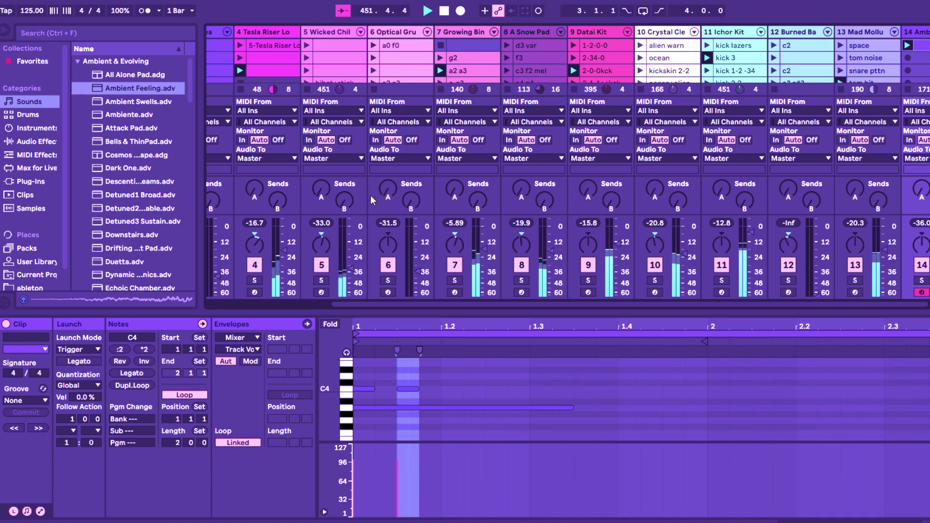
pyautogui.moveTo(371, 303); pyautogui.dragTo(225, 301)
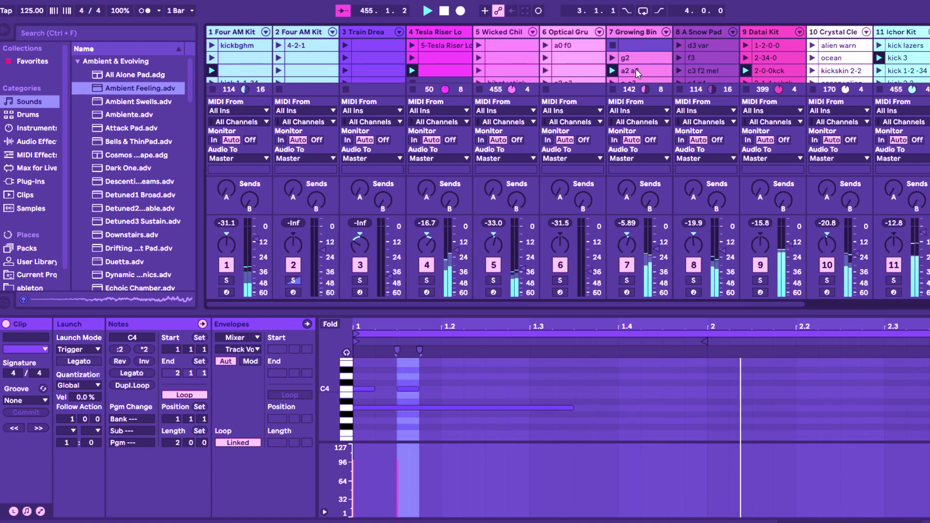
pyautogui.click(667, 272)
pyautogui.hotkey('shift', 'Tab')
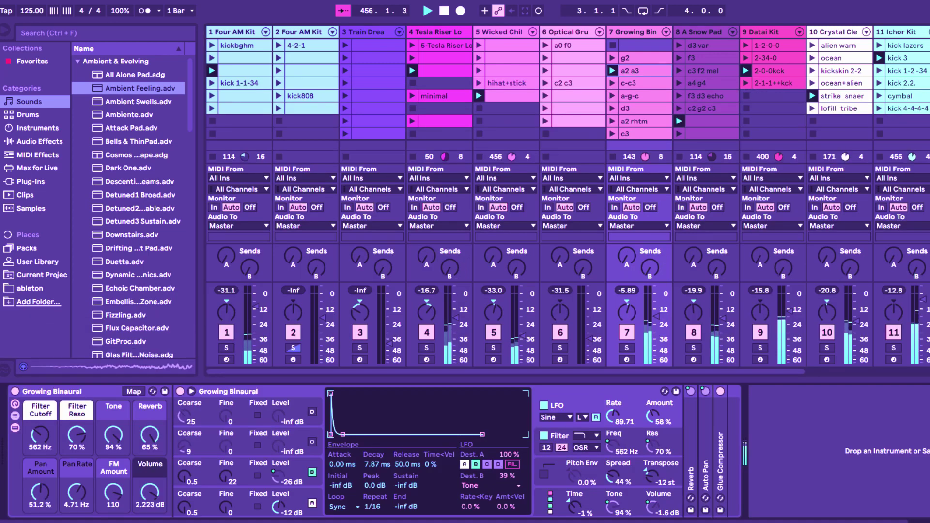
pyautogui.moveTo(69, 441); pyautogui.dragTo(69, 463)
pyautogui.moveTo(114, 435); pyautogui.dragTo(113, 466)
pyautogui.moveTo(40, 434)
pyautogui.mouseDown()
pyautogui.moveTo(41, 409)
pyautogui.moveTo(46, 446)
pyautogui.mouseUp()
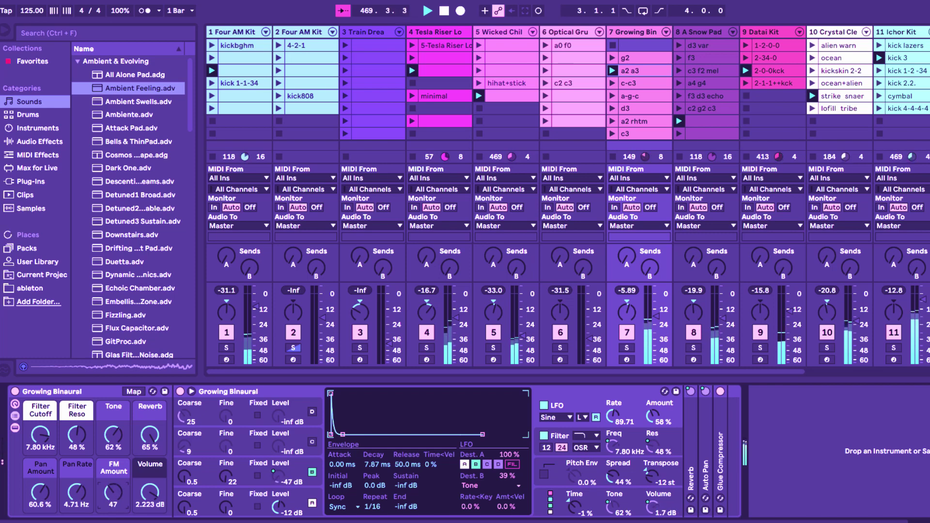
pyautogui.moveTo(113, 491)
pyautogui.mouseDown()
pyautogui.moveTo(114, 502)
pyautogui.moveTo(116, 490)
pyautogui.mouseUp()
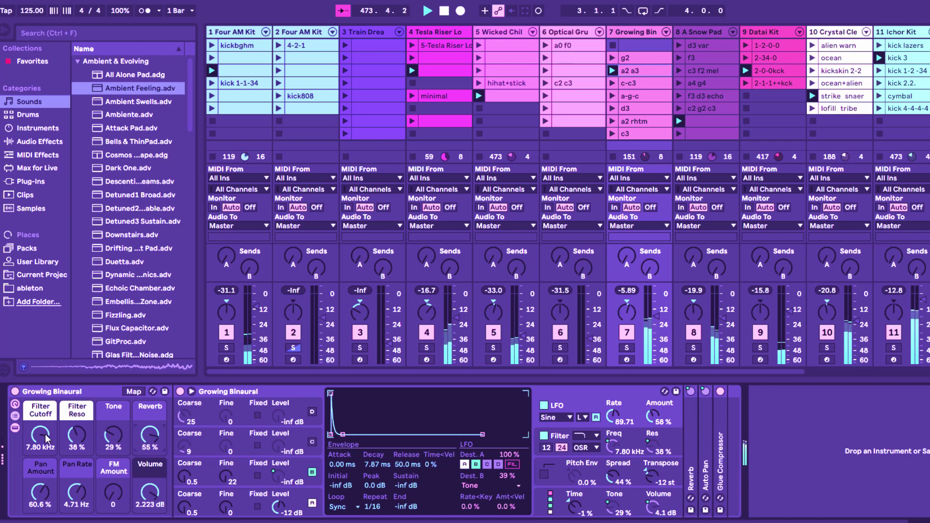
# Raise Growing Binaural's Filter Cutoff to 18.5 kHz and its Volume to 4.741 dB.
pyautogui.moveTo(40, 435); pyautogui.dragTo(40, 412)
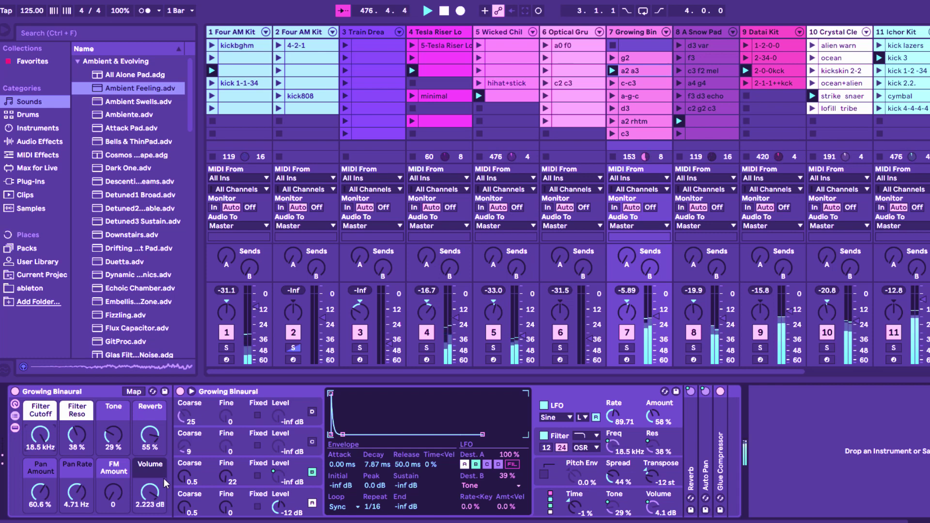
pyautogui.moveTo(150, 504); pyautogui.dragTo(149, 489)
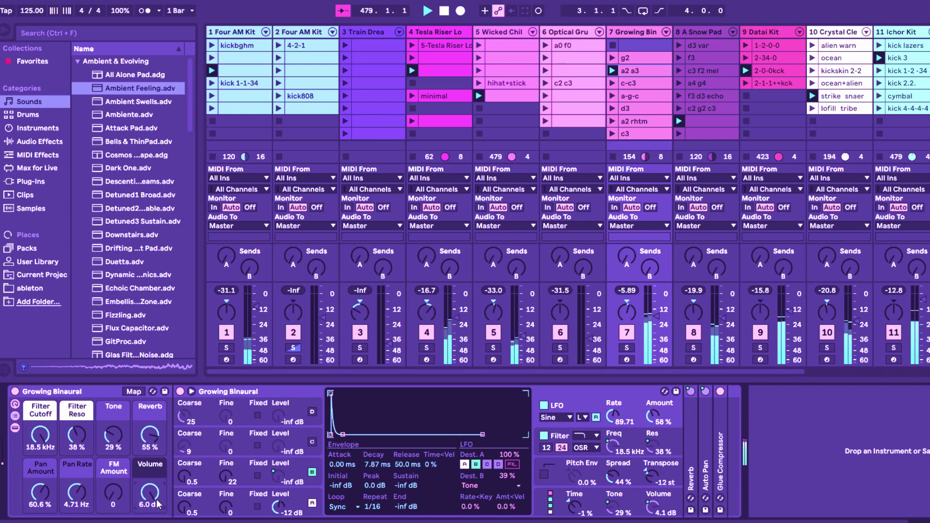
pyautogui.moveTo(154, 505); pyautogui.dragTo(154, 513)
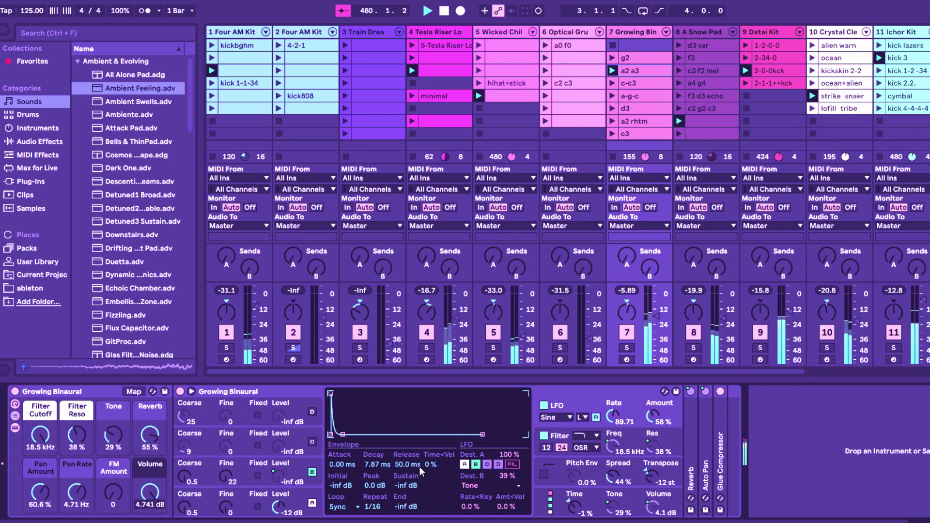
# Reshape Growing Binaural's envelope to Attack 4.11 ms, Decay 719 ms, Peak -0.7 dB and Sustain -51 dB, with Volume at 1.591 dB.
pyautogui.moveTo(345, 436); pyautogui.dragTo(369, 430)
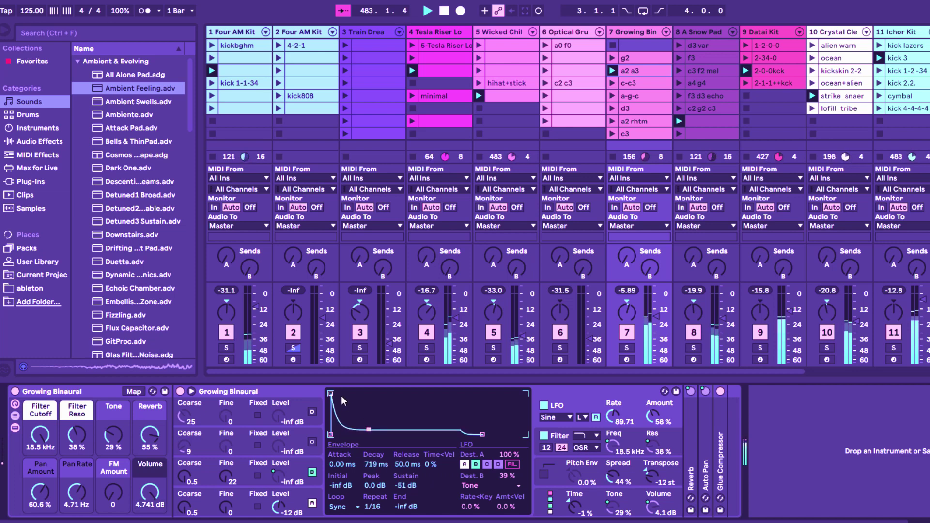
pyautogui.moveTo(330, 394); pyautogui.dragTo(349, 395)
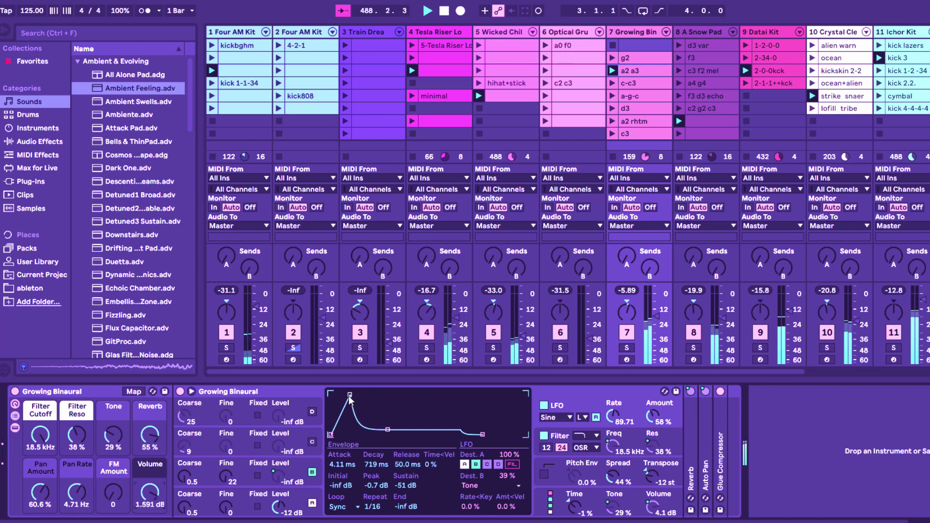
# Set A Snow Pad to Space 71, Arp Low 72, Arp High 65 and Filter Cutoff 74.
pyautogui.click(702, 122)
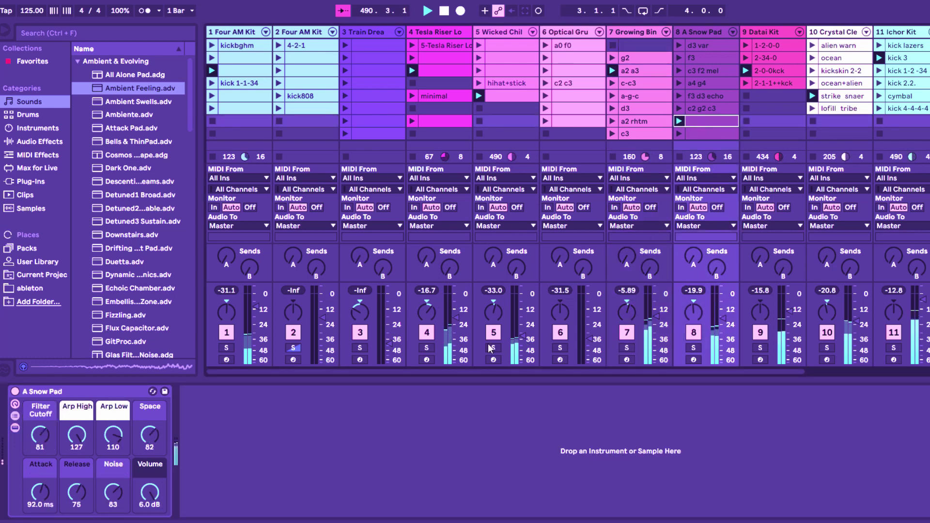
pyautogui.moveTo(146, 435); pyautogui.dragTo(147, 441)
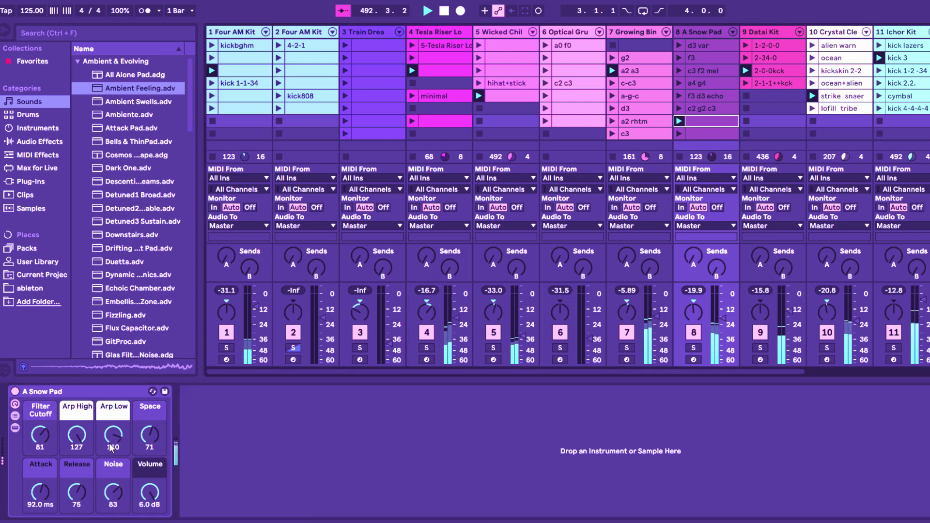
pyautogui.moveTo(121, 436); pyautogui.dragTo(93, 458)
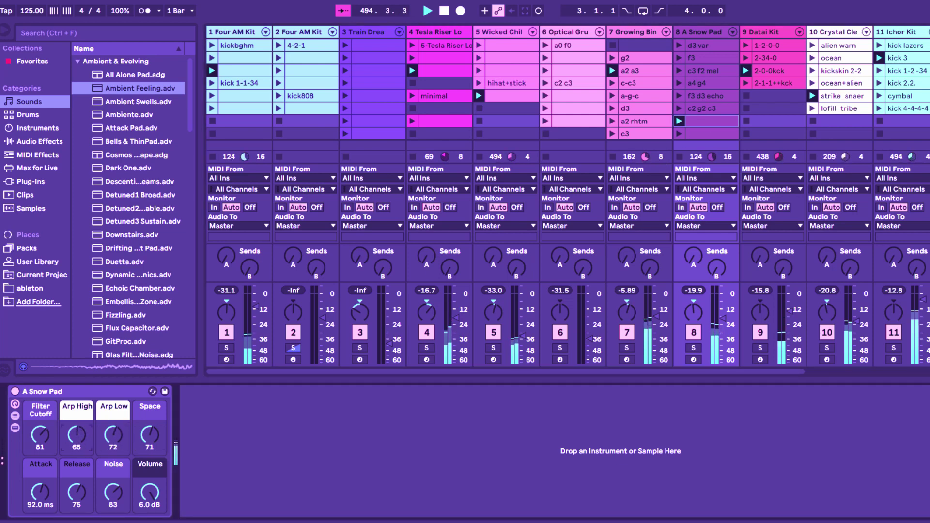
pyautogui.moveTo(40, 434); pyautogui.dragTo(40, 439)
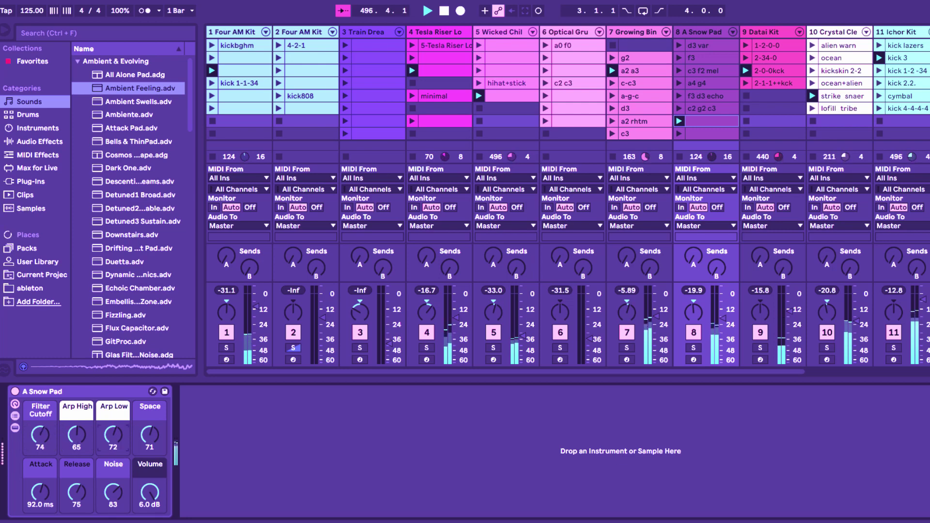
# Set A Snow Pad to Arp Low 0, Filter Cutoff 61, Attack 123 ms and Release 57.
pyautogui.moveTo(113, 435); pyautogui.dragTo(113, 457)
pyautogui.moveTo(46, 490); pyautogui.dragTo(46, 477)
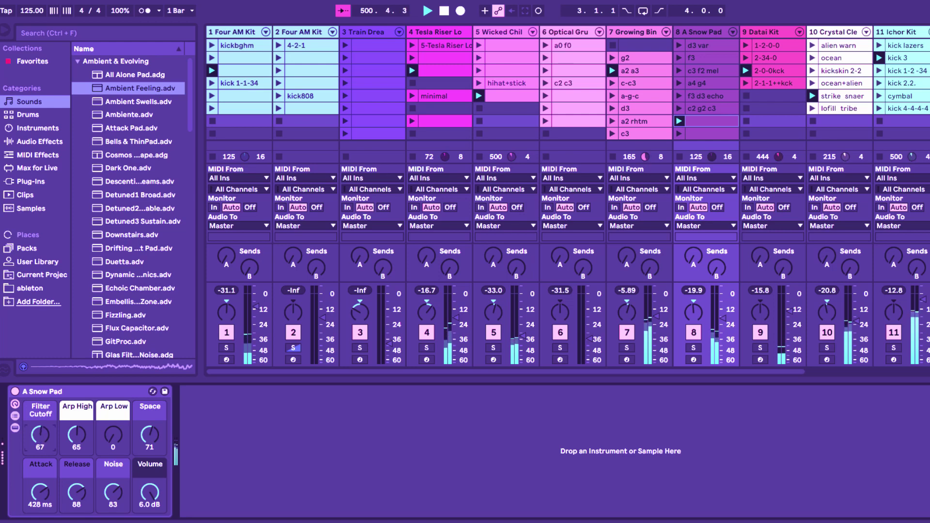
pyautogui.moveTo(40, 434); pyautogui.dragTo(40, 437)
pyautogui.moveTo(40, 496)
pyautogui.mouseDown()
pyautogui.moveTo(41, 486)
pyautogui.moveTo(40, 503)
pyautogui.mouseUp()
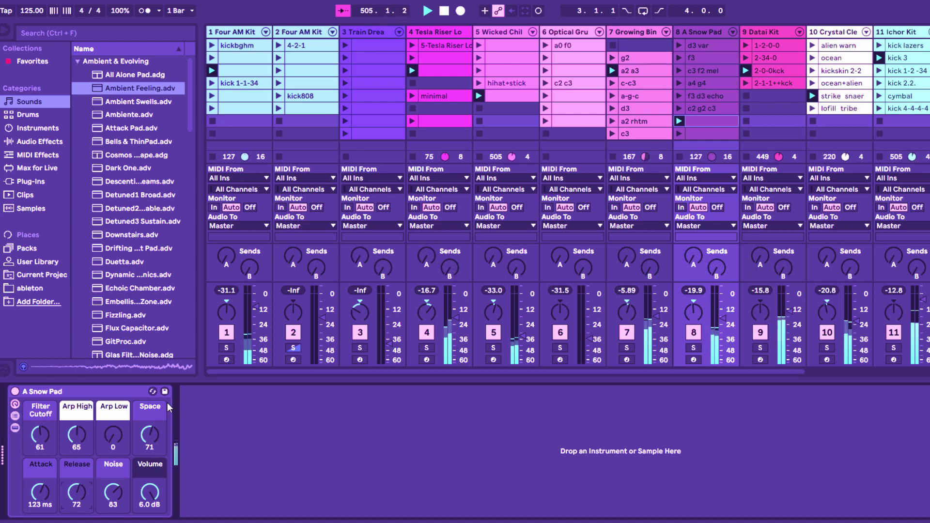
pyautogui.moveTo(76, 491); pyautogui.dragTo(76, 502)
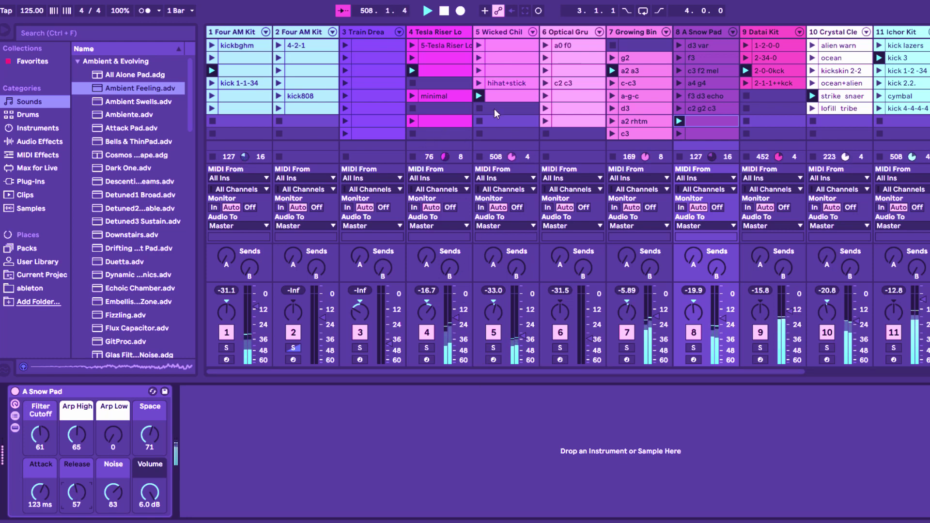
# Delete the two Hihat-AmbientLoudPunch notes at 1.1.4 and 1.3.3 from the playing clip on the Wicked Chillin track.
pyautogui.click(503, 93)
pyautogui.hotkey('shift', 'Tab')
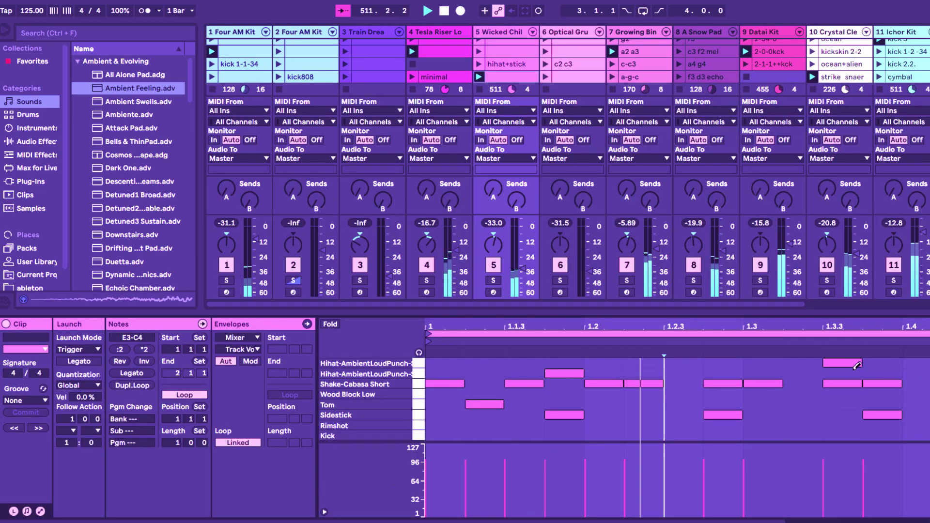
pyautogui.press('b')
pyautogui.click(572, 372)
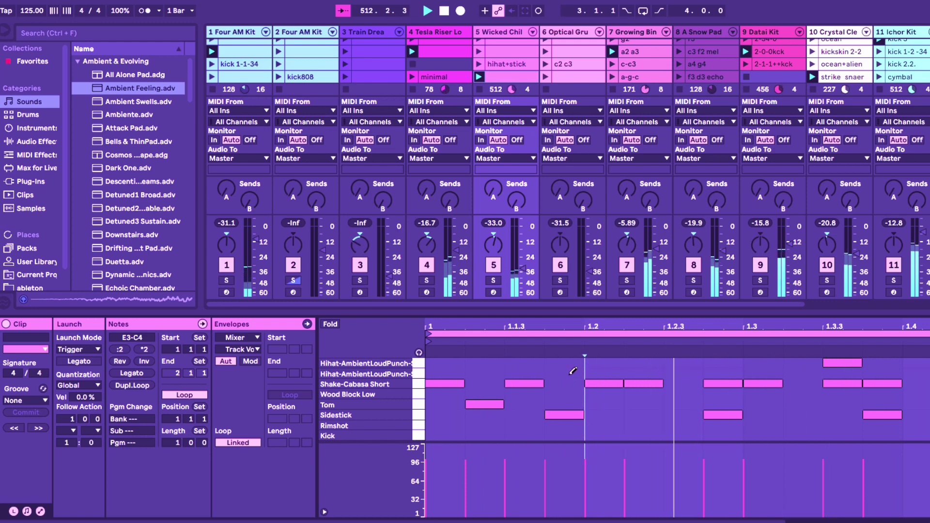
pyautogui.click(841, 361)
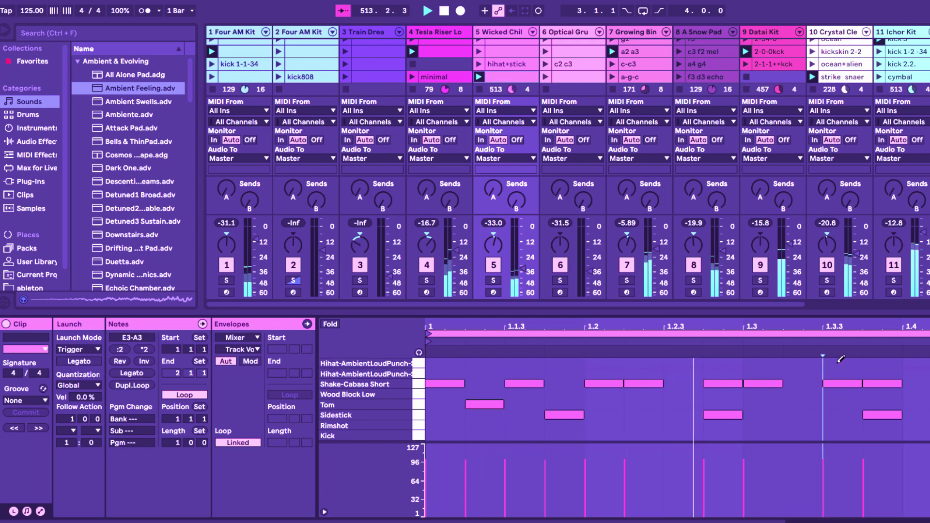
# Launch the kickskin 2-2 clip on track 10.
pyautogui.click(828, 52)
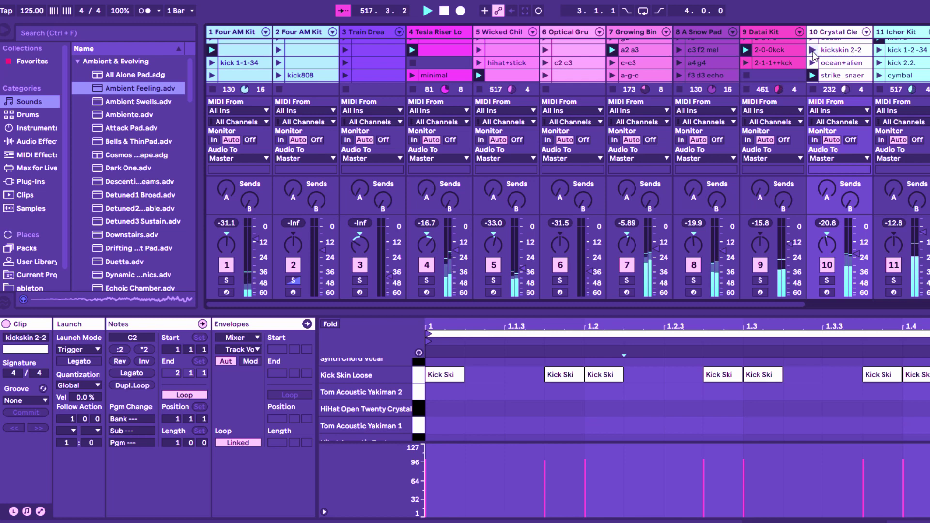
pyautogui.click(812, 50)
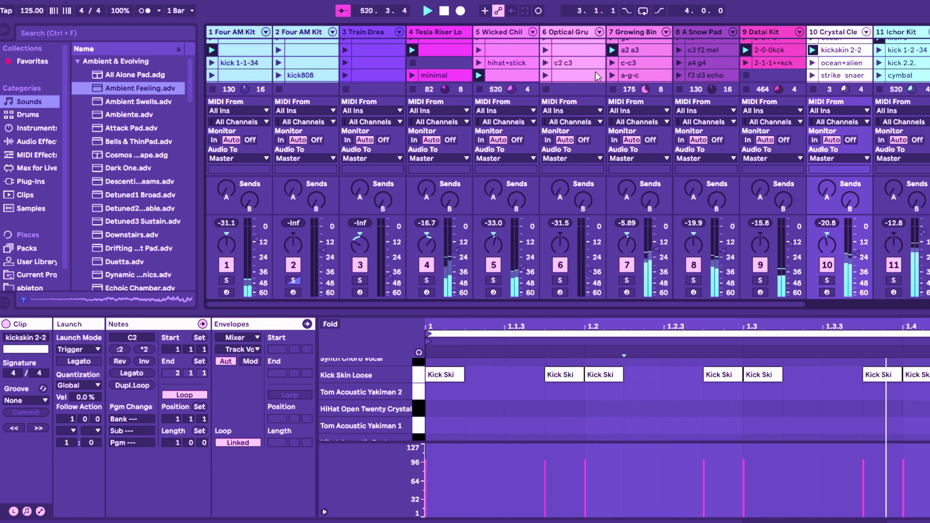
# Raise the sustain point of Growing Binaural's envelope to Decay 1.47 s and Sustain -16 dB.
pyautogui.click(628, 51)
pyautogui.hotkey('shift', 'Tab')
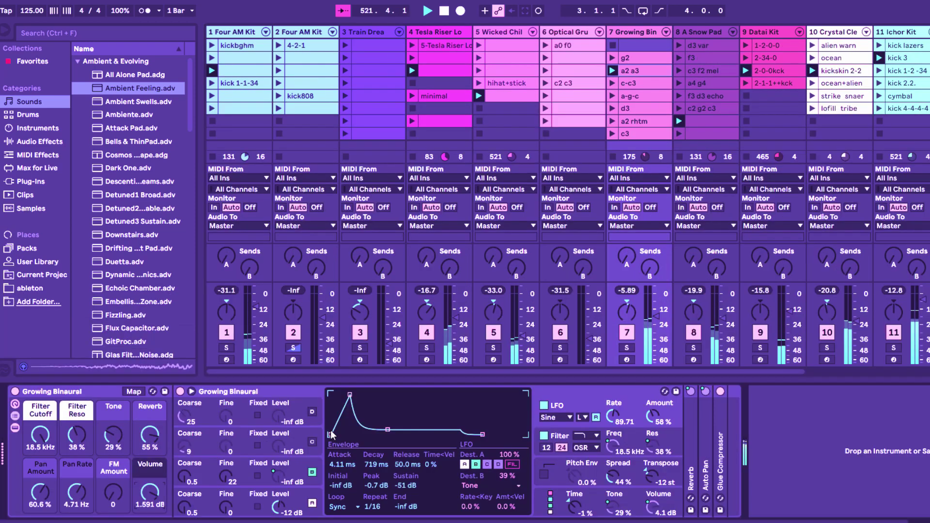
pyautogui.moveTo(387, 429); pyautogui.dragTo(392, 409)
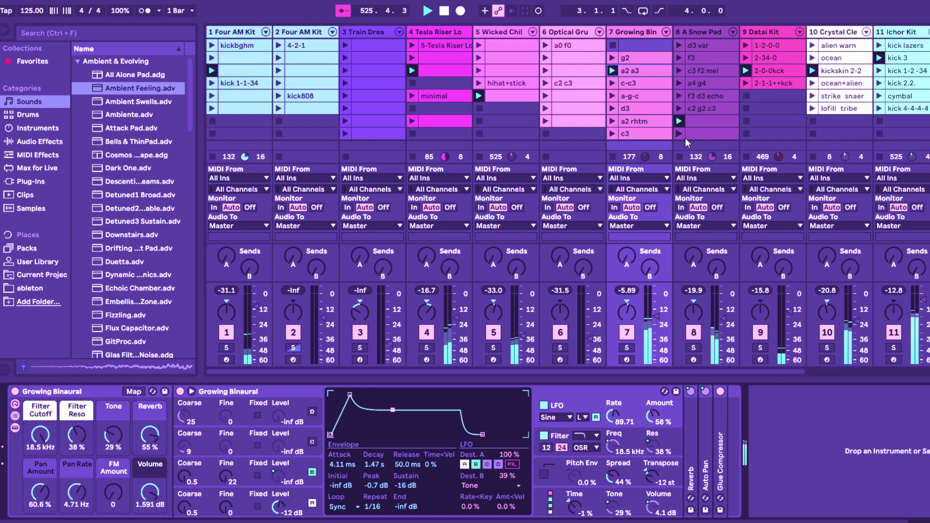
# Set A Snow Pad to Filter Cutoff 67, Arp High 127, Arp Low 127, Space 96, Attack 51.7 ms, Release 60 and Noise 107.
pyautogui.click(696, 123)
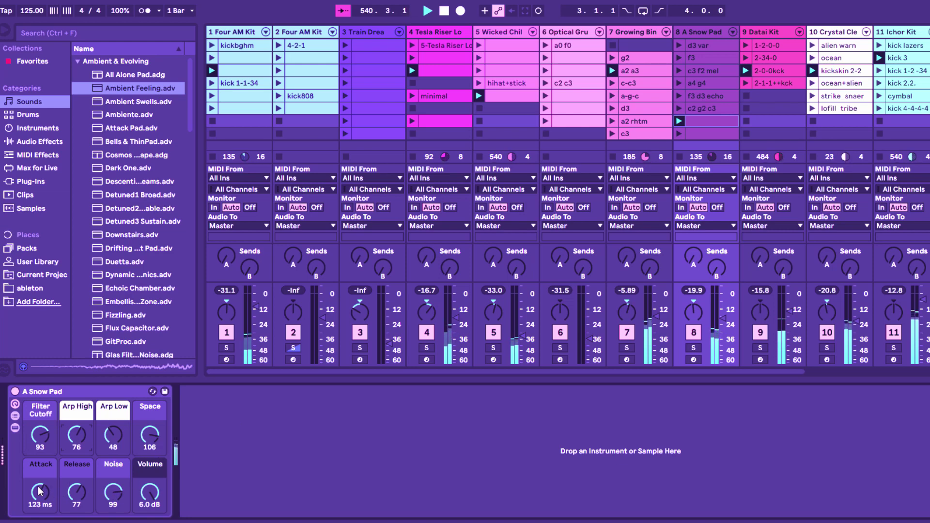
pyautogui.moveTo(78, 497); pyautogui.dragTo(31, 500)
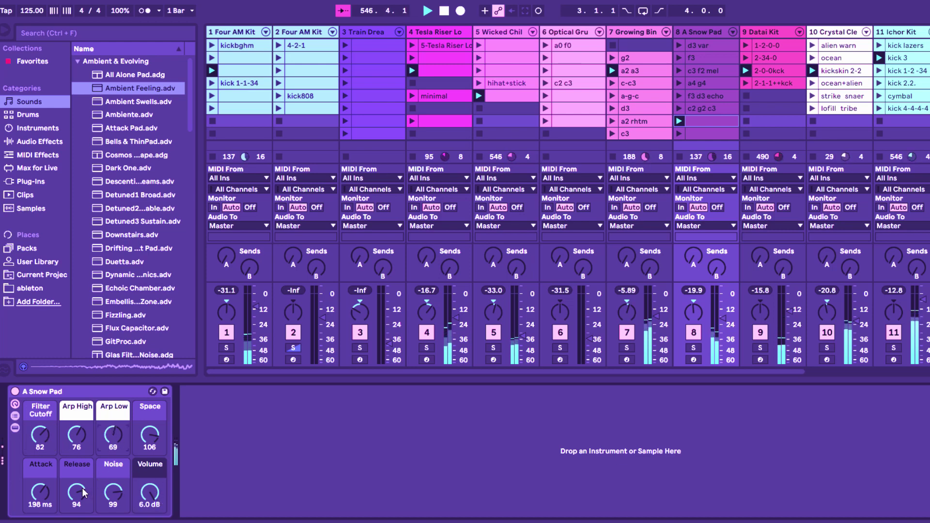
pyautogui.moveTo(83, 493); pyautogui.dragTo(83, 486)
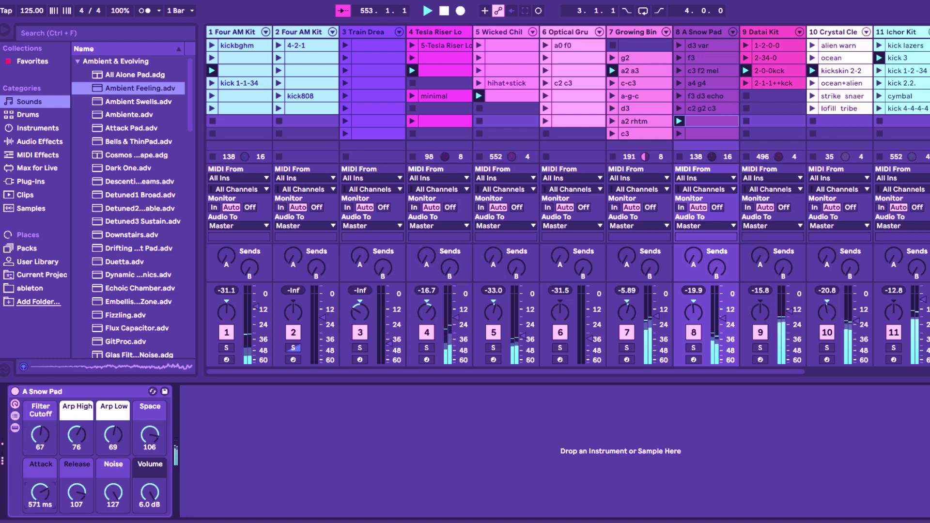
pyautogui.moveTo(40, 493); pyautogui.dragTo(77, 494)
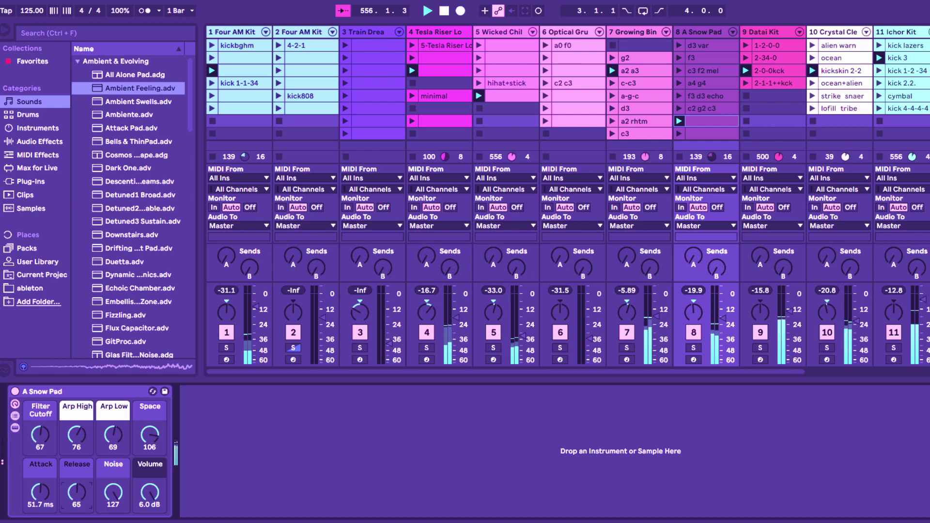
pyautogui.moveTo(150, 435); pyautogui.dragTo(150, 439)
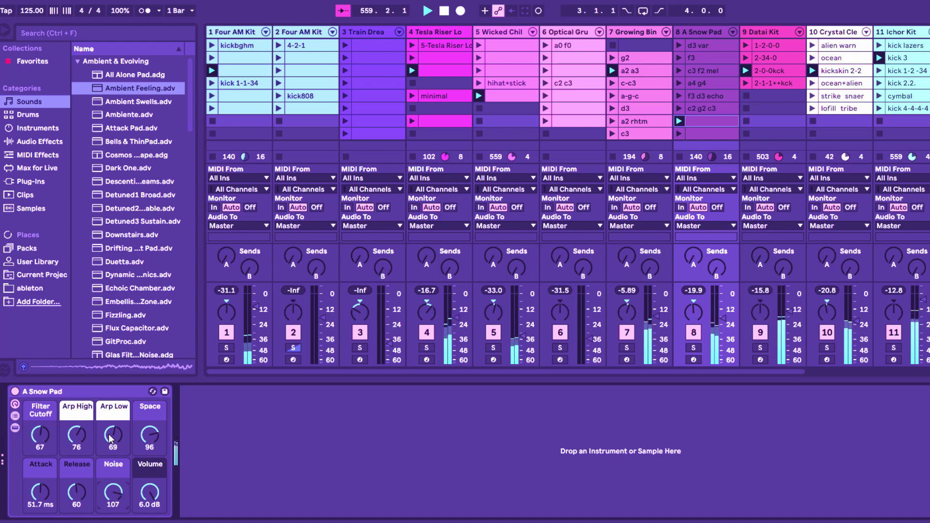
pyautogui.moveTo(77, 434); pyautogui.dragTo(77, 429)
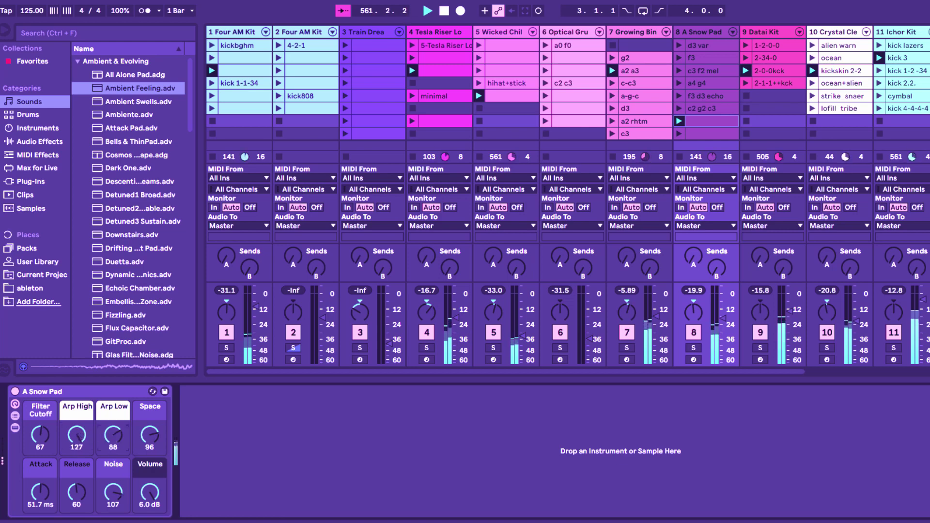
pyautogui.moveTo(114, 434); pyautogui.dragTo(113, 412)
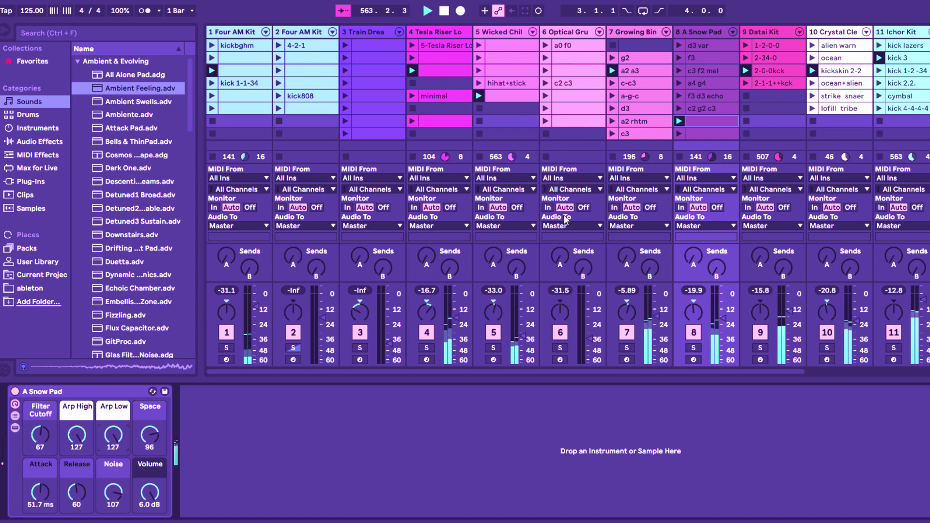
# Replace the Sidestick note at 1.1.4 with a Rimshot note in the playing Wicked Chillin clip.
pyautogui.click(511, 96)
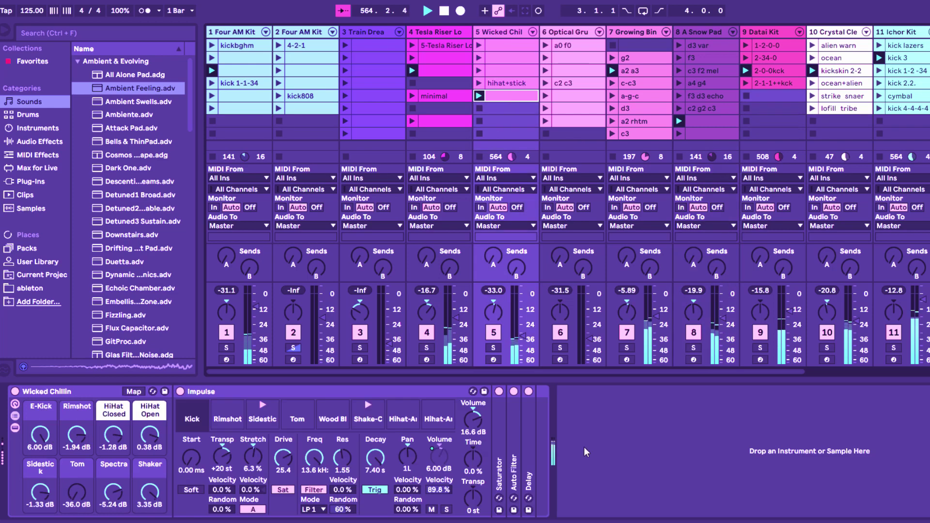
pyautogui.hotkey('shift', 'Tab')
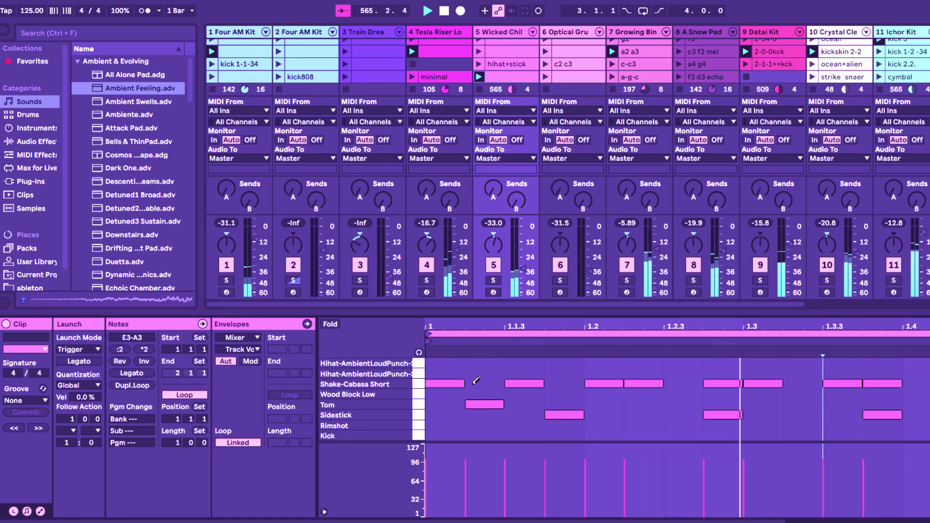
pyautogui.click(564, 424)
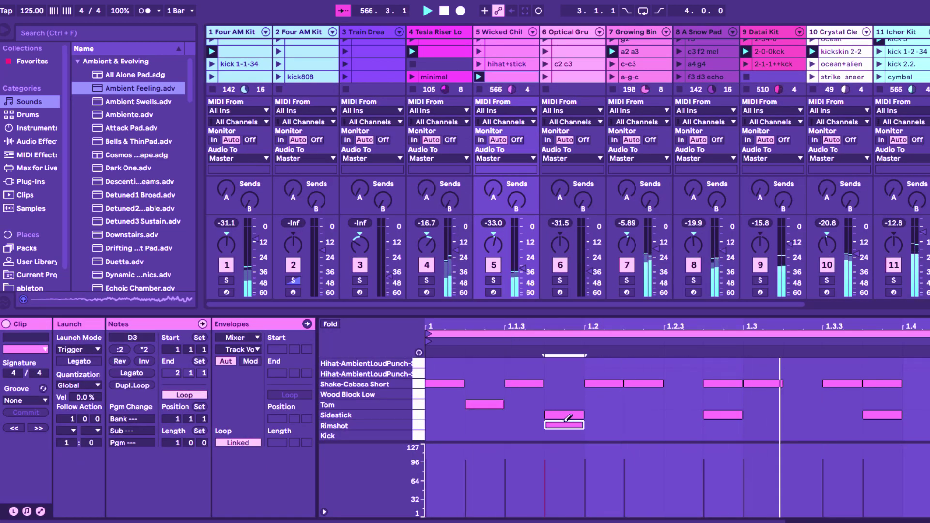
pyautogui.click(567, 415)
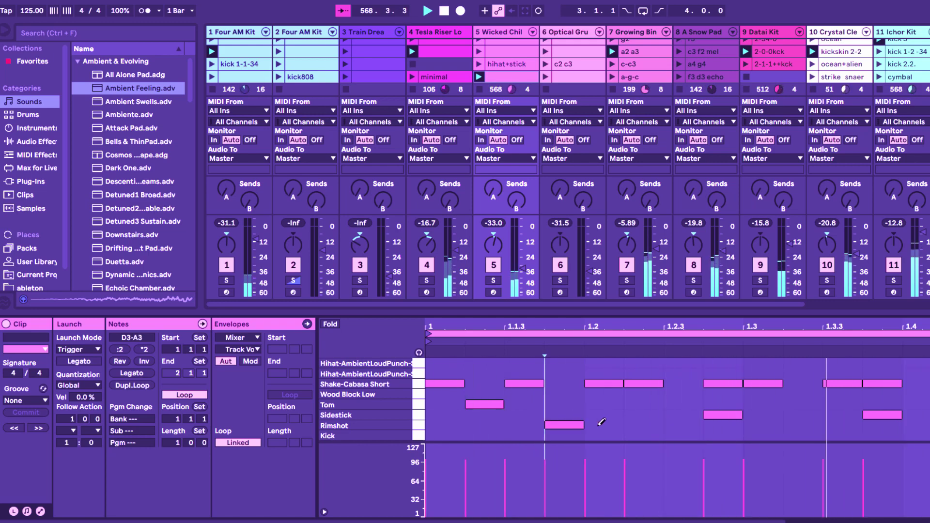
# Reshape Growing Binaural's envelope to Attack 3.60 ms, Decay 60.0 s, Peak -21 dB, Sustain 0.0 dB and Release 106 ms, with Tone 54%.
pyautogui.click(781, 55)
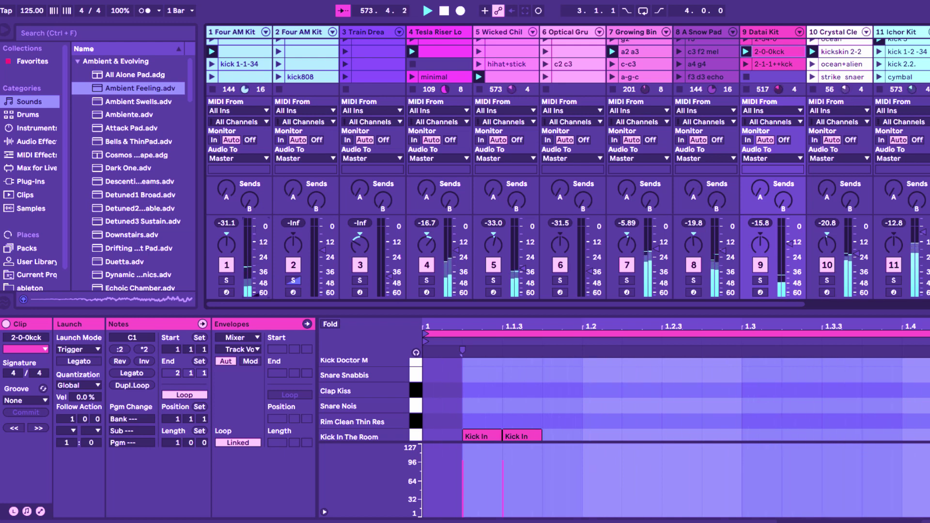
pyautogui.moveTo(598, 304); pyautogui.dragTo(686, 311)
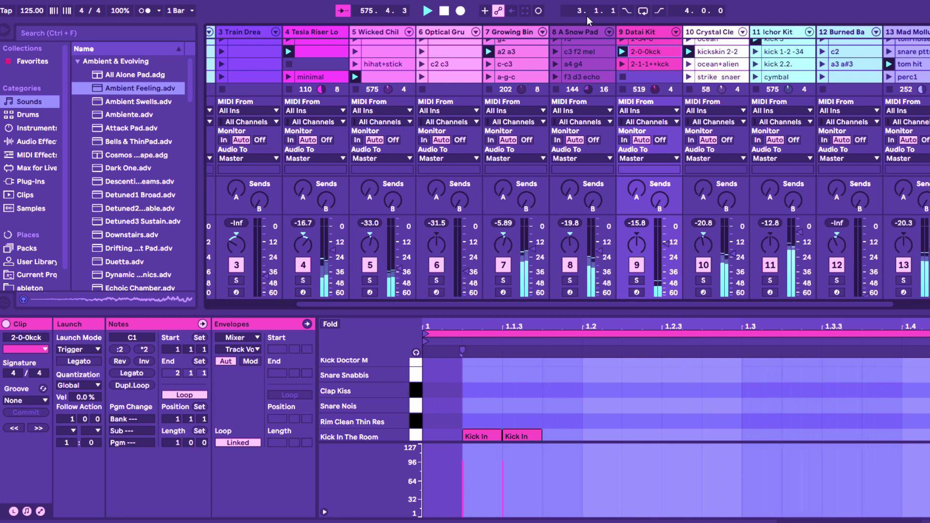
pyautogui.click(523, 50)
pyautogui.hotkey('shift', 'Tab')
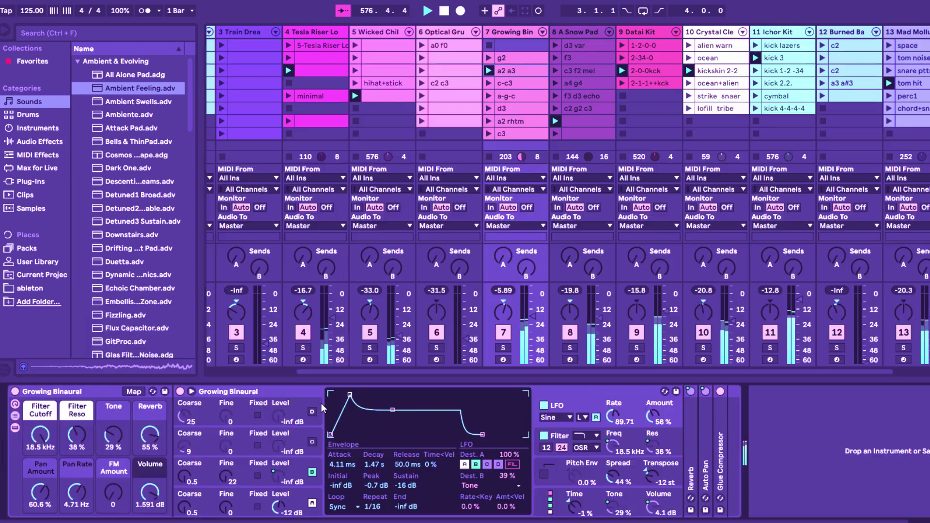
pyautogui.moveTo(349, 395); pyautogui.dragTo(407, 399)
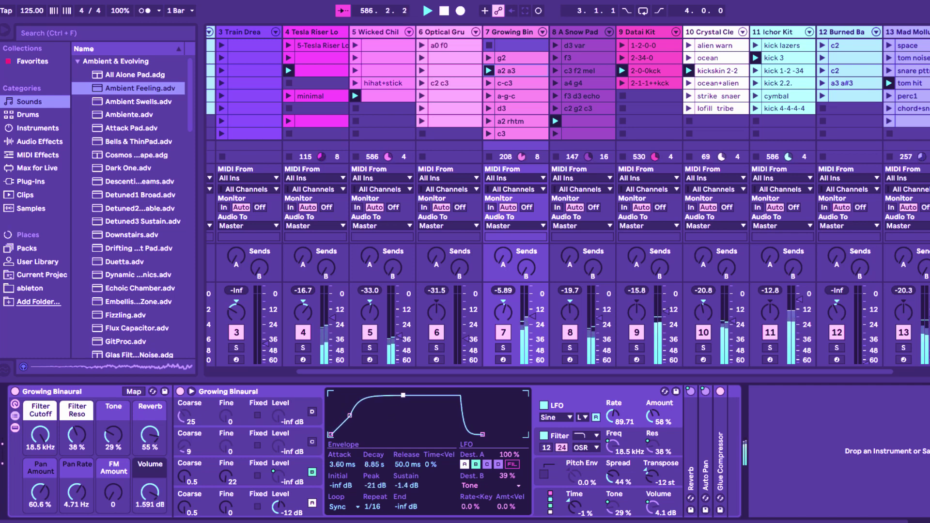
pyautogui.moveTo(483, 434); pyautogui.dragTo(514, 432)
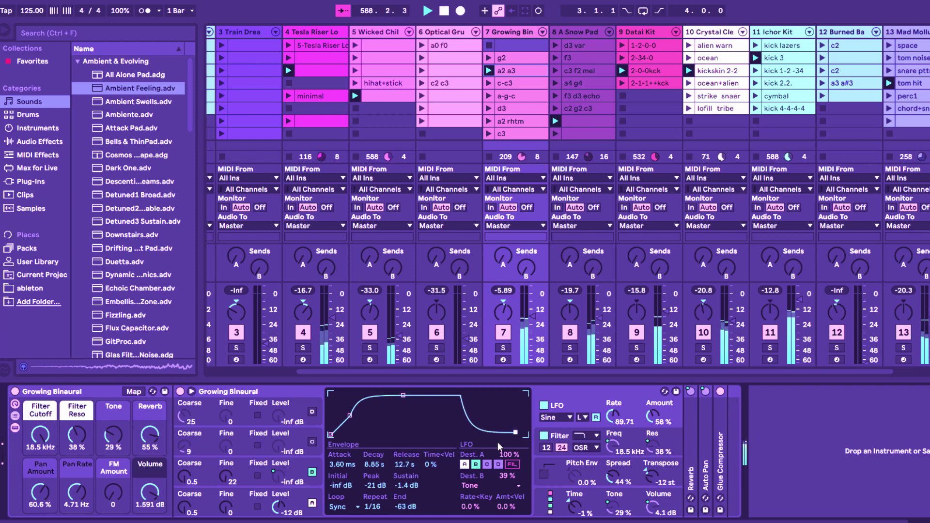
pyautogui.moveTo(515, 432); pyautogui.dragTo(487, 434)
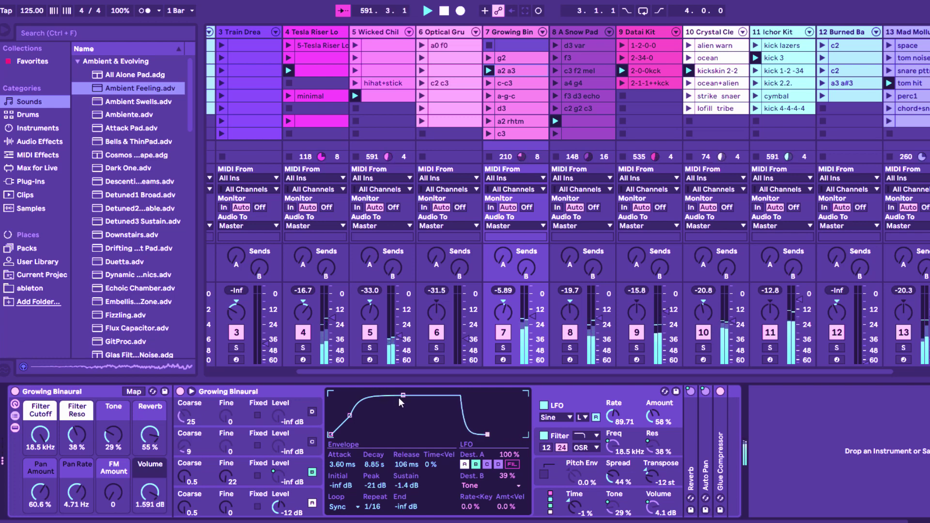
pyautogui.moveTo(399, 397); pyautogui.dragTo(414, 394)
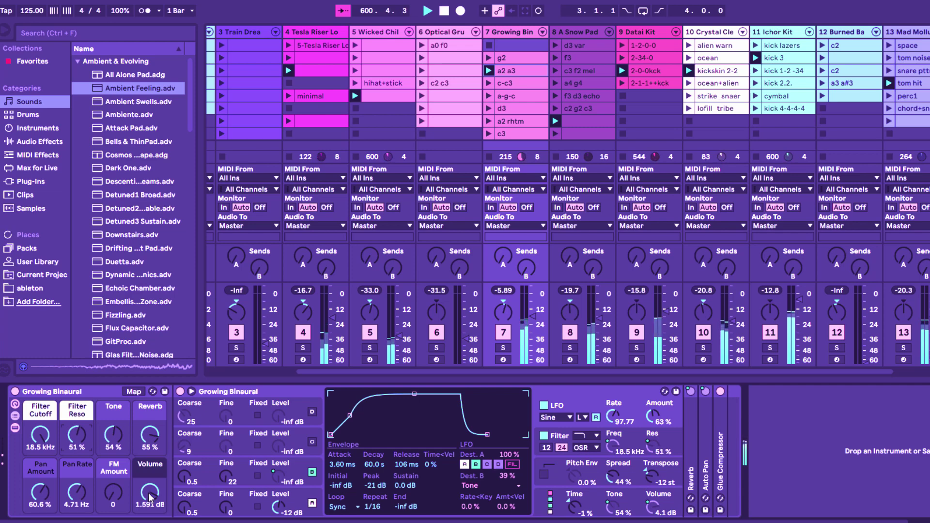
# Set Growing Binaural to Filter Cutoff 7.80 kHz, Filter Reso 75%, Pan Amount 55.1%, Pan Rate 1.94 Hz, FM Amount 28 and Volume -2.502 dB.
pyautogui.moveTo(151, 497); pyautogui.dragTo(150, 505)
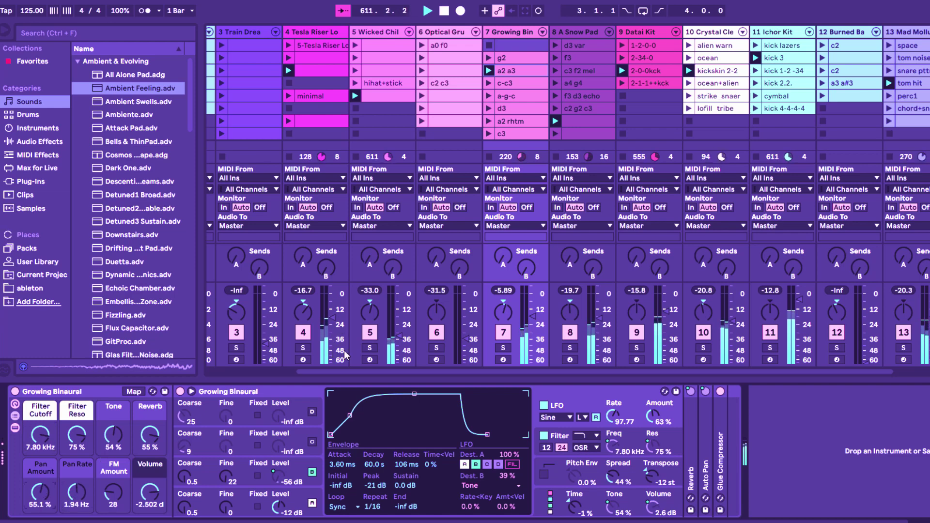
# Thin out the playing Wicked Chillin clip by deleting the Shake-Cabasa Short notes at 1.1.3, 1.2.2, 1.3 and 1.3.4.
pyautogui.click(379, 94)
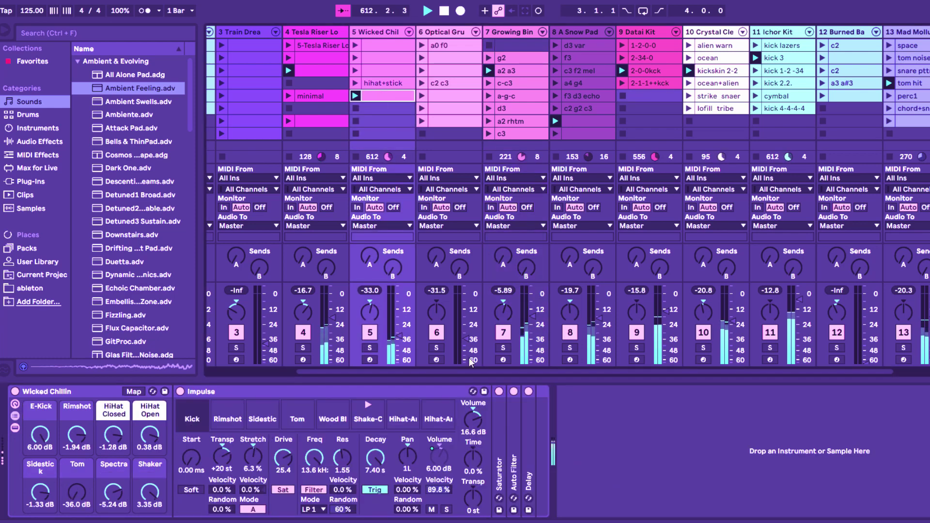
pyautogui.hotkey('shift', 'Tab')
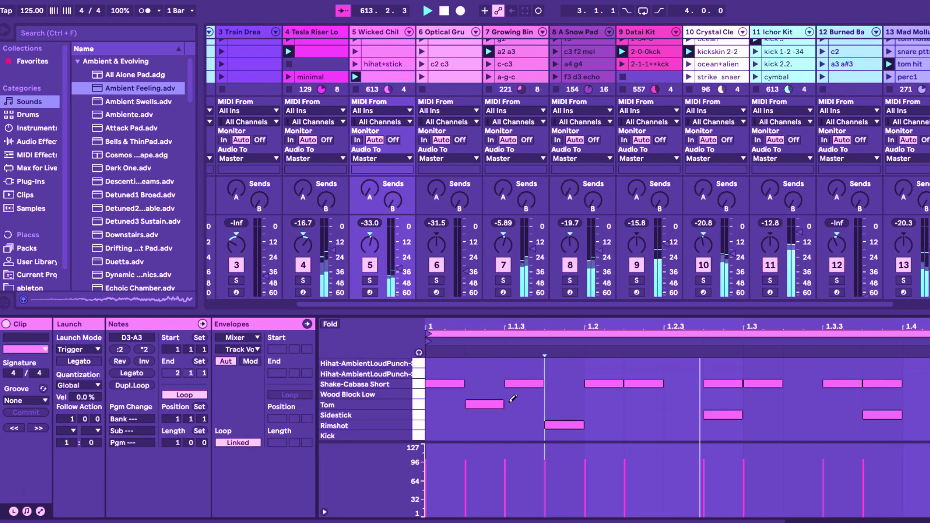
pyautogui.click(541, 383)
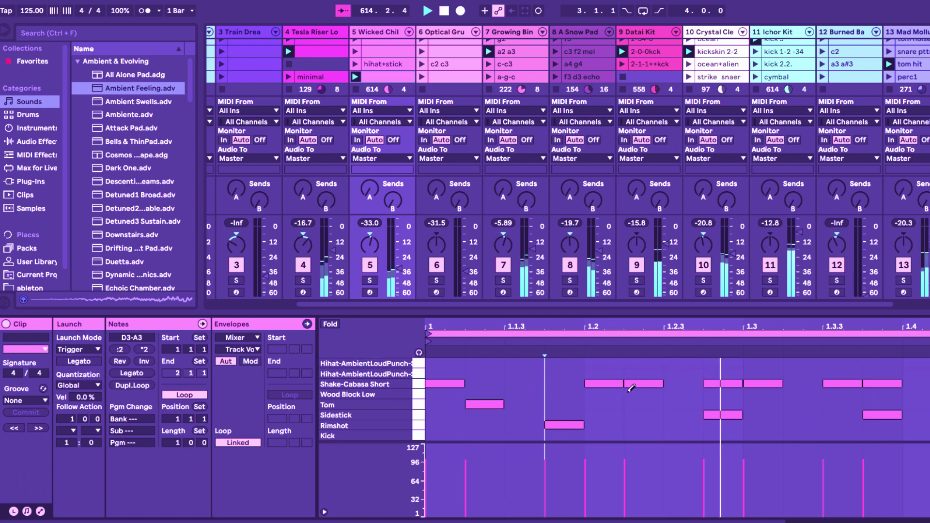
pyautogui.click(642, 383)
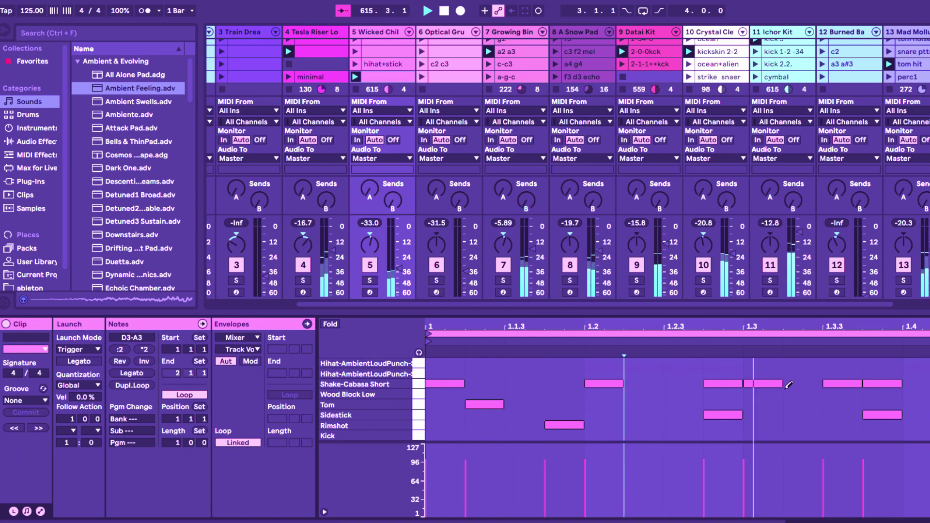
pyautogui.click(774, 382)
pyautogui.click(888, 384)
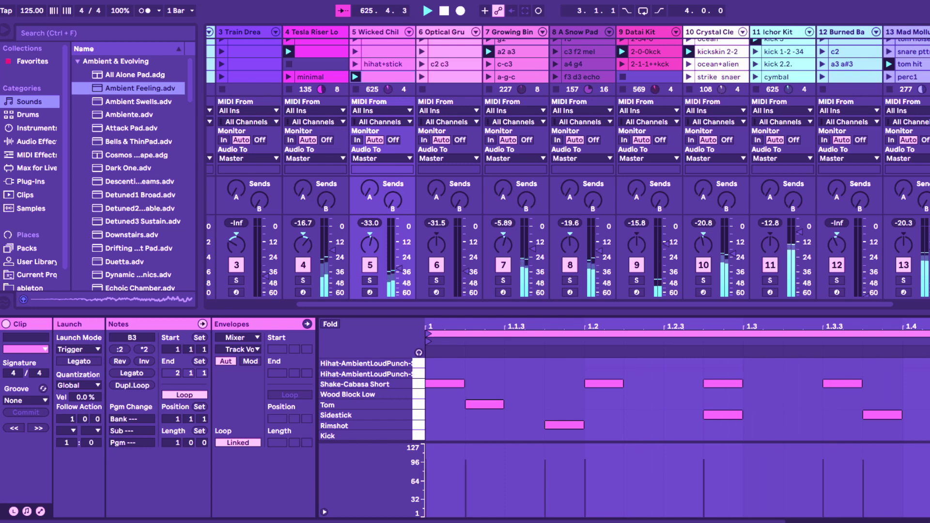
pyautogui.press('Escape')
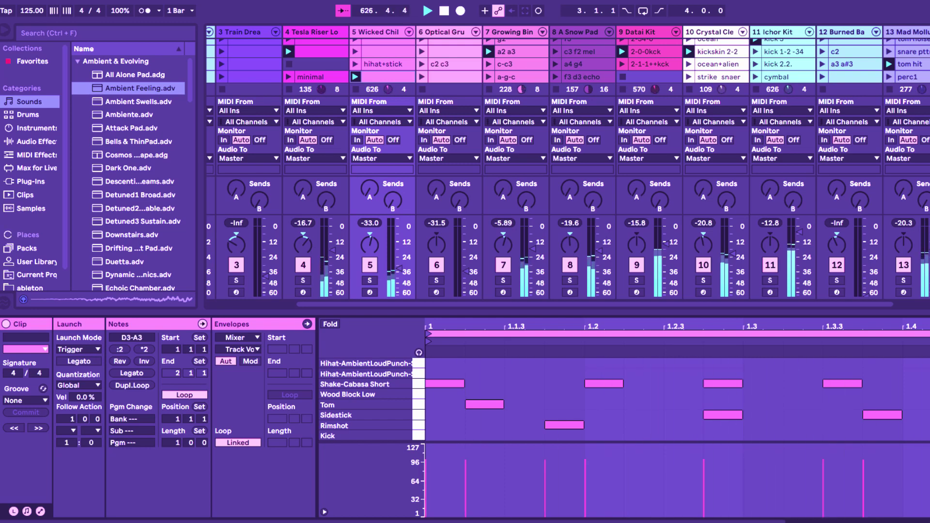
pyautogui.press('Escape')
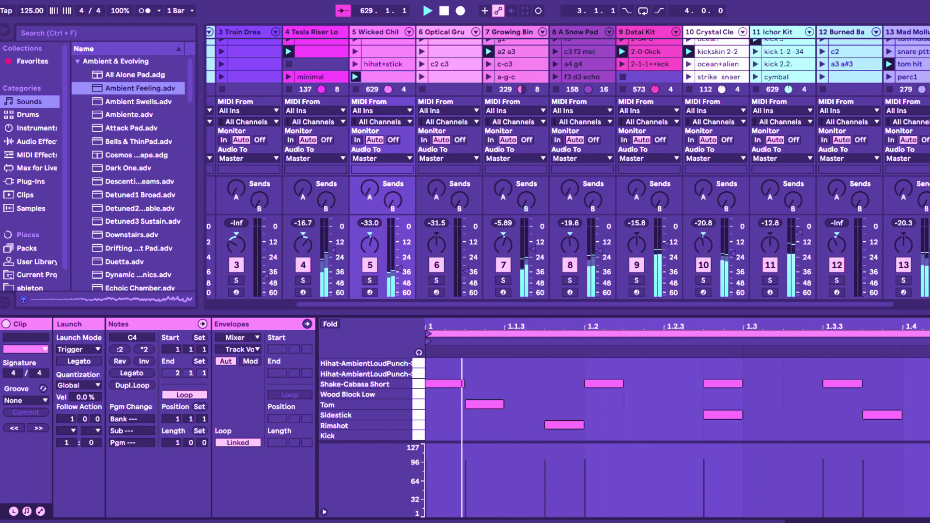
pyautogui.hotkey('ctrl', 'a')
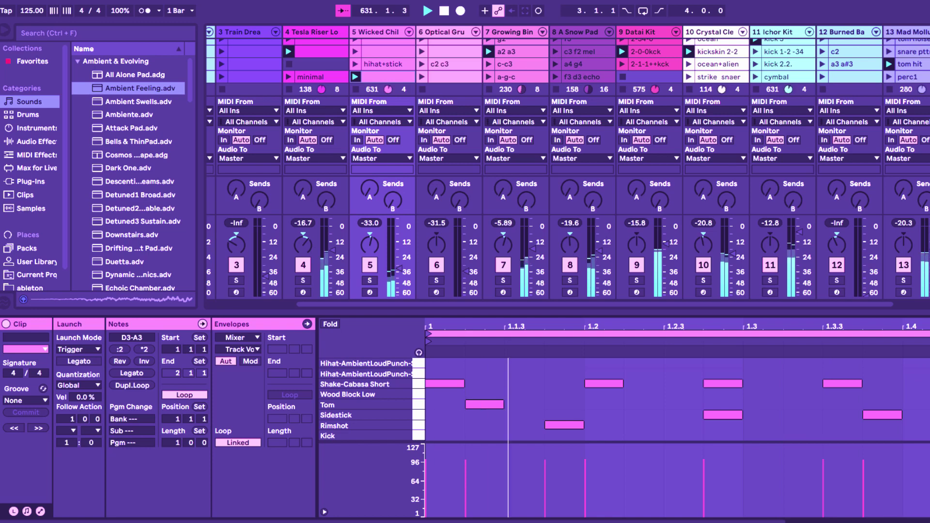
pyautogui.press('Escape')
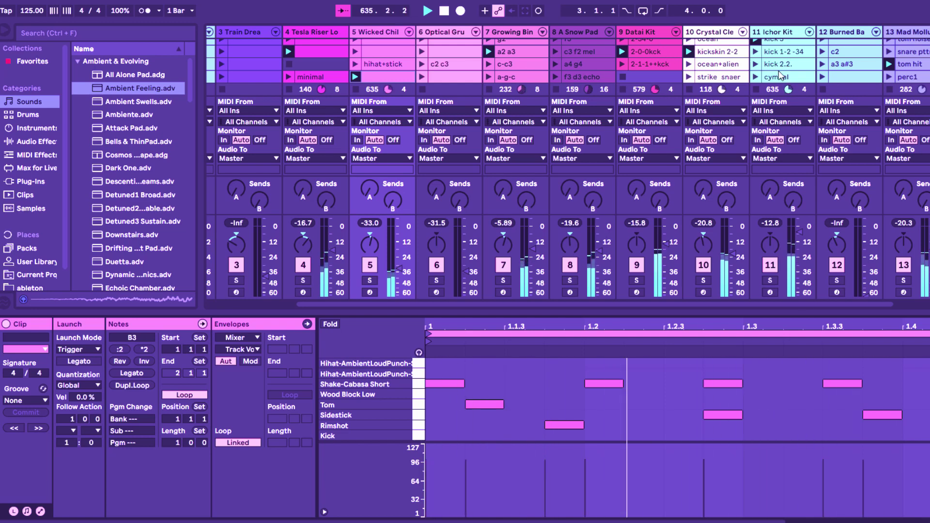
# Review the kick 3 and a2 a3 clips' notes and bring up the Growing Binaural instrument's settings.
pyautogui.scroll(1, 770, 46)
pyautogui.click(770, 45)
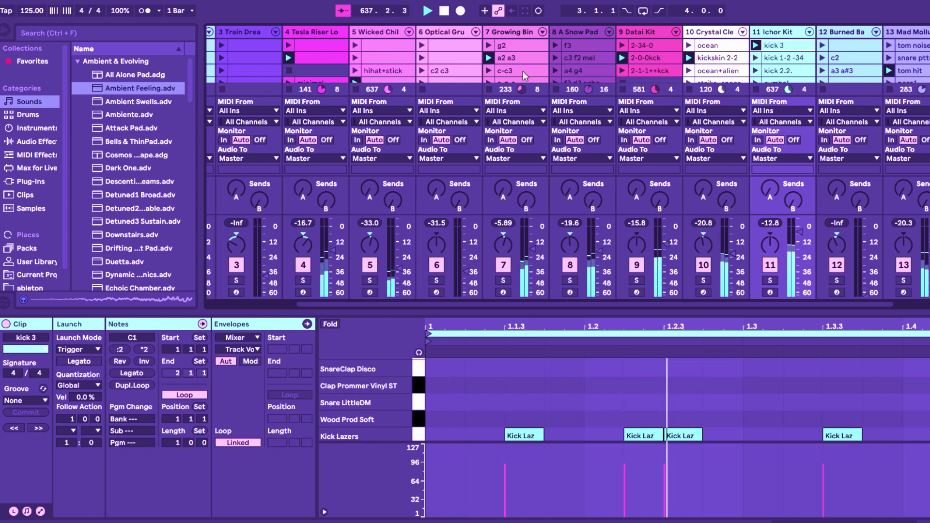
pyautogui.scroll(-1, 521, 63)
pyautogui.click(515, 45)
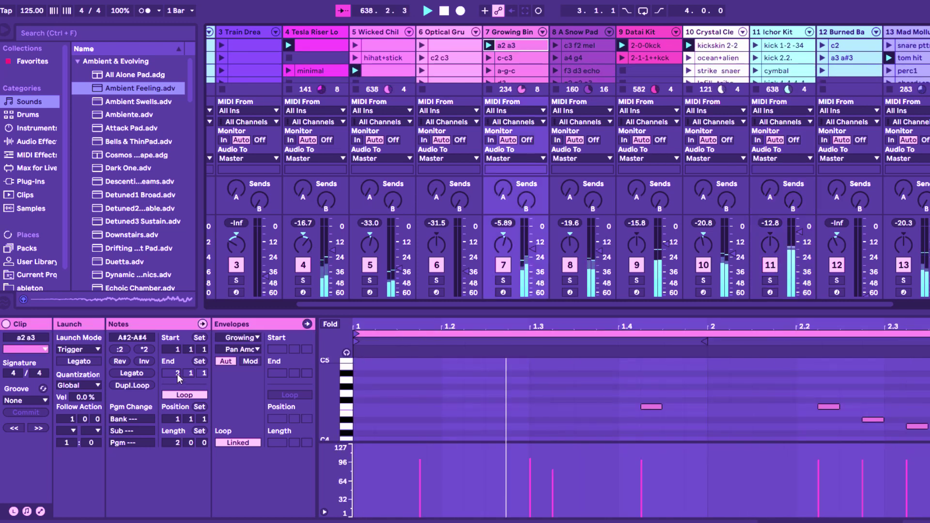
pyautogui.hotkey('shift', 'Tab')
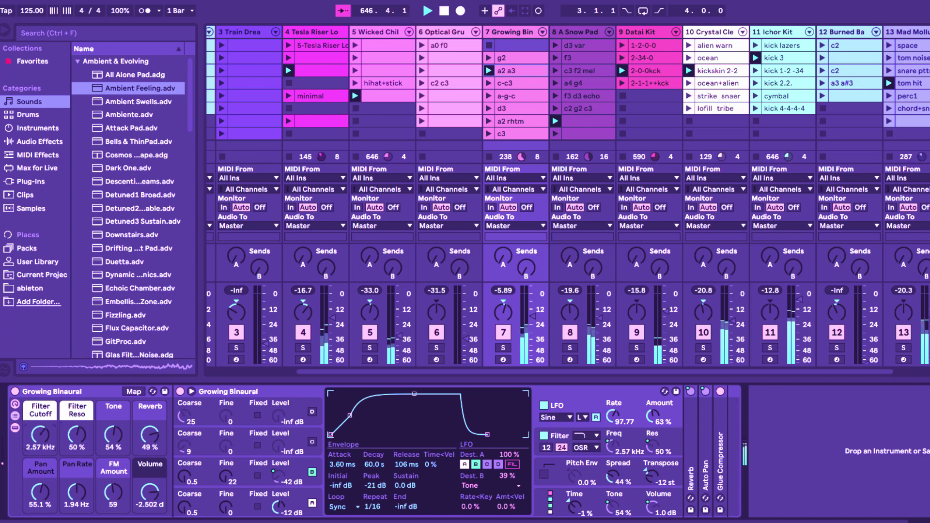
# Try a HiHat Open Twenty Crystal note at 1.1.2 in the kickskin 2-2 clip.
pyautogui.click(721, 73)
pyautogui.doubleClick(721, 71)
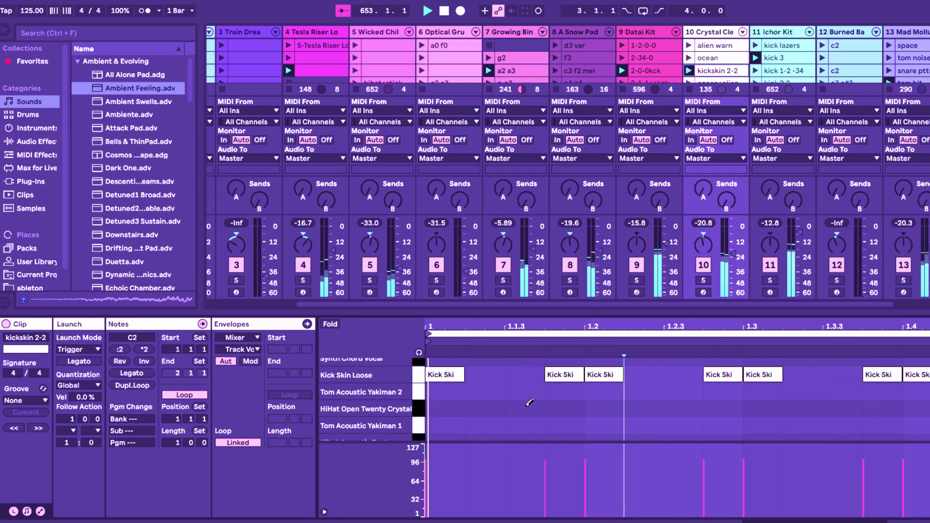
pyautogui.click(493, 408)
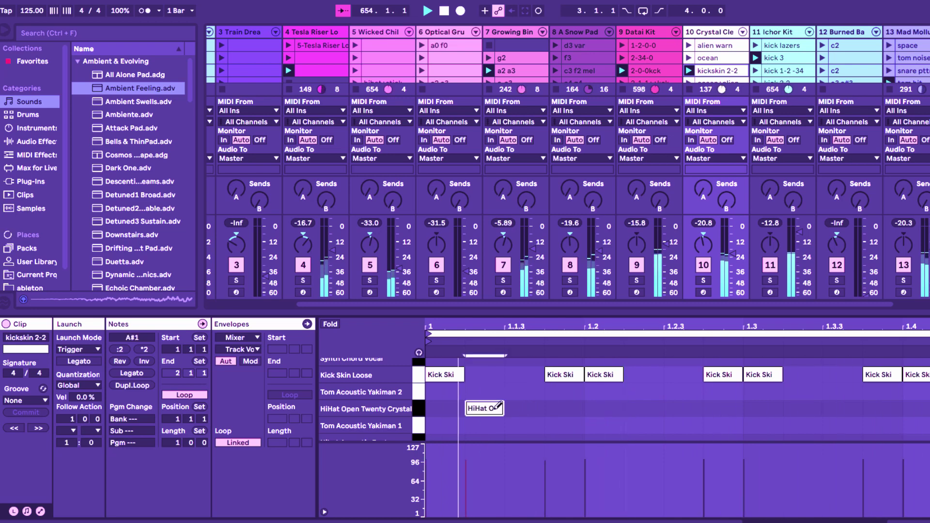
pyautogui.click(492, 407)
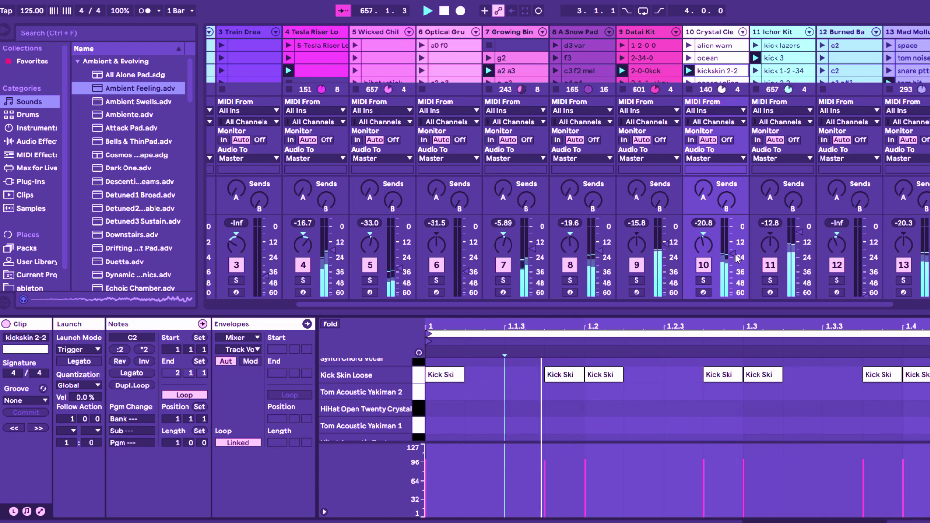
# Raise track 10's volume to -17.8 dB.
pyautogui.scroll(3, 736, 258)
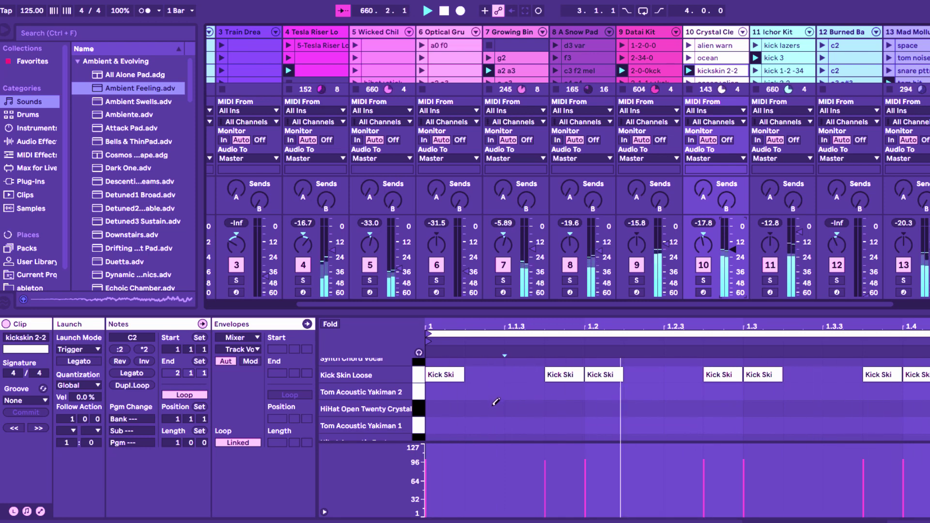
# Try HiHat Open Twenty Crystal notes at 1.1.3 and 1.2.3 and a Tom Acoustic Yakiman 2 note at 1.2.3 in kickskin 2-2.
pyautogui.click(514, 408)
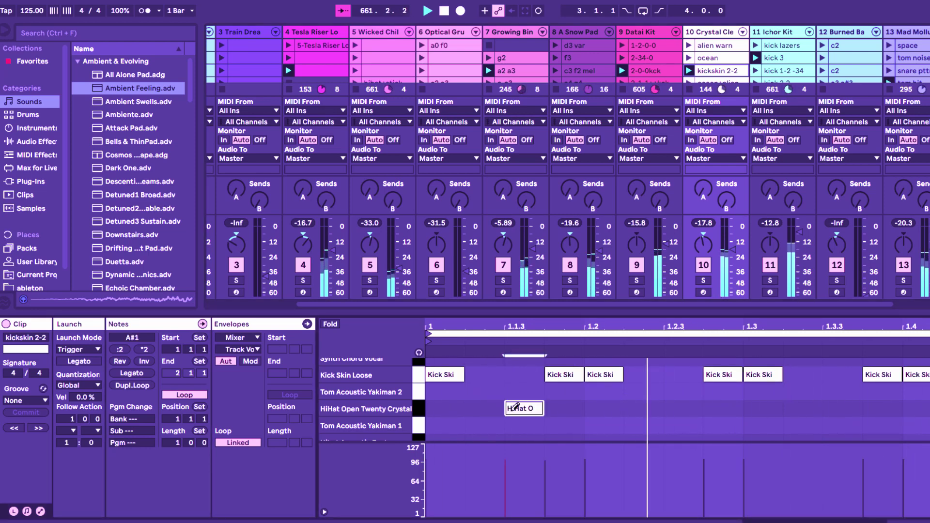
pyautogui.click(515, 406)
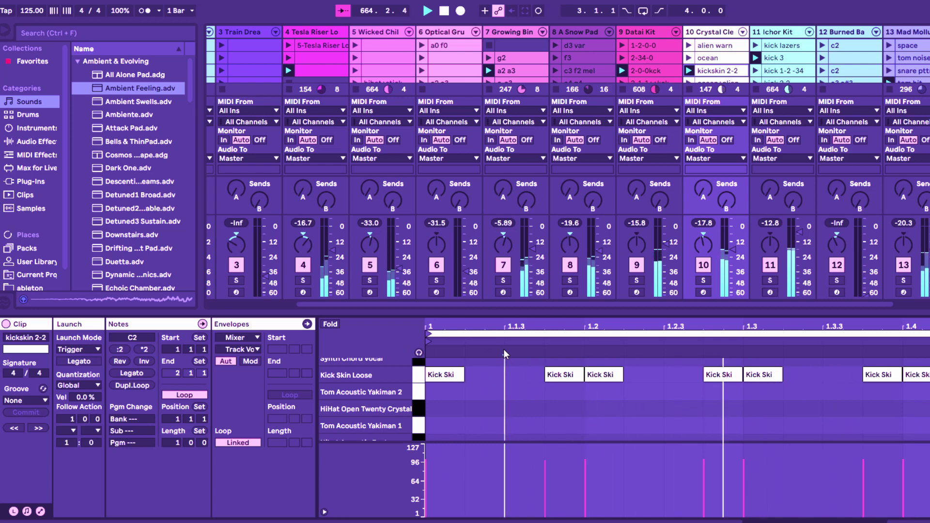
pyautogui.click(680, 391)
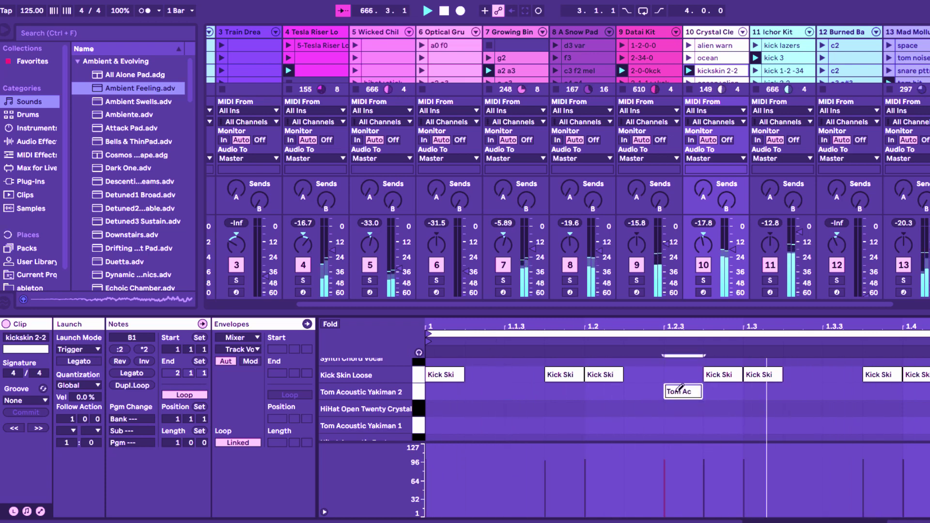
pyautogui.click(680, 390)
pyautogui.click(676, 406)
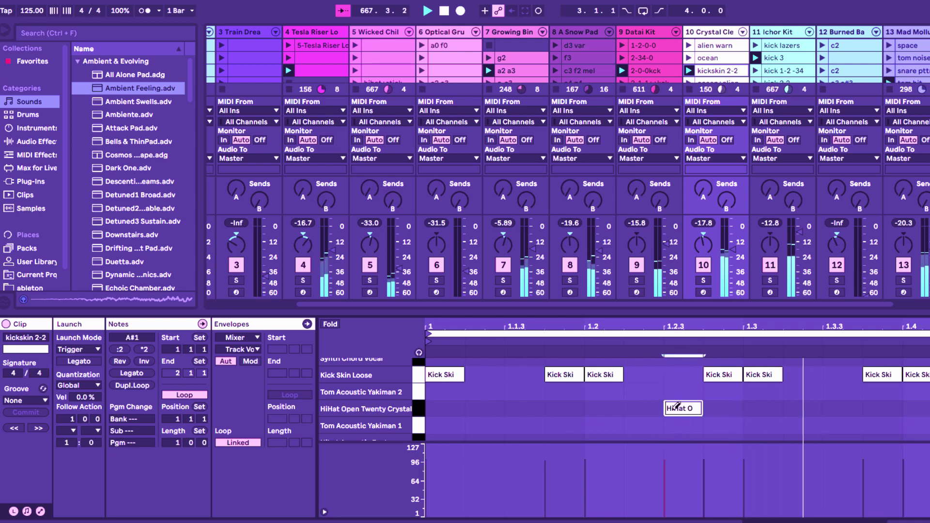
pyautogui.click(676, 407)
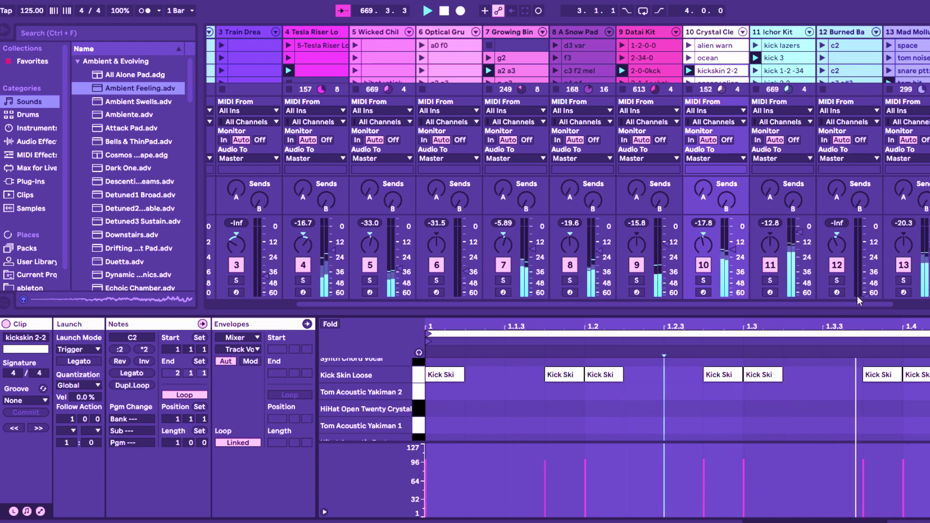
# Set A Snow Pad to Filter Cutoff 76, Arp High 72, Arp Low 114, Space 93, Attack 149 ms, Release 68 and Noise 127.
pyautogui.scroll(-3, 589, 63)
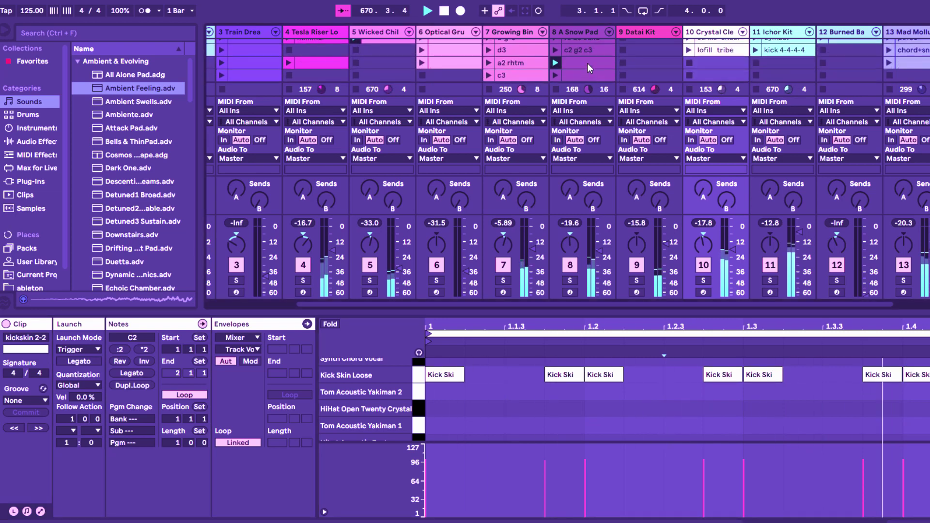
pyautogui.click(583, 63)
pyautogui.hotkey('shift', 'Tab')
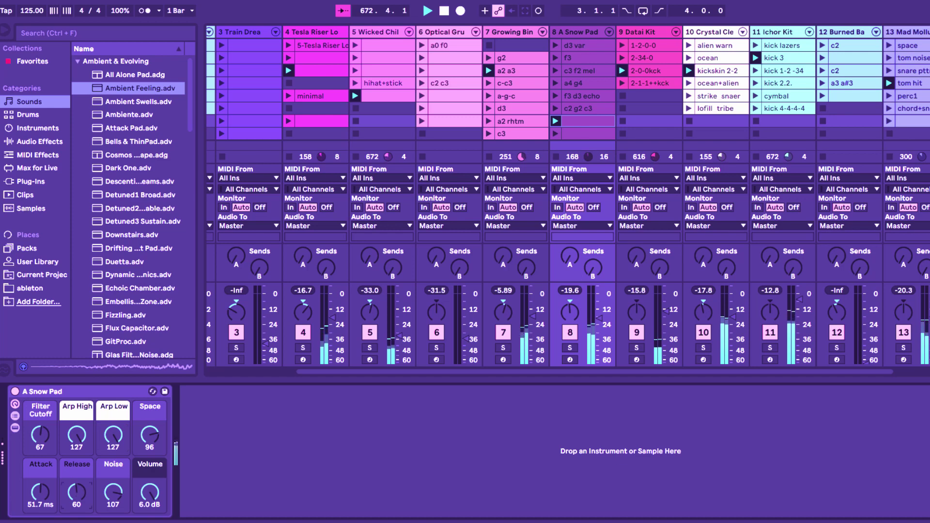
pyautogui.moveTo(77, 493); pyautogui.dragTo(77, 488)
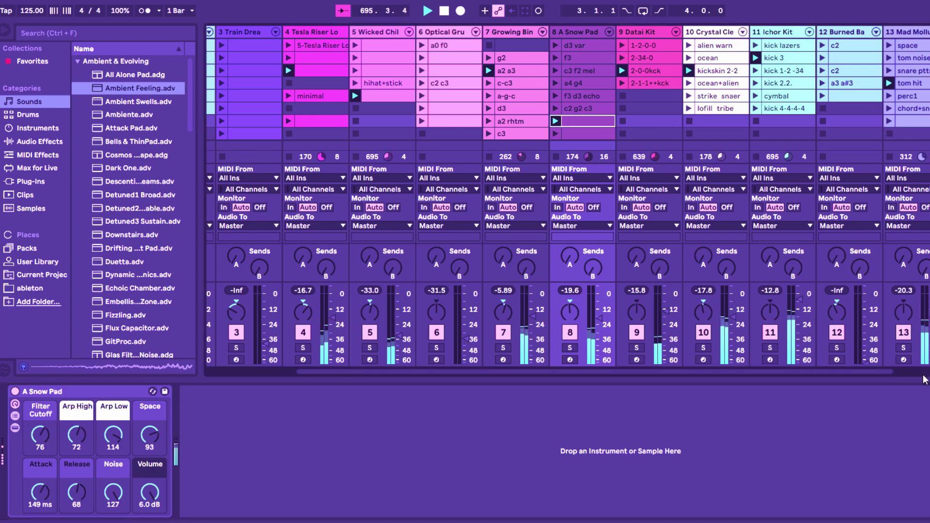
# Set the sample volume of the Ambient Feeling instrument on track 14 to 0.7 dB.
pyautogui.hscroll(3, 894, 192)
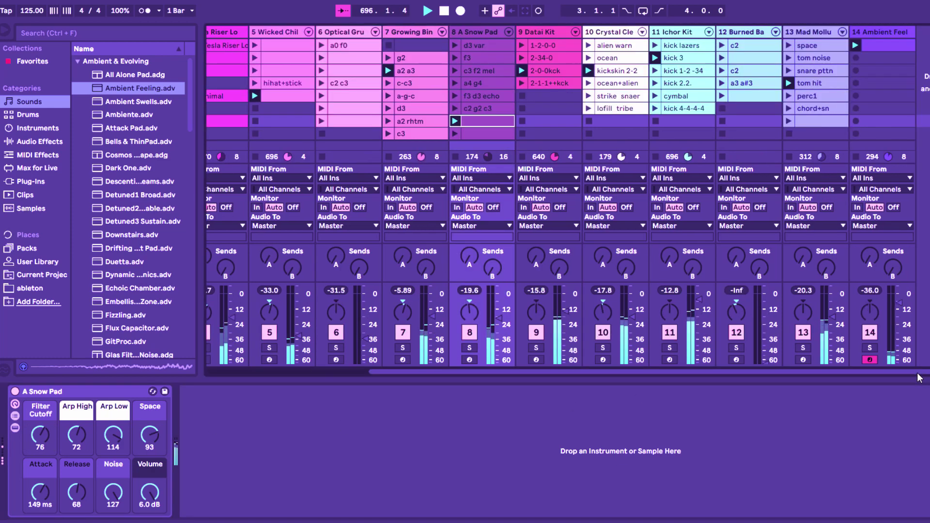
pyautogui.click(894, 45)
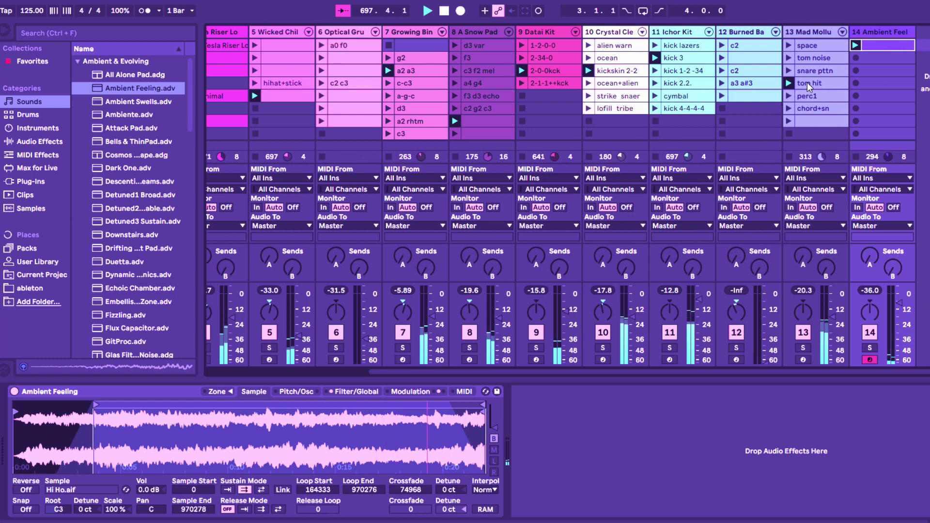
pyautogui.click(806, 83)
pyautogui.click(878, 47)
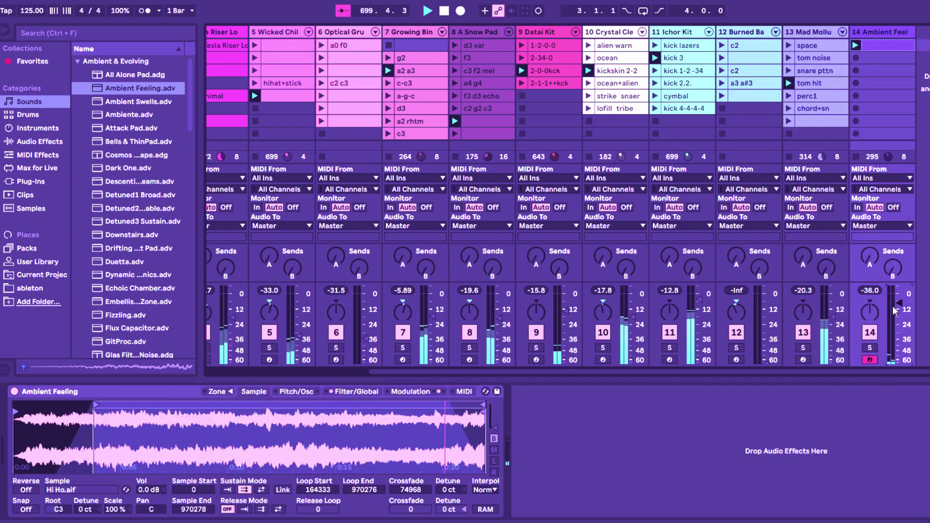
pyautogui.moveTo(148, 490); pyautogui.dragTo(148, 484)
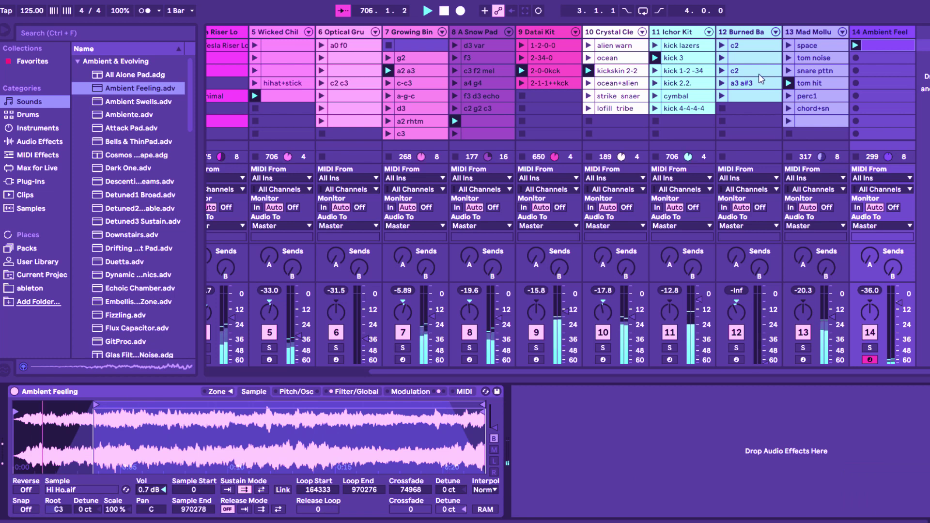
# Open the a3 a#3 clip on the Burned Bass track and launch it.
pyautogui.click(748, 87)
pyautogui.doubleClick(747, 86)
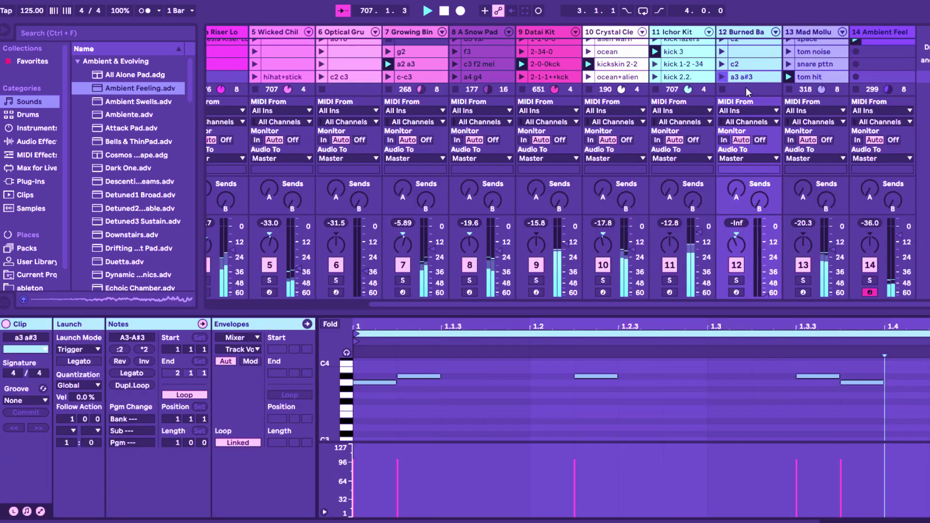
pyautogui.click(722, 77)
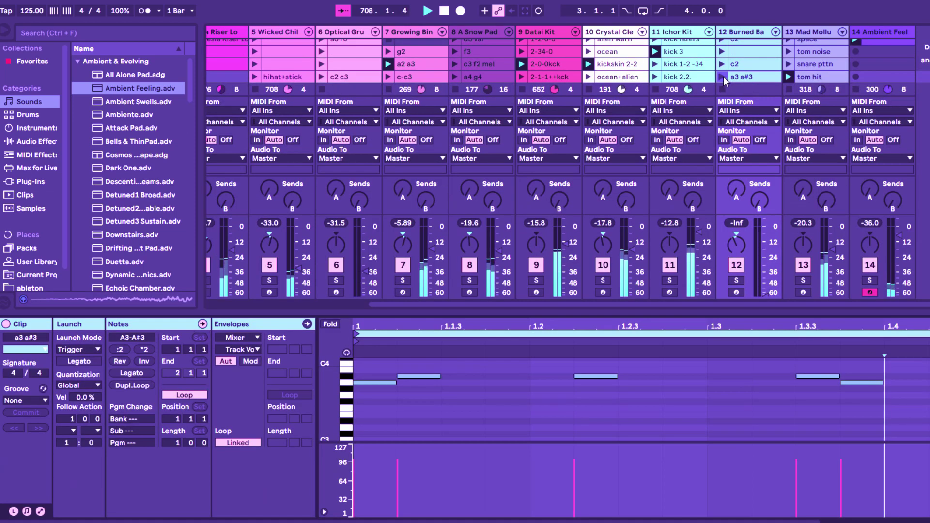
# Gradually raise the Burned Bass track's volume to -29.7 dB.
pyautogui.hscroll(-2, 723, 76)
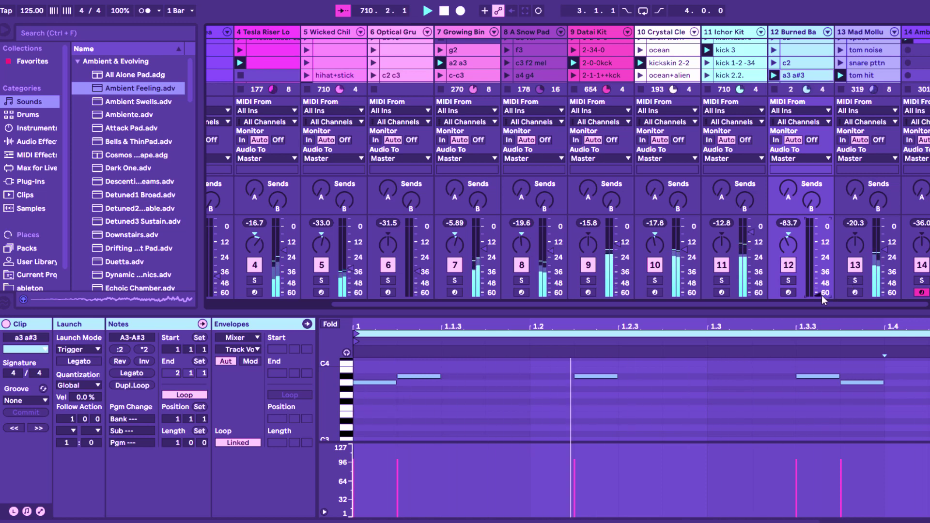
pyautogui.scroll(1, 821, 295)
pyautogui.scroll(2, 822, 294)
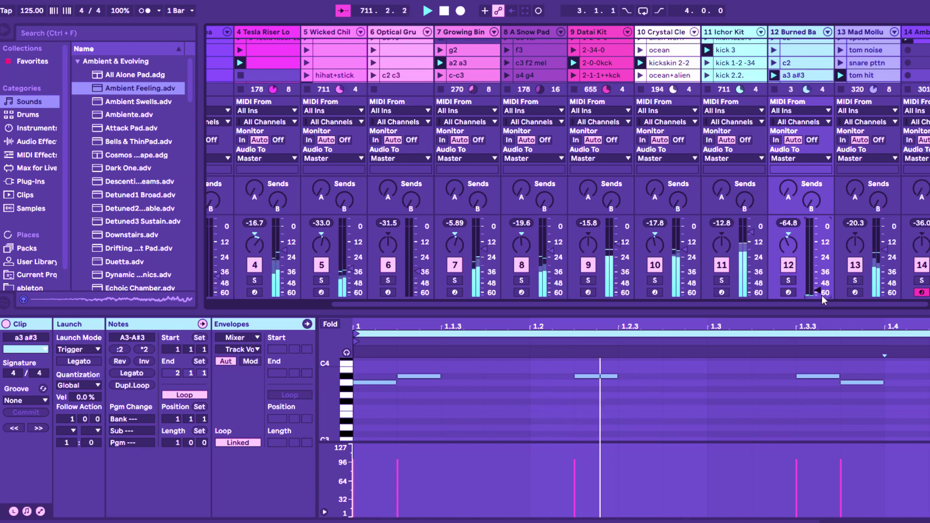
pyautogui.scroll(2, 821, 295)
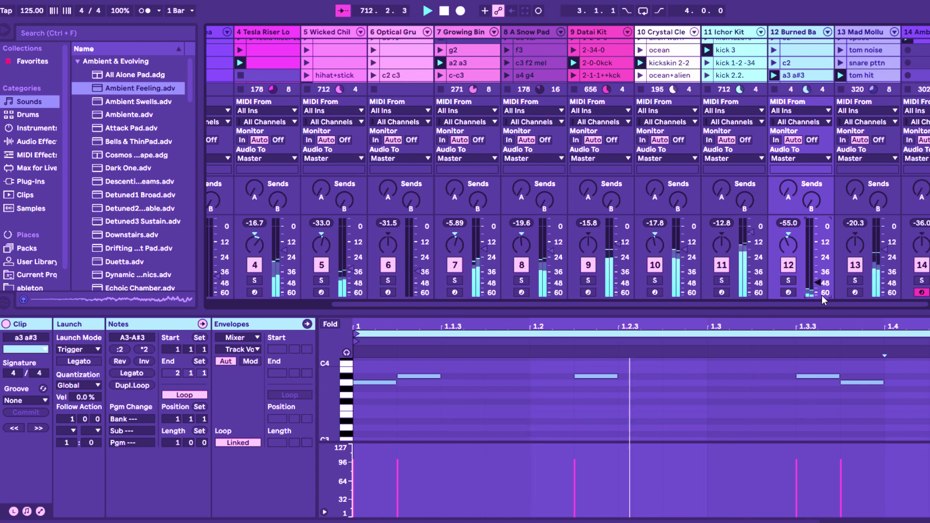
pyautogui.scroll(2, 821, 295)
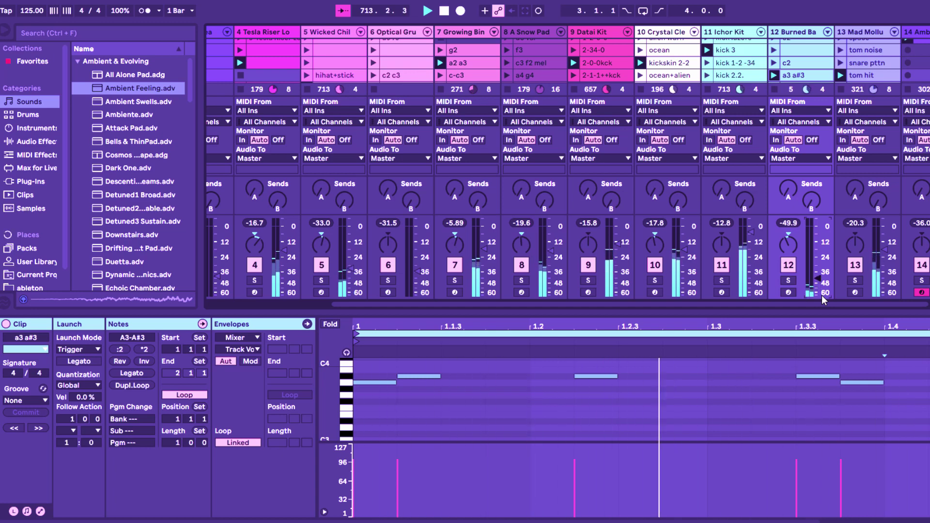
pyautogui.scroll(2, 822, 295)
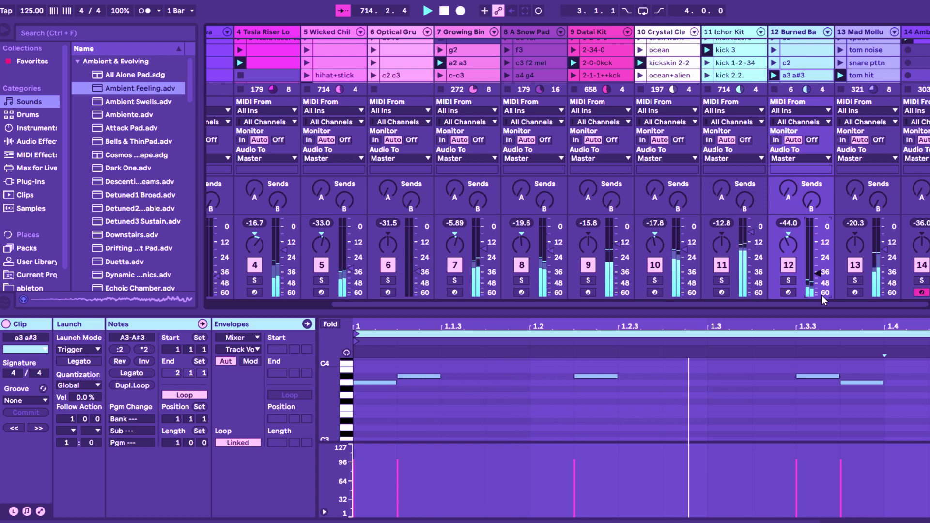
pyautogui.scroll(2, 821, 295)
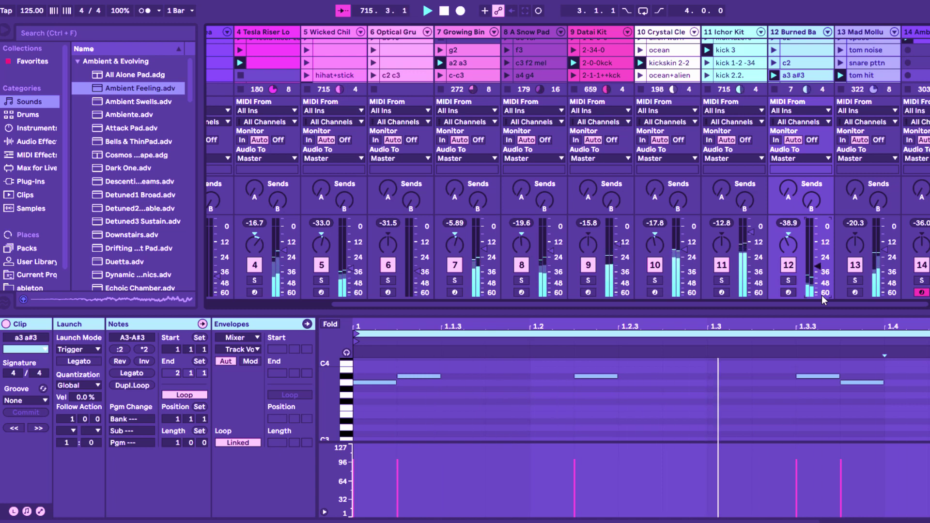
pyautogui.scroll(2, 822, 295)
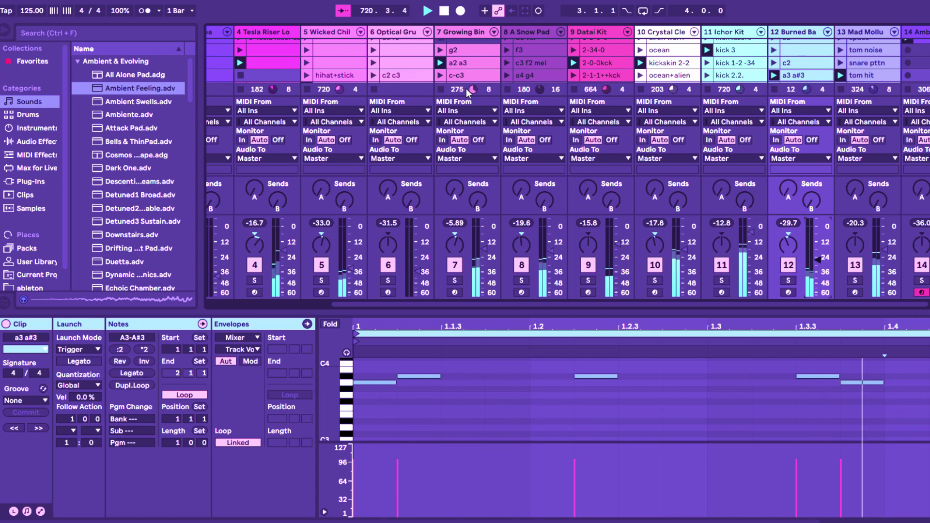
# Set Growing Binaural to Filter Cutoff 1.39 kHz, Filter Reso 43%, Tone 28%, Reverb 36% and FM Amount 0.
pyautogui.click(478, 64)
pyautogui.hotkey('shift', 'Tab')
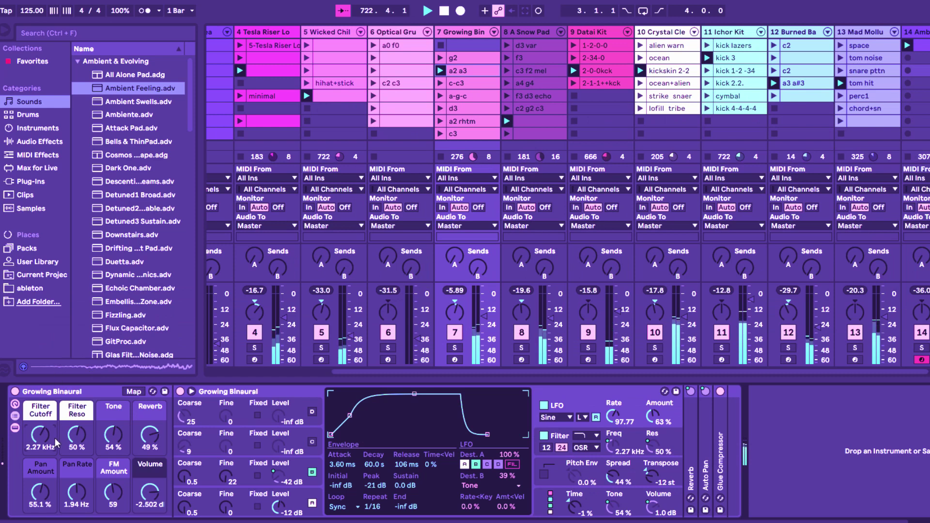
pyautogui.moveTo(44, 438); pyautogui.dragTo(76, 439)
pyautogui.moveTo(113, 492); pyautogui.dragTo(113, 521)
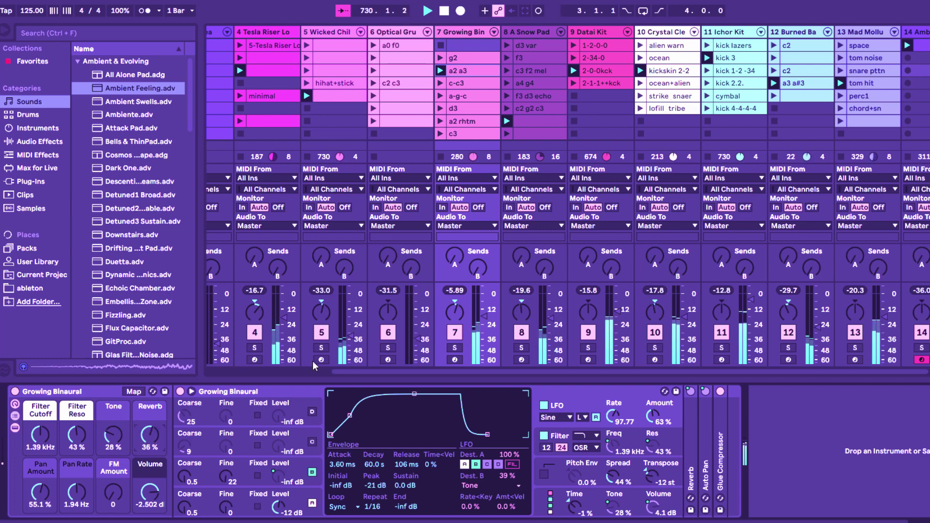
# Check the notes of the a3 a#3 clip on the Burned Bass track and set the instrument's Filter Cutoff to 323 Hz.
pyautogui.click(790, 84)
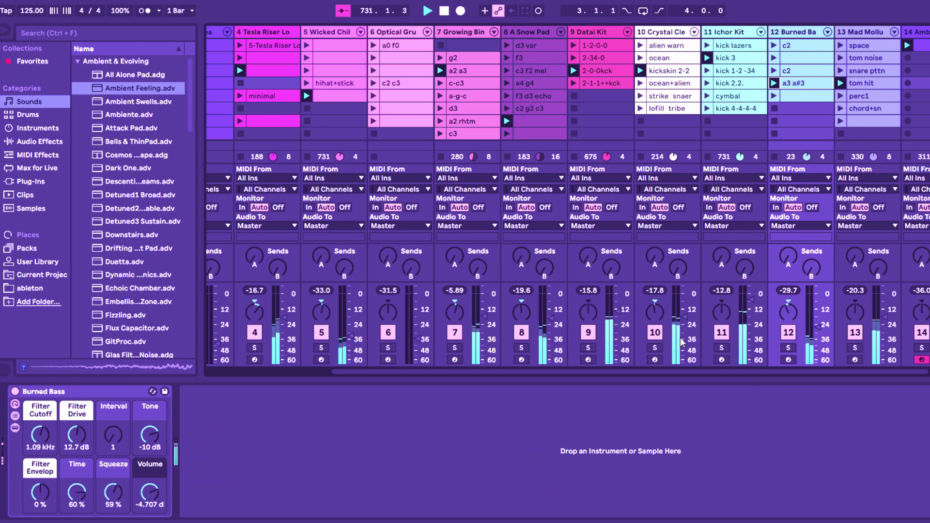
pyautogui.hotkey('shift', 'Tab')
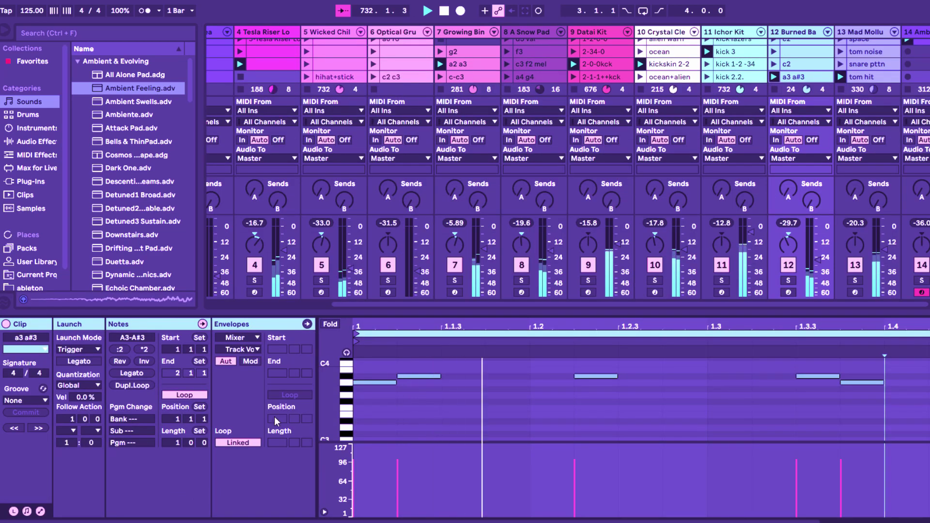
pyautogui.hotkey('shift', 'Tab')
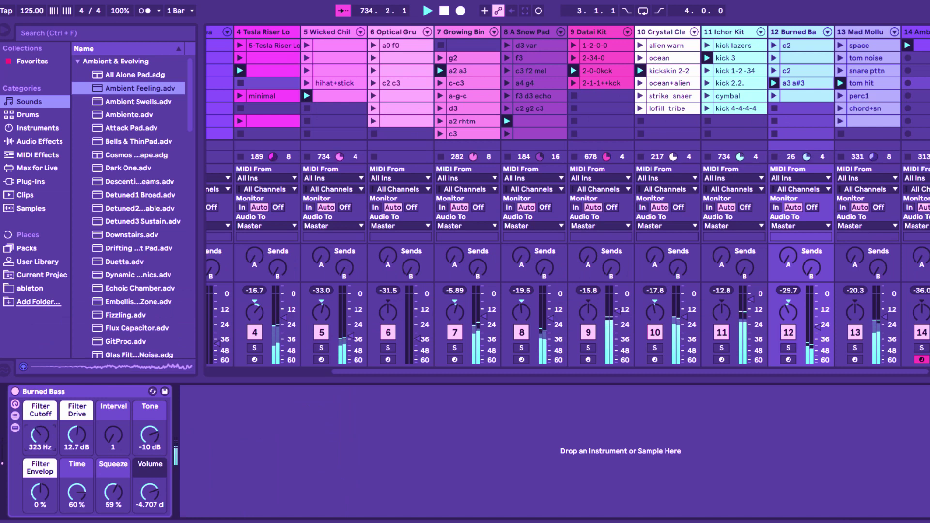
# Set Growing Binaural's envelope to Peak -28 dB, Decay 20.5 s and Sustain -21 dB, with Filter Cutoff 100 Hz, Filter Reso 0% and Tone 83%.
pyautogui.click(465, 70)
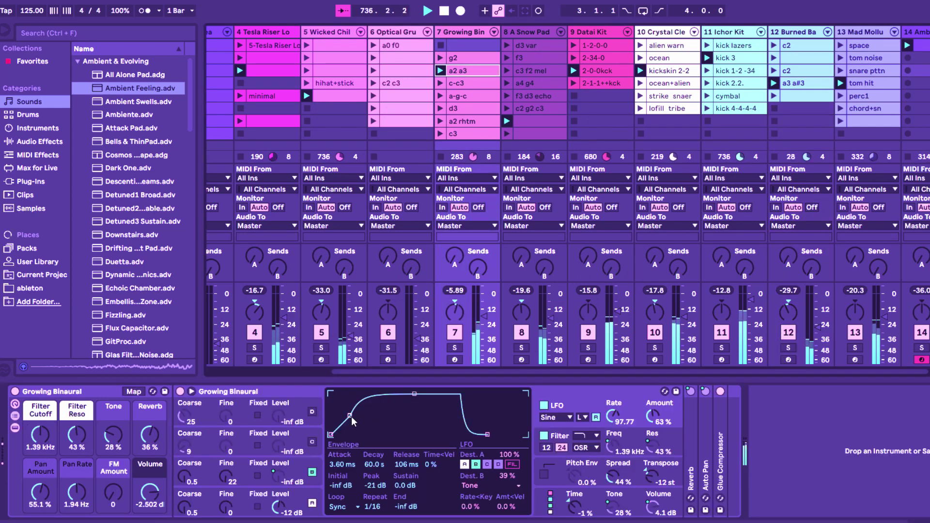
pyautogui.moveTo(350, 417); pyautogui.dragTo(362, 417)
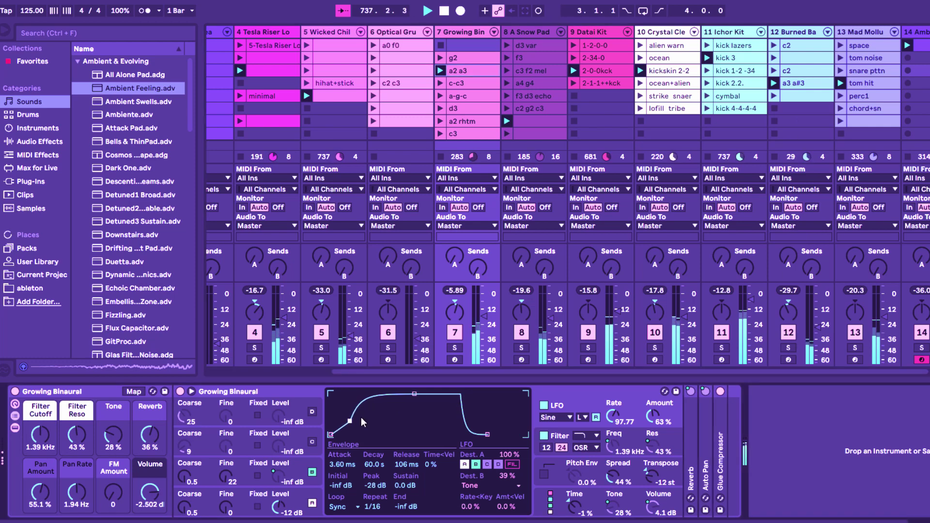
pyautogui.moveTo(414, 393); pyautogui.dragTo(408, 415)
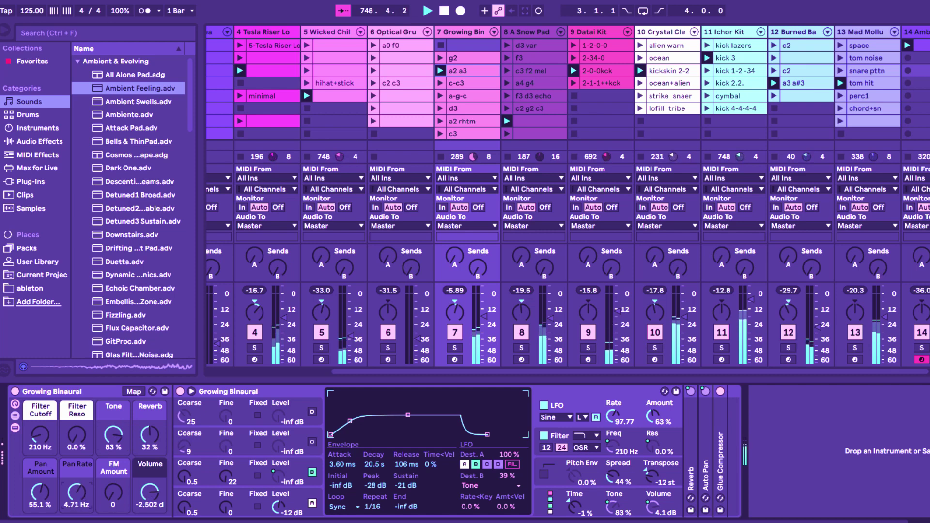
pyautogui.moveTo(35, 439); pyautogui.dragTo(35, 452)
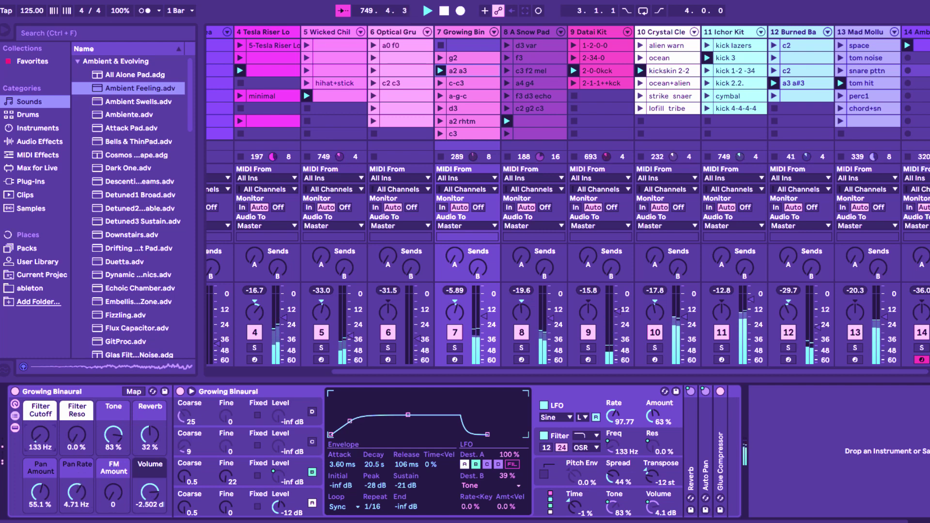
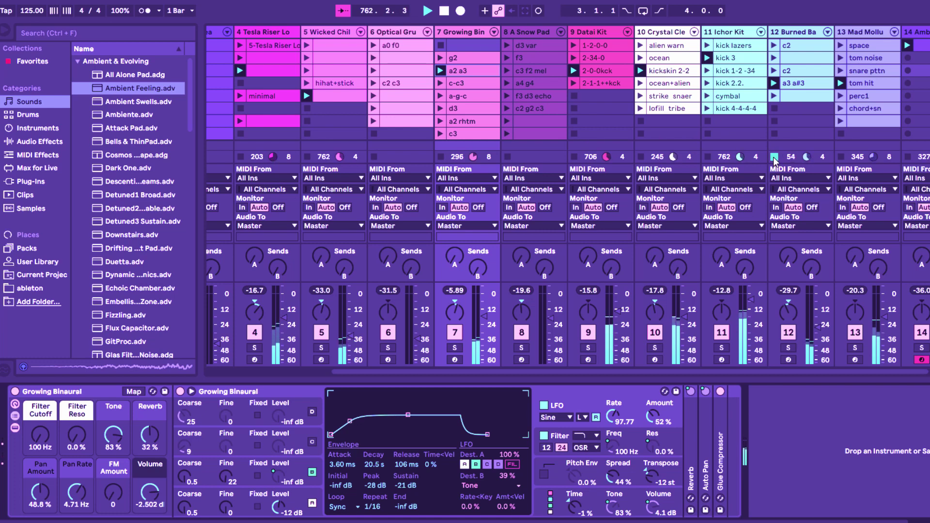
# Launch the ocean clip on the Crystal Clear Kit track and delete its last two Kick Skin Loose notes.
pyautogui.click(640, 58)
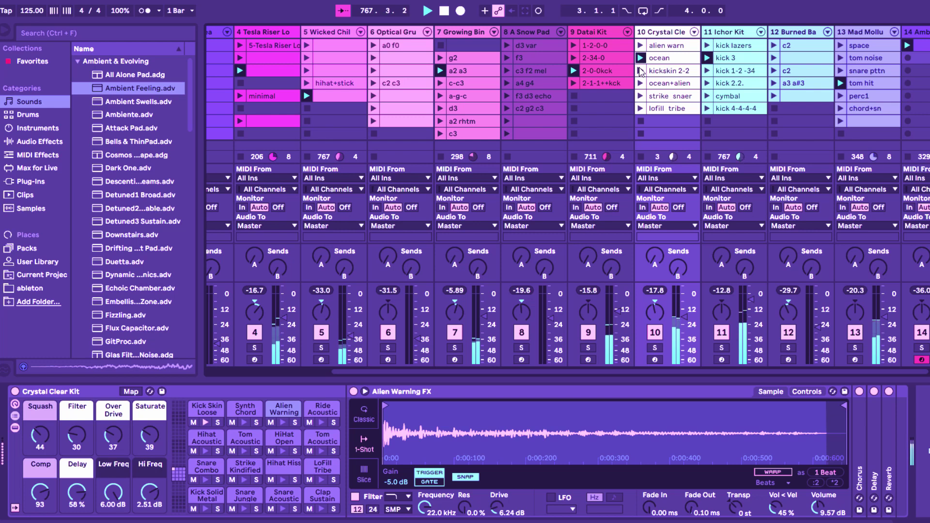
pyautogui.hotkey('shift', 'Tab')
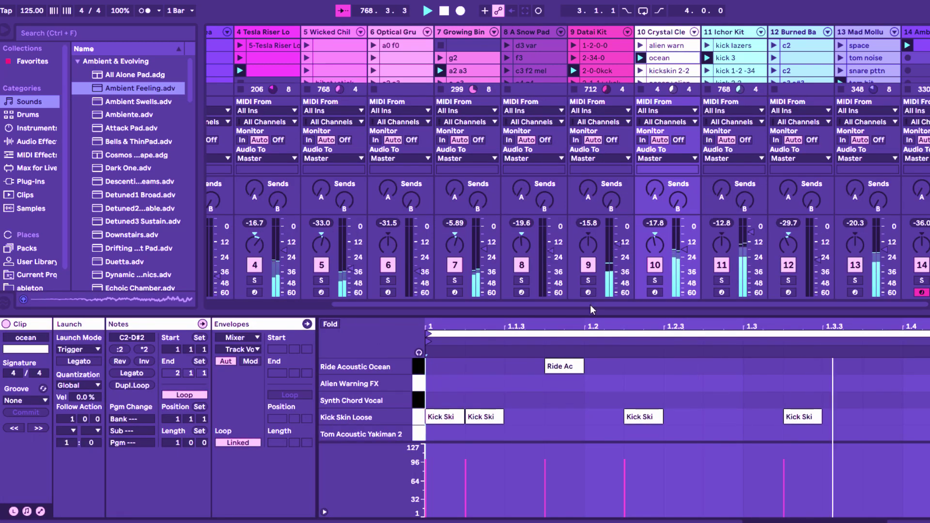
pyautogui.click(811, 413)
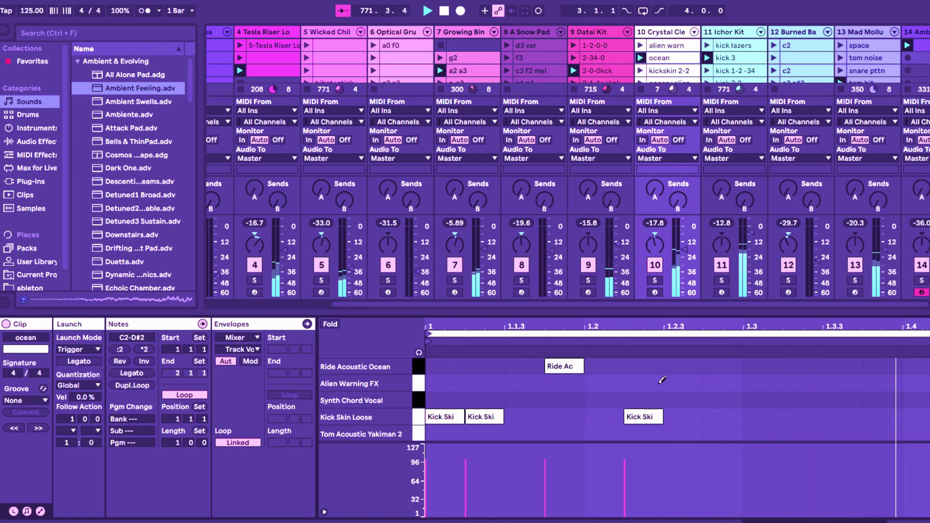
pyautogui.click(658, 414)
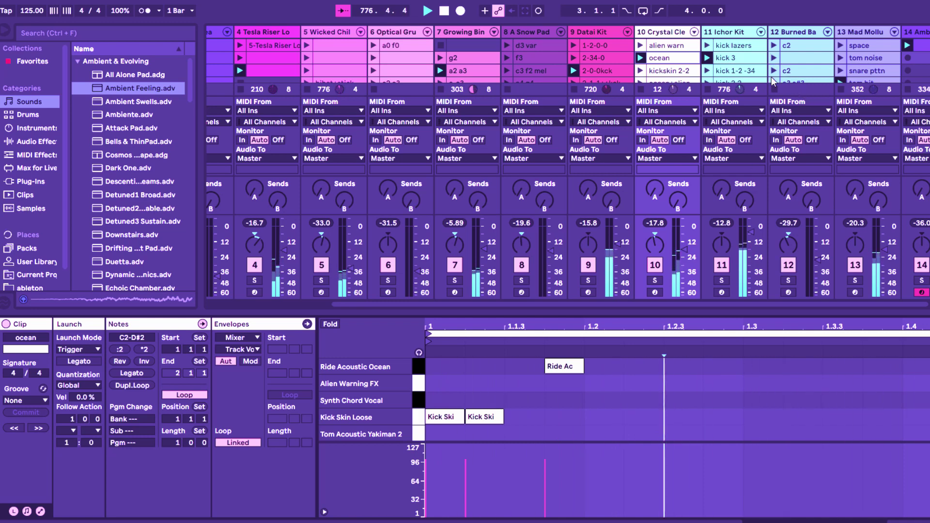
# Review the tom hit and tom noise patterns on the Mad Mollusc Kit track and launch the snare pttn clip.
pyautogui.click(860, 72)
pyautogui.scroll(-1, 859, 79)
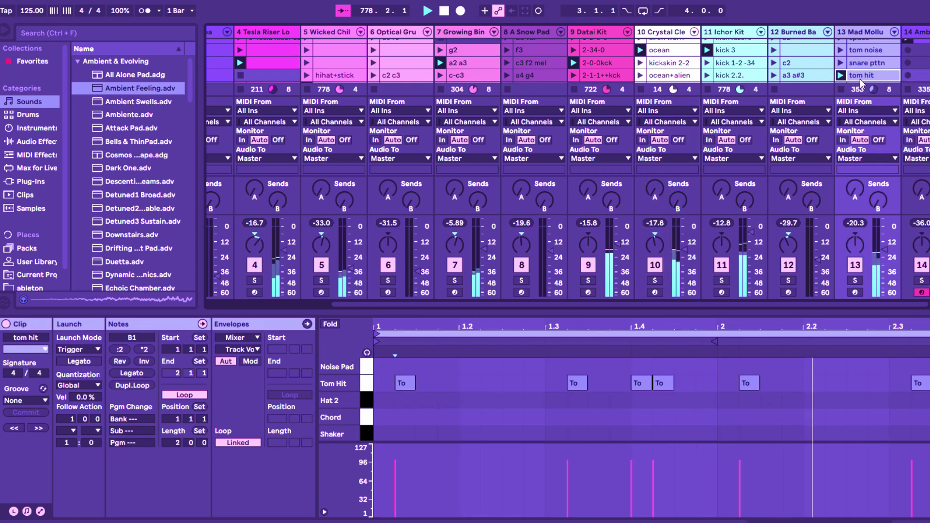
pyautogui.click(855, 54)
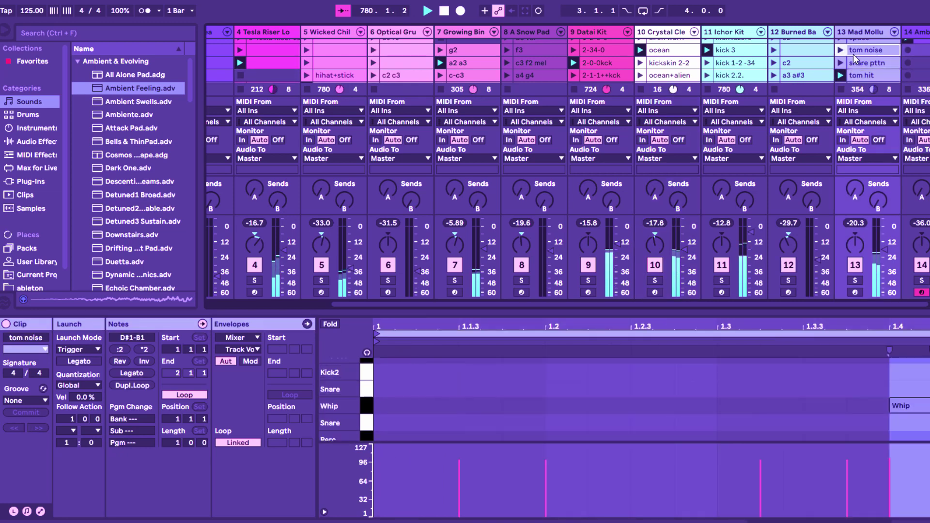
pyautogui.click(841, 62)
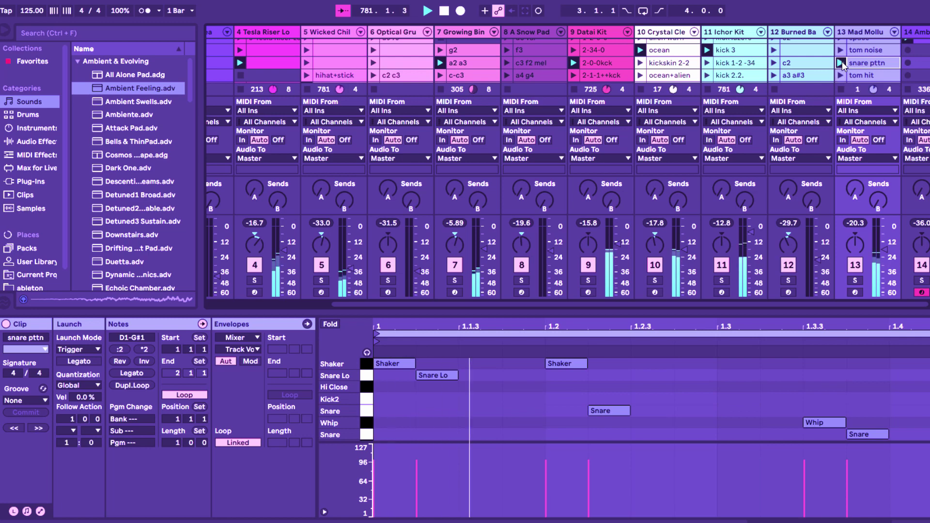
pyautogui.scroll(1, 843, 63)
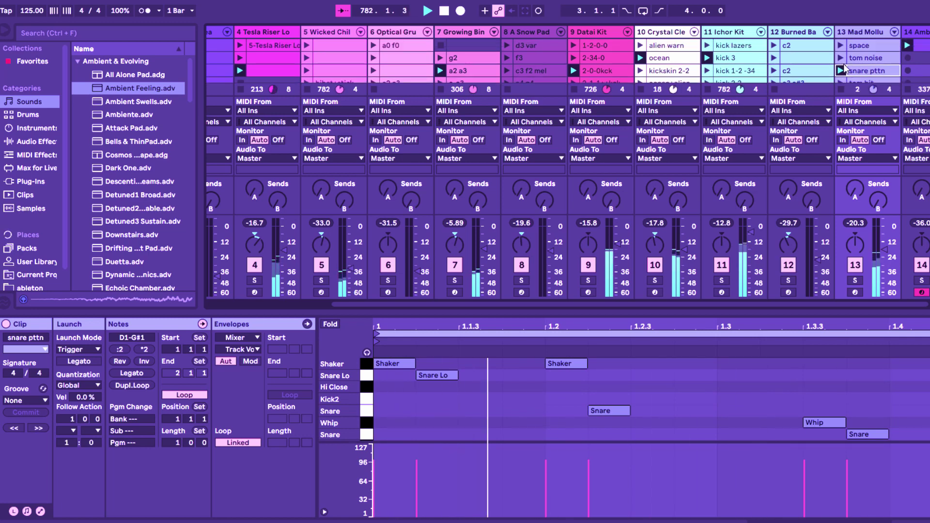
# Set the sample volume of the Ambient Feeling instrument on track 14 to 1.2 dB.
pyautogui.click(918, 45)
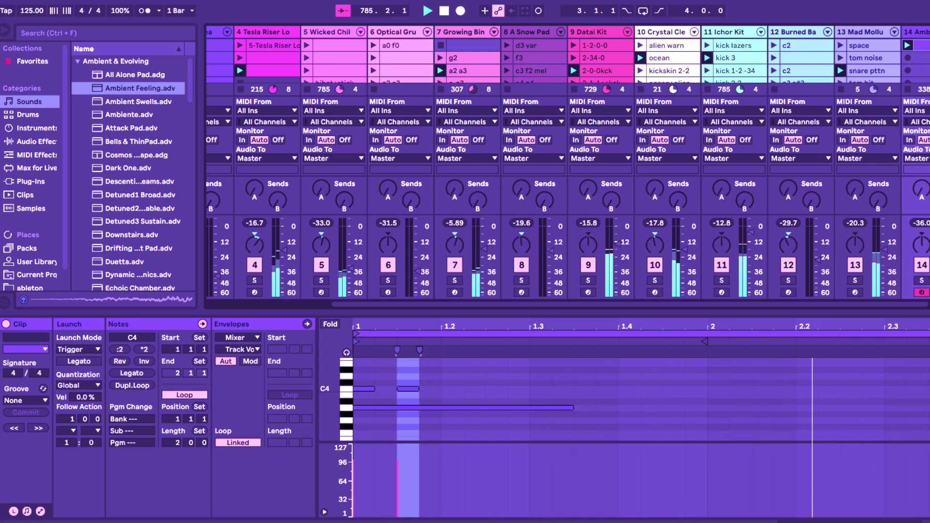
pyautogui.hotkey('shift', 'Tab')
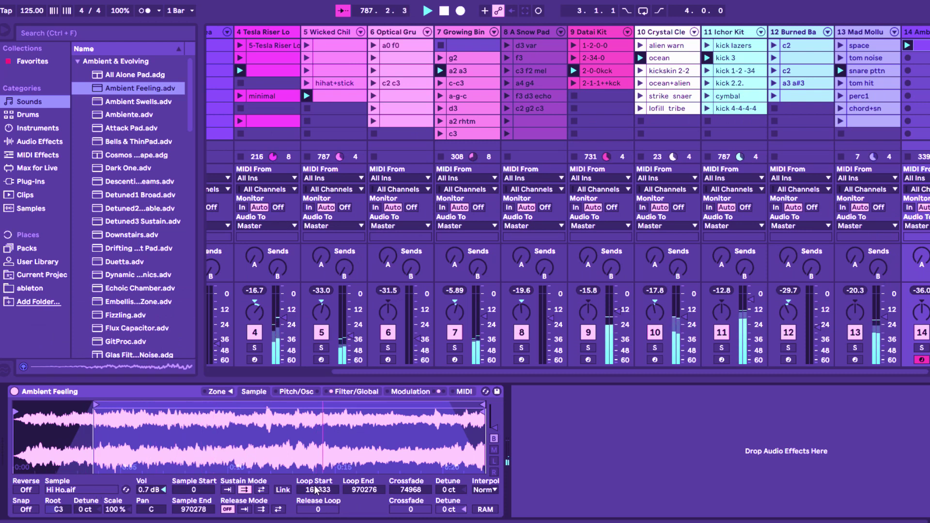
pyautogui.click(152, 492)
pyautogui.press('Delete')
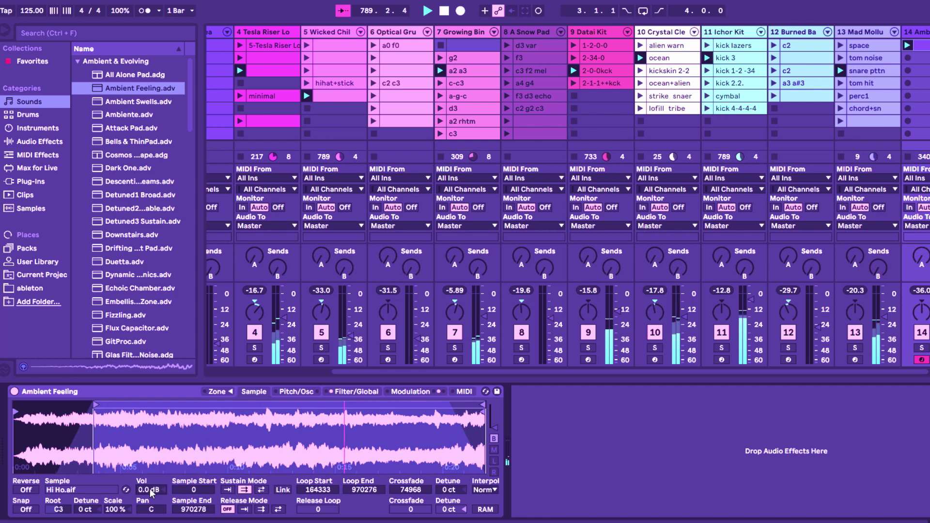
pyautogui.moveTo(152, 493); pyautogui.dragTo(152, 486)
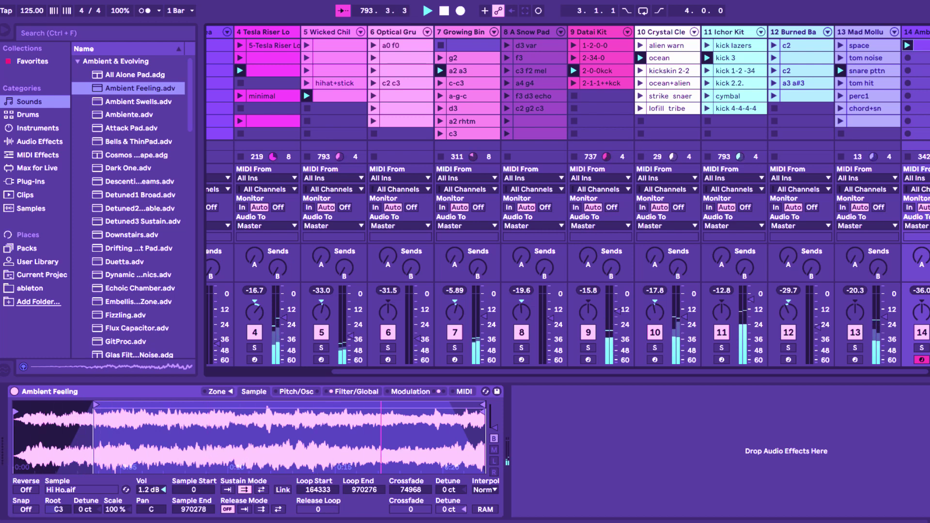
# Audition the chord+sn and perc1 clips alternately on the Mad Mollusc Kit track and inspect the chord+sn notes.
pyautogui.click(842, 109)
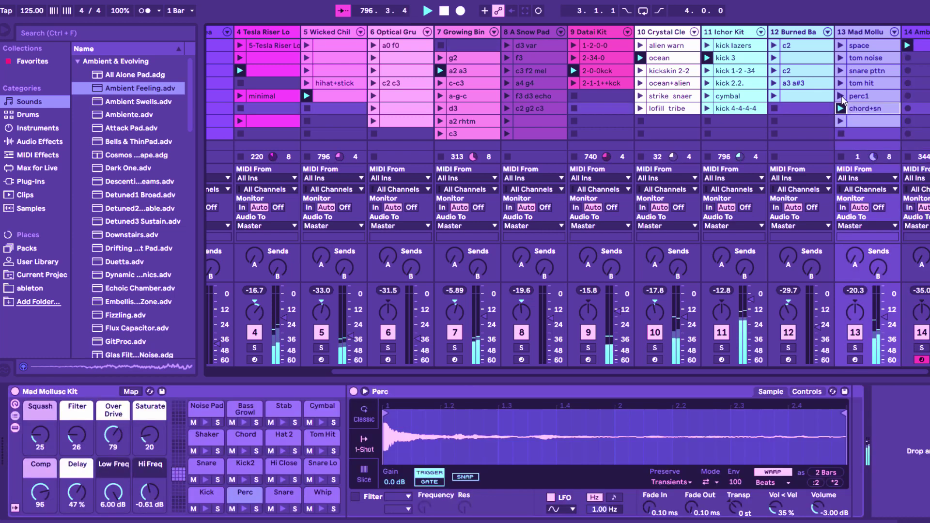
pyautogui.click(841, 96)
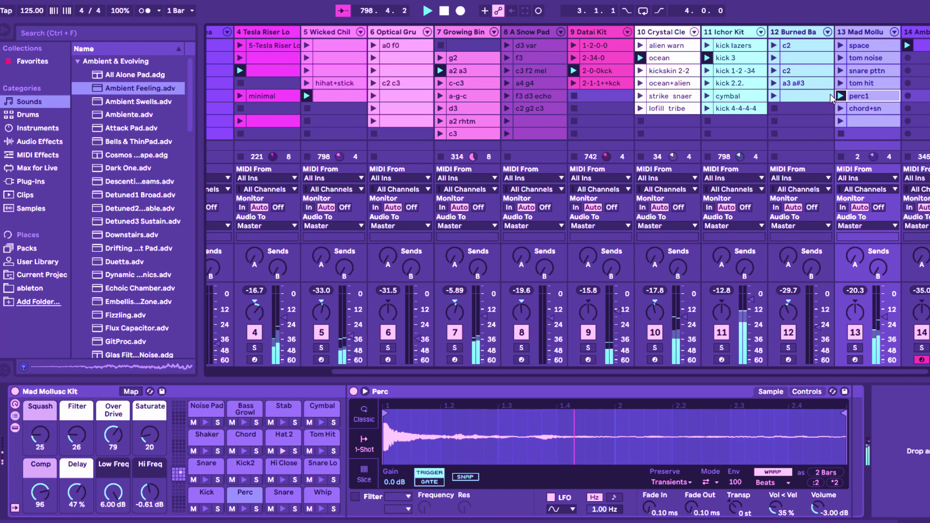
pyautogui.doubleClick(853, 110)
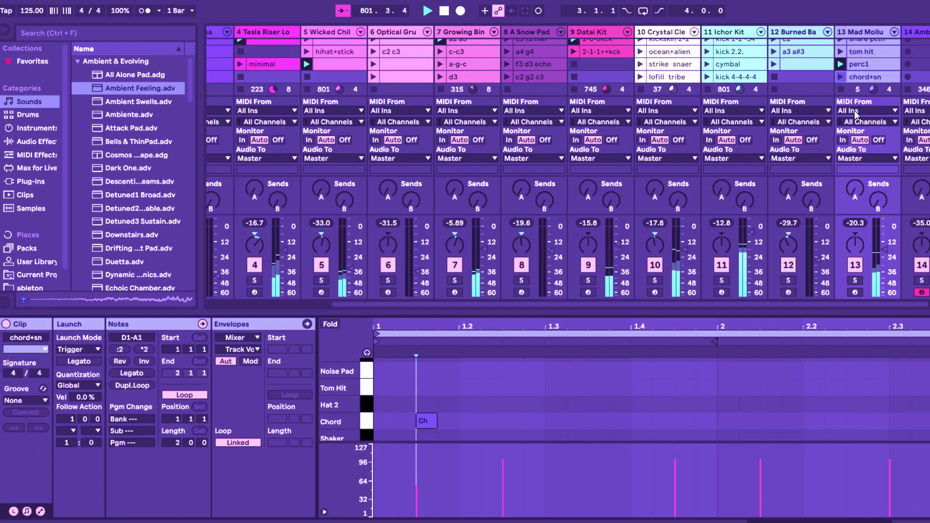
pyautogui.click(840, 77)
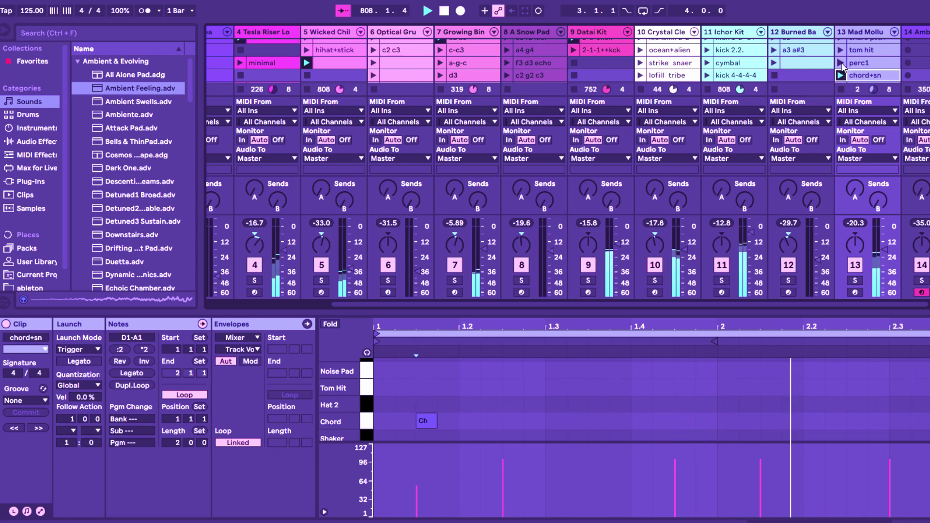
pyautogui.click(840, 66)
# Review the tom noise clip, try out the space clip, and stop playback on the Mad Mollusc Kit track.
pyautogui.scroll(3, 844, 67)
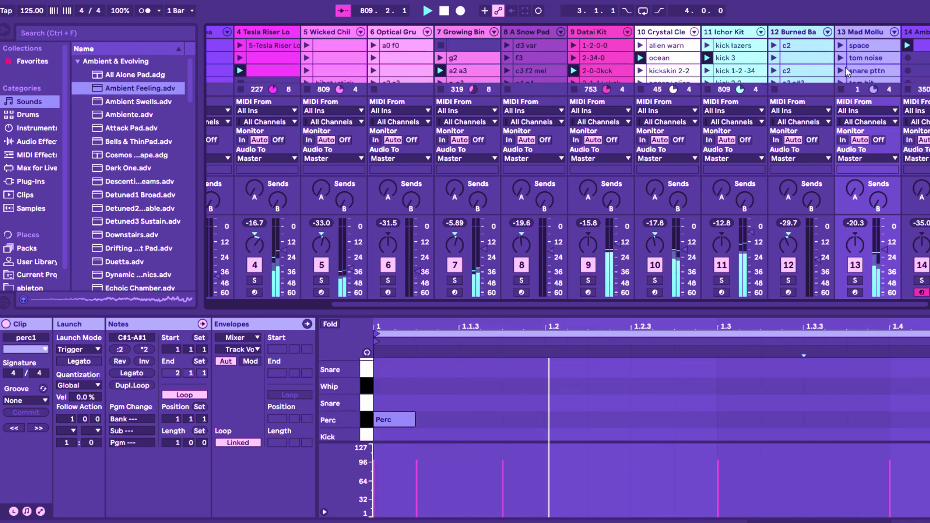
pyautogui.click(860, 60)
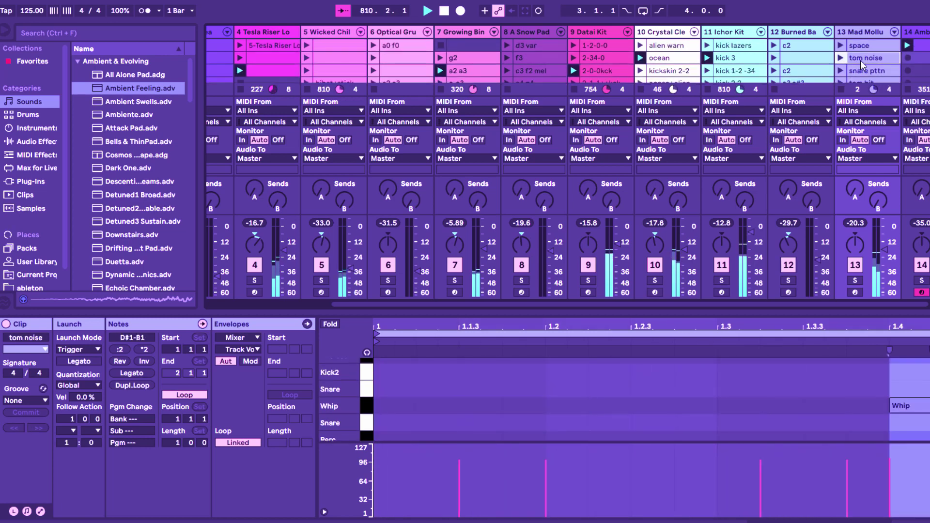
pyautogui.click(854, 47)
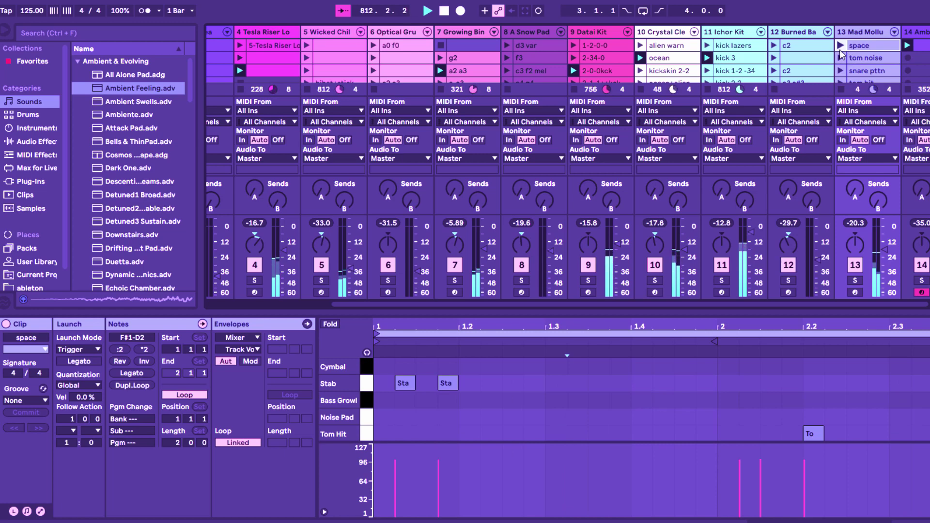
pyautogui.click(840, 45)
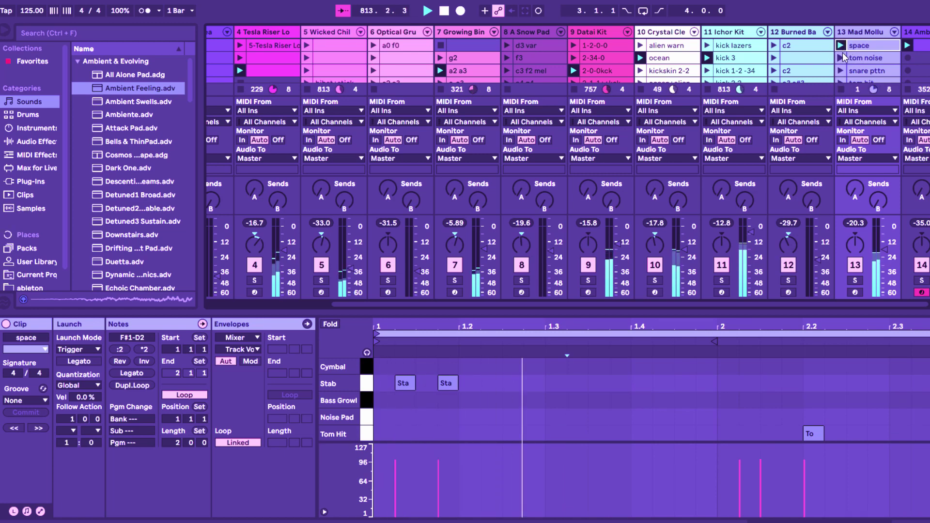
pyautogui.click(841, 89)
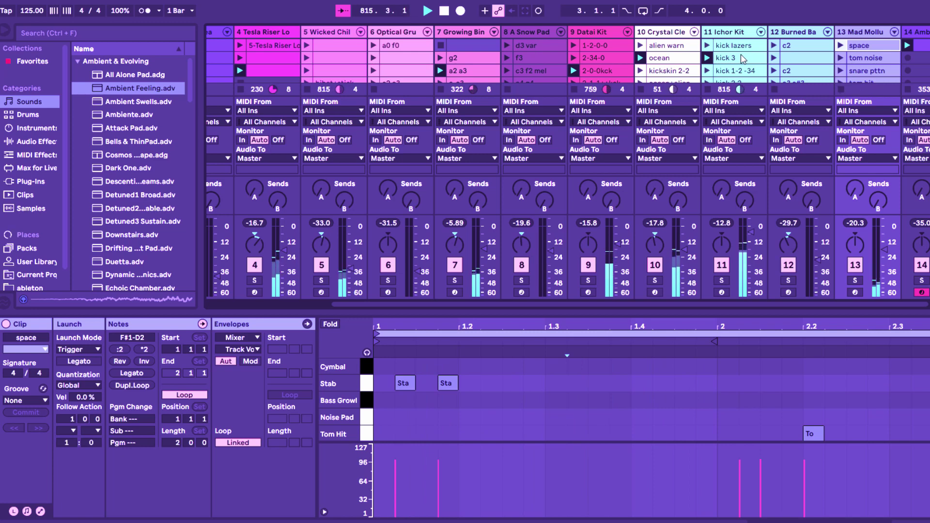
# Check the unnamed clip below c2 g2 c3 on the A Snow Pad track, and open and launch that track's f3 clip.
pyautogui.scroll(-3, 525, 60)
pyautogui.click(525, 64)
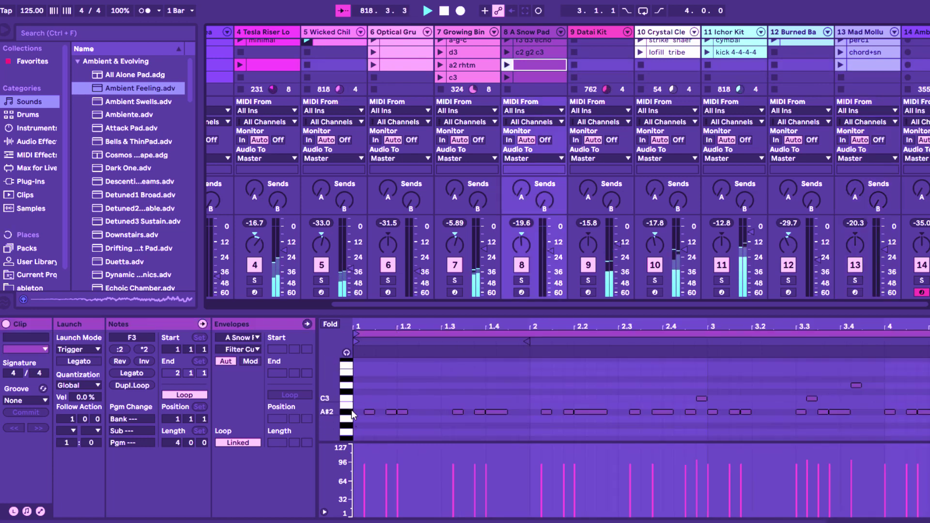
pyautogui.scroll(-5, 530, 73)
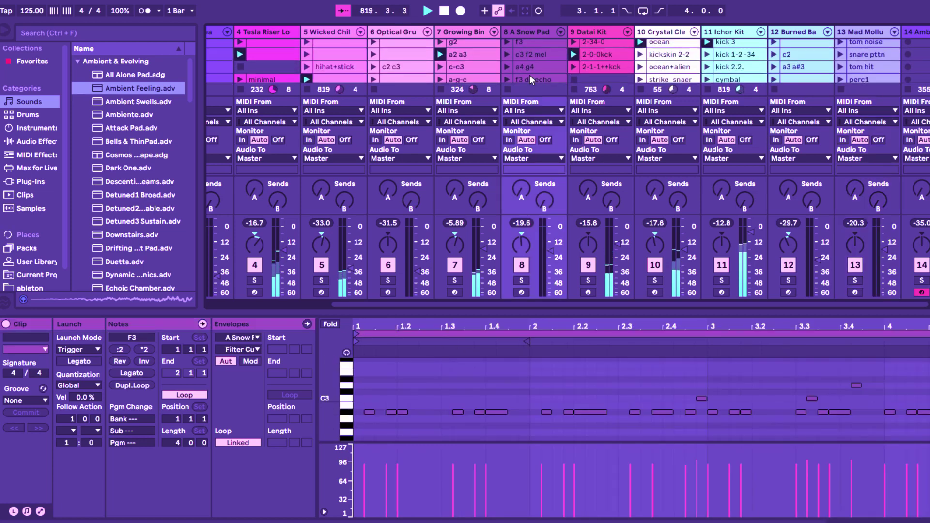
pyautogui.click(528, 56)
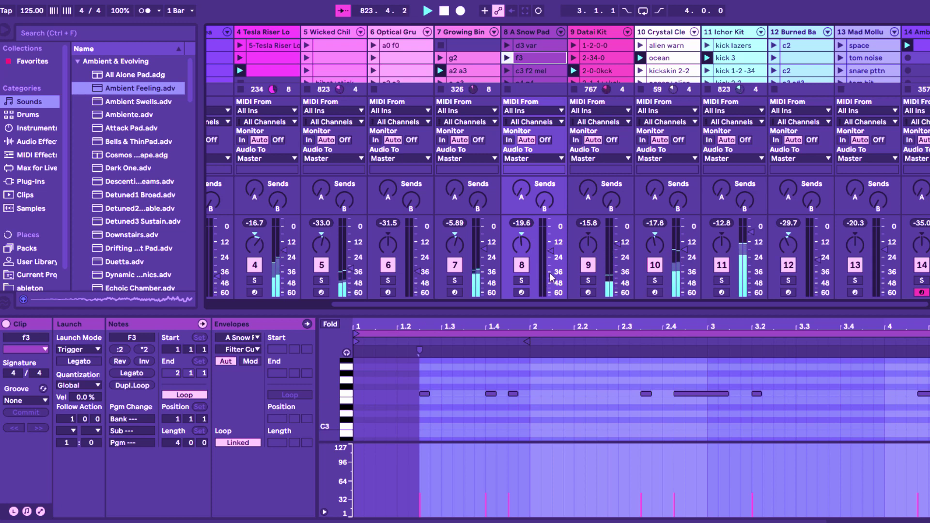
pyautogui.click(506, 57)
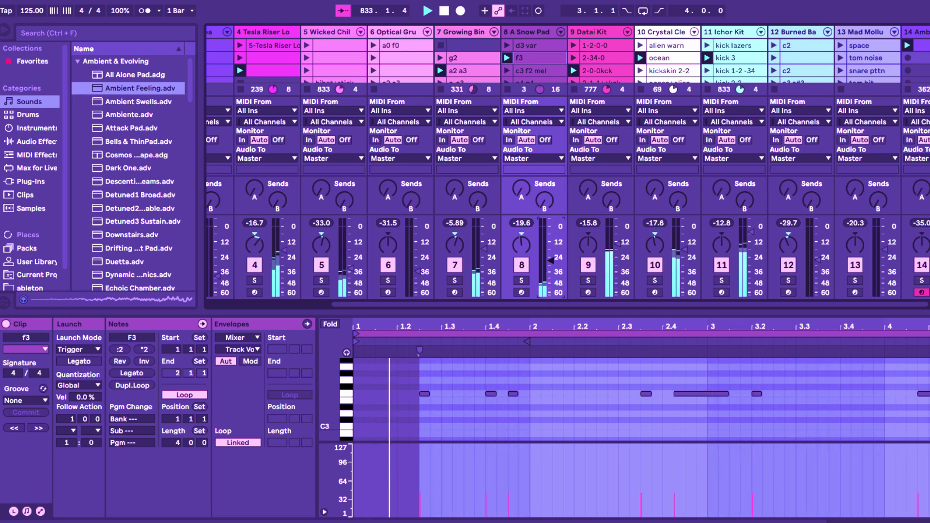
# Show the Ambient Feeling instrument on track 14.
pyautogui.click(918, 33)
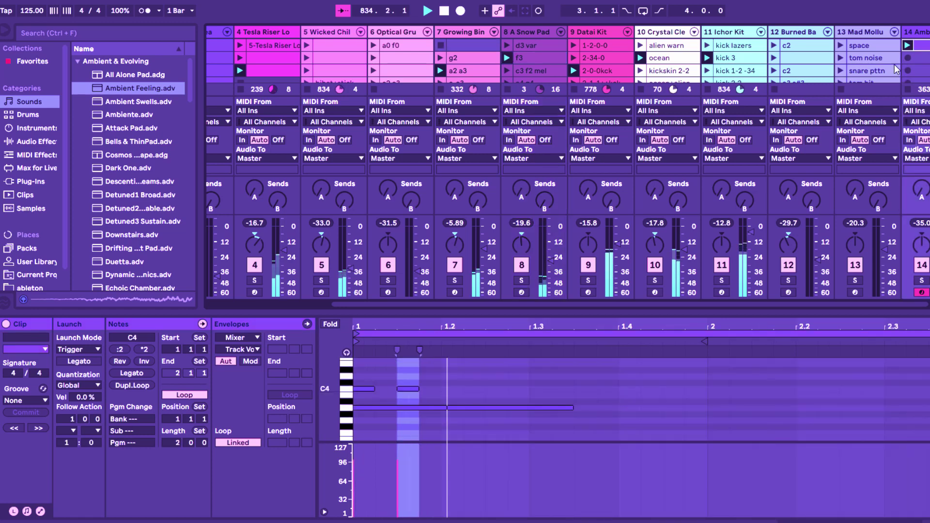
pyautogui.doubleClick(919, 33)
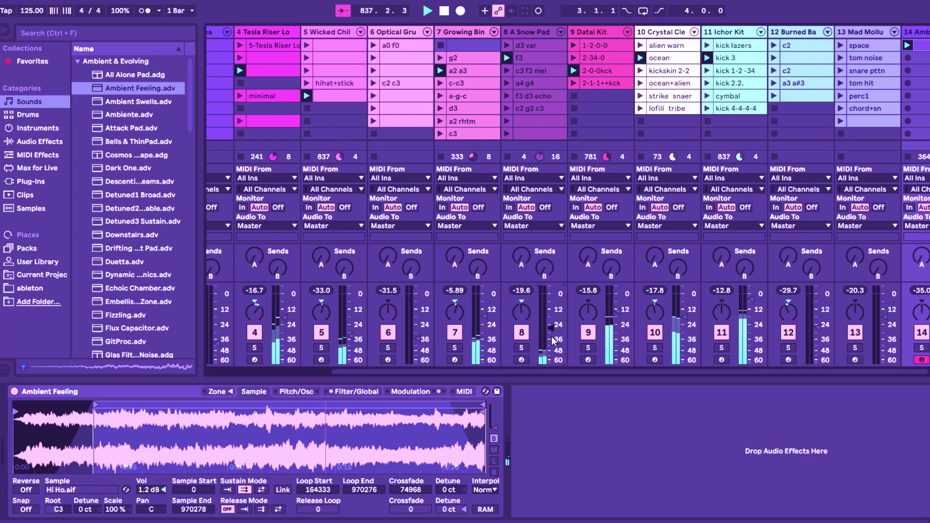
# Try out a release mode for the Ambient Feeling sample and switch release mode back off.
pyautogui.press('Tab')
pyautogui.press('Tab')
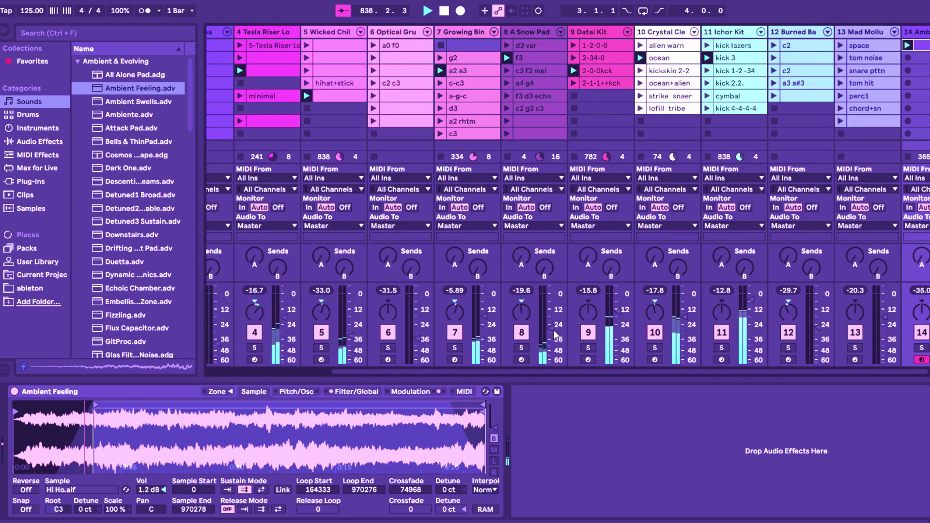
pyautogui.click(244, 510)
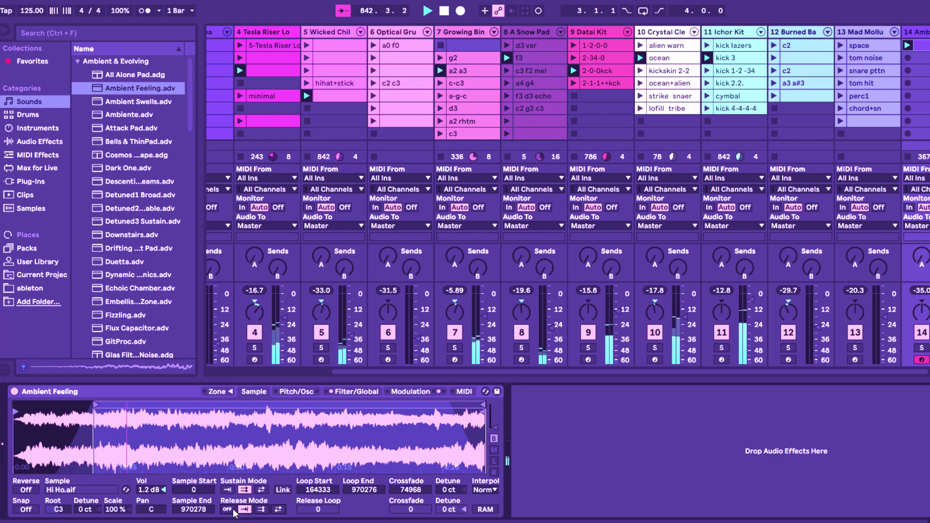
pyautogui.click(229, 509)
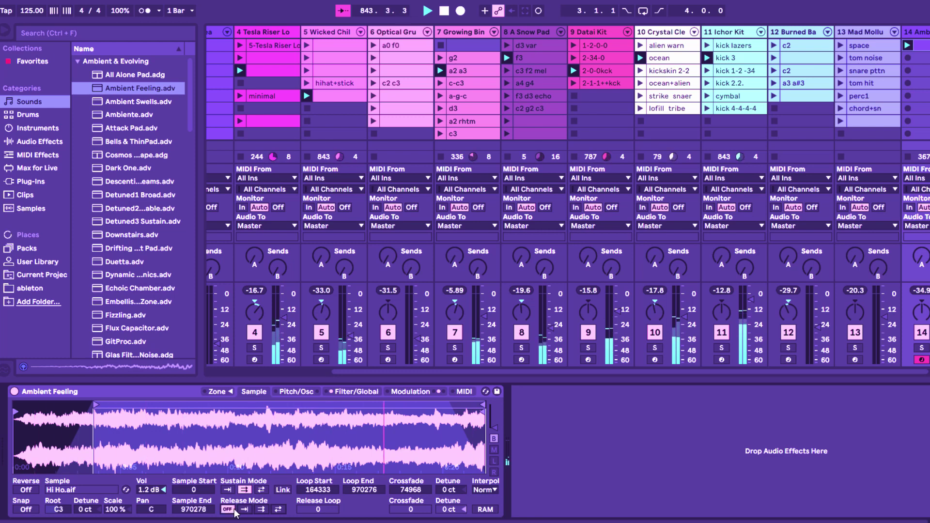
# Stop playback on the A Snow Pad track and show the playing Tesla Riser Loop clip's instrument.
pyautogui.click(507, 157)
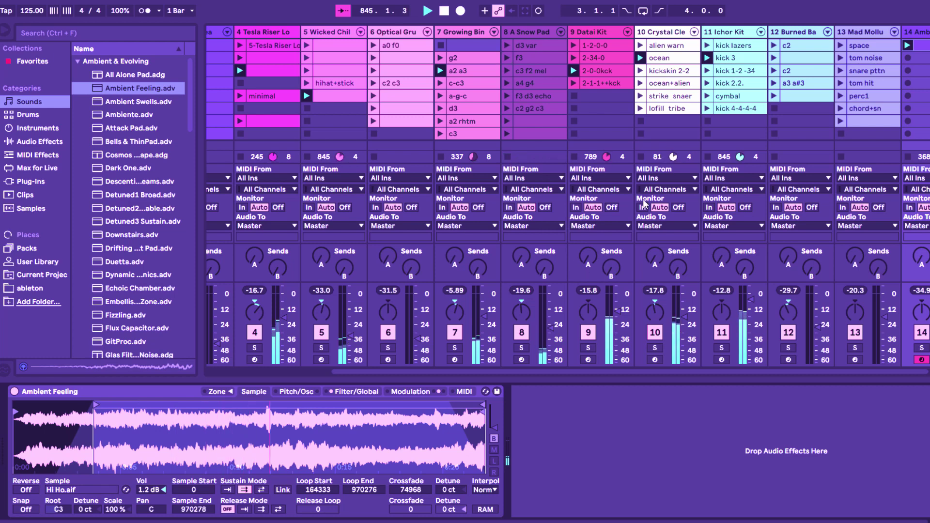
pyautogui.click(260, 68)
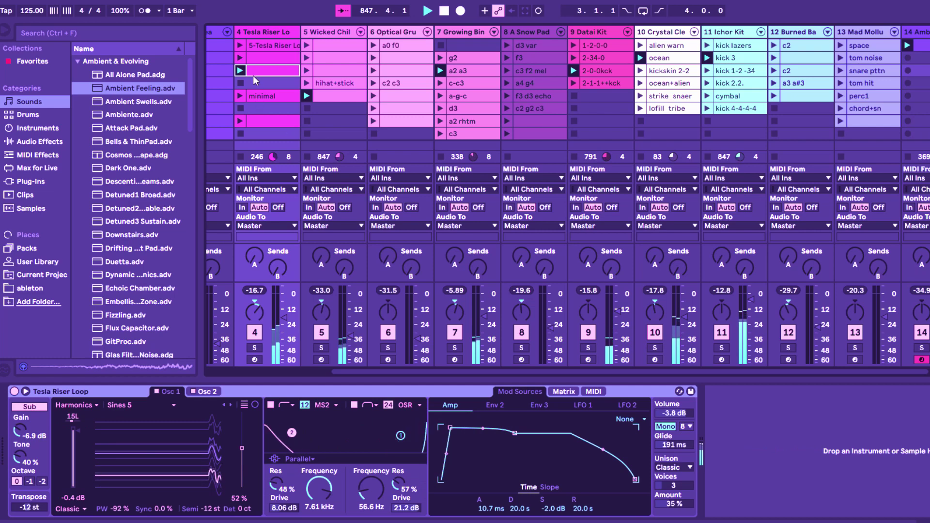
pyautogui.click(290, 372)
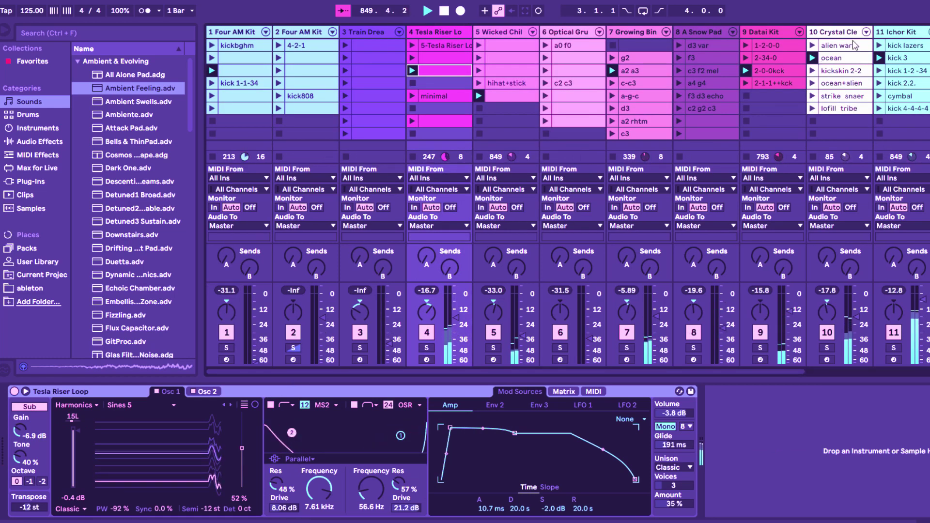
# Open the lofill tribe clip on the Crystal Clear Kit track to inspect its notes.
pyautogui.click(882, 372)
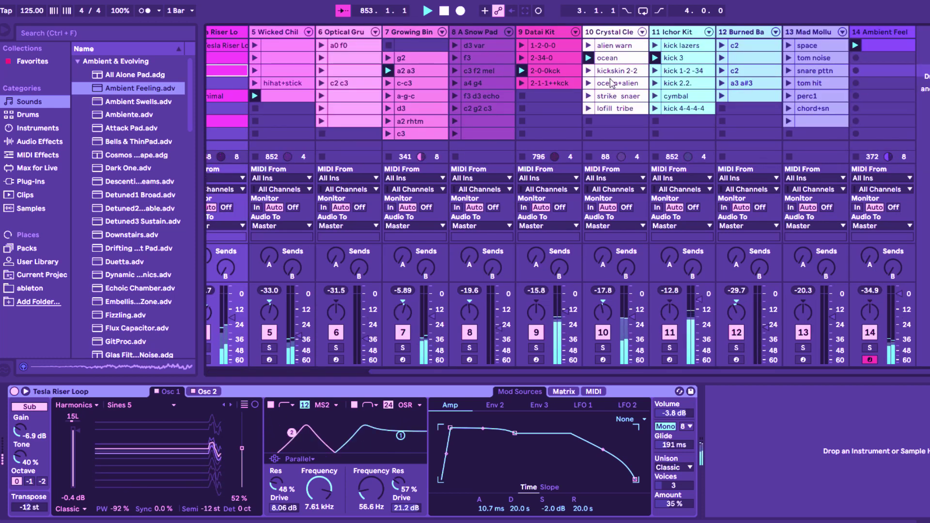
pyautogui.click(606, 109)
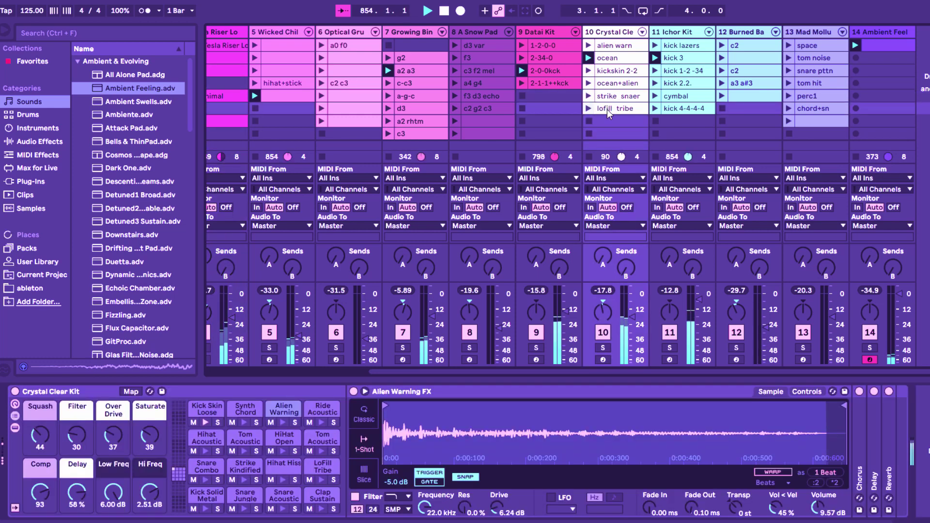
pyautogui.doubleClick(606, 109)
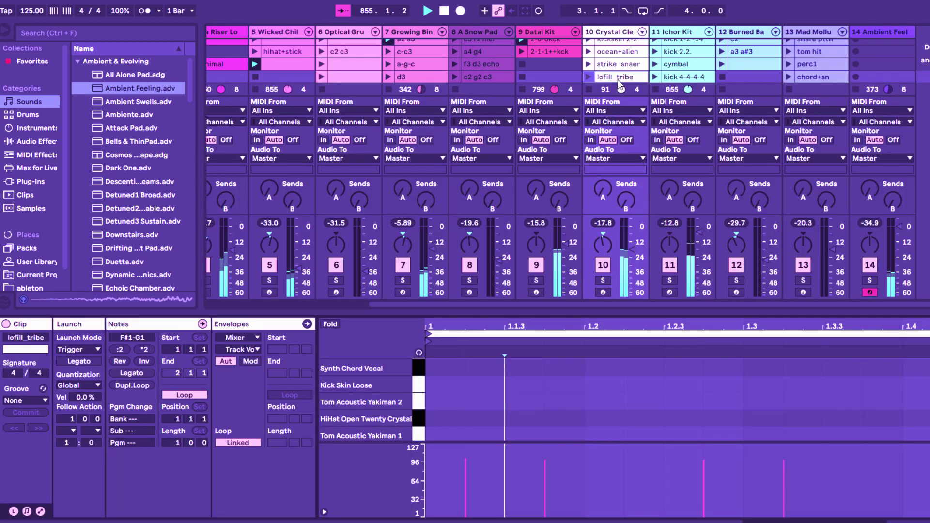
# Delete the Ride Acoustic Ocean note from the Crystal Clear Kit track's ocean clip.
pyautogui.scroll(2, 610, 62)
pyautogui.click(602, 58)
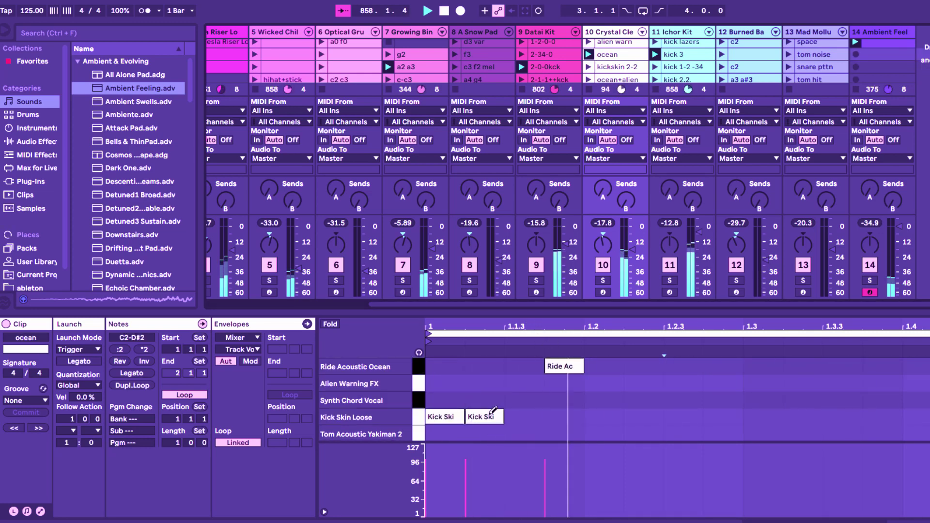
pyautogui.click(565, 366)
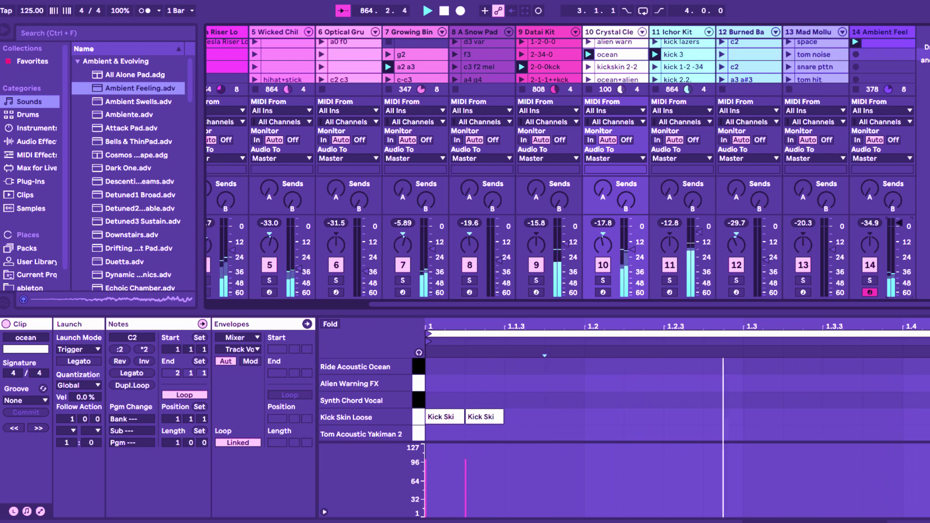
# Show the Ambient Feeling instrument, check its pitch and oscillator settings, and open its zone editor with the sample view.
pyautogui.click(879, 42)
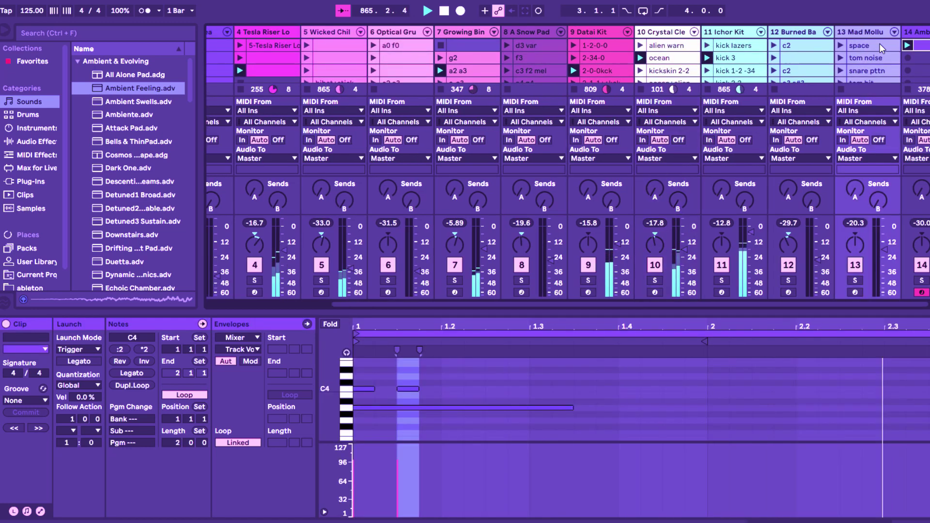
pyautogui.click(876, 188)
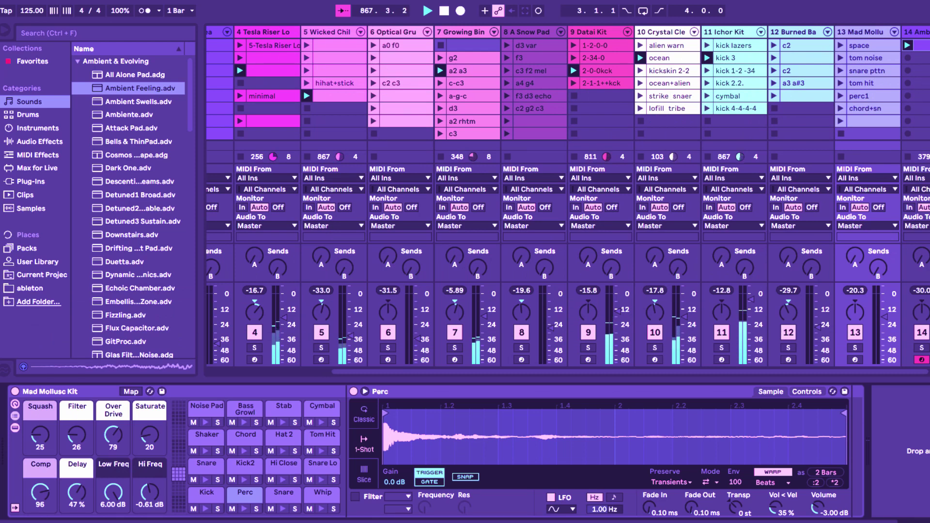
pyautogui.press('Right')
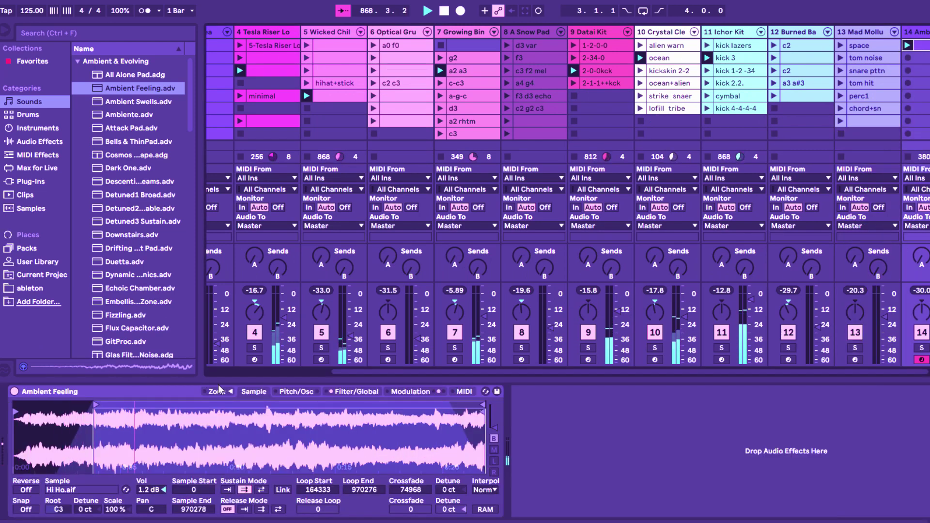
pyautogui.click(305, 392)
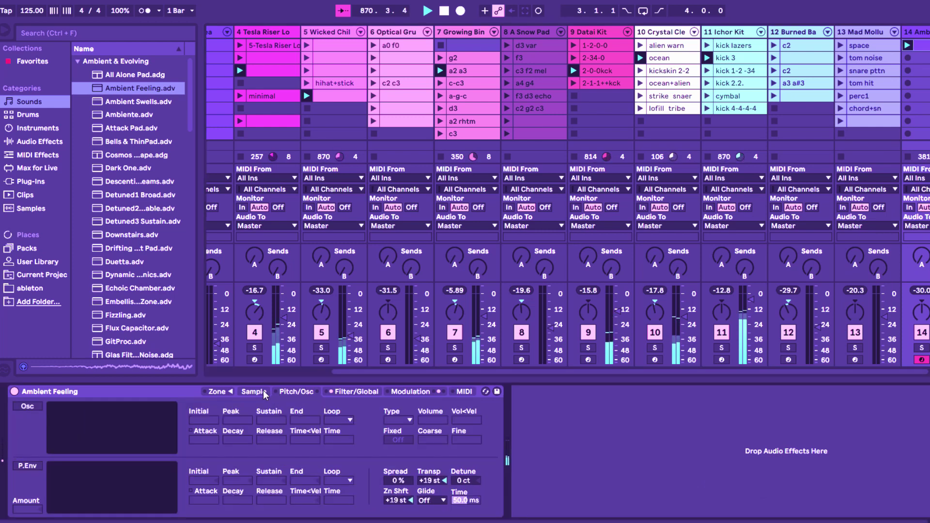
pyautogui.click(231, 391)
pyautogui.click(249, 393)
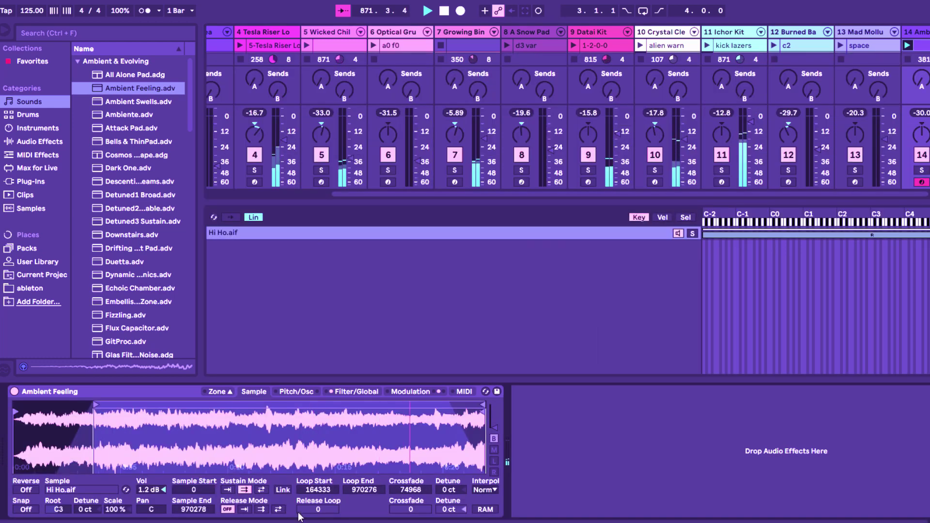
# Enable the Ambient Feeling sample's release mode and set the sample volume to 4.5 dB.
pyautogui.click(244, 509)
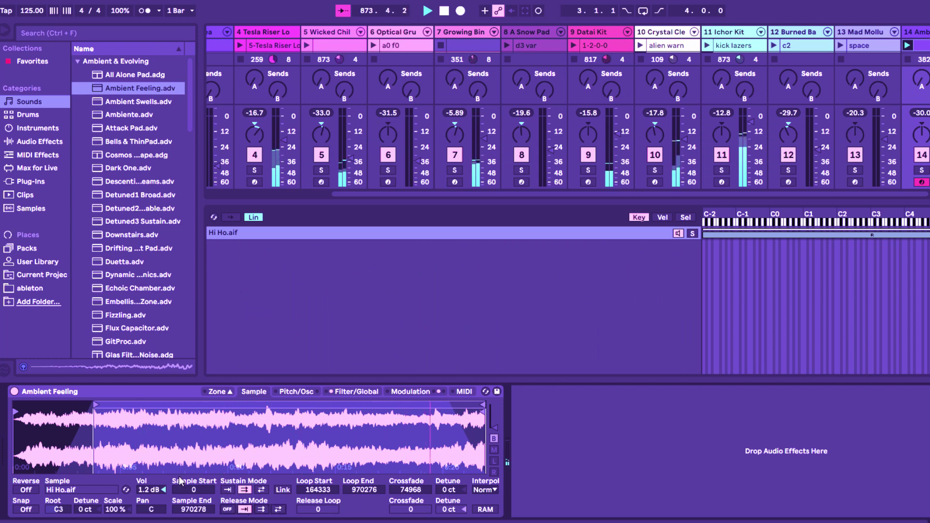
pyautogui.moveTo(149, 490); pyautogui.dragTo(151, 484)
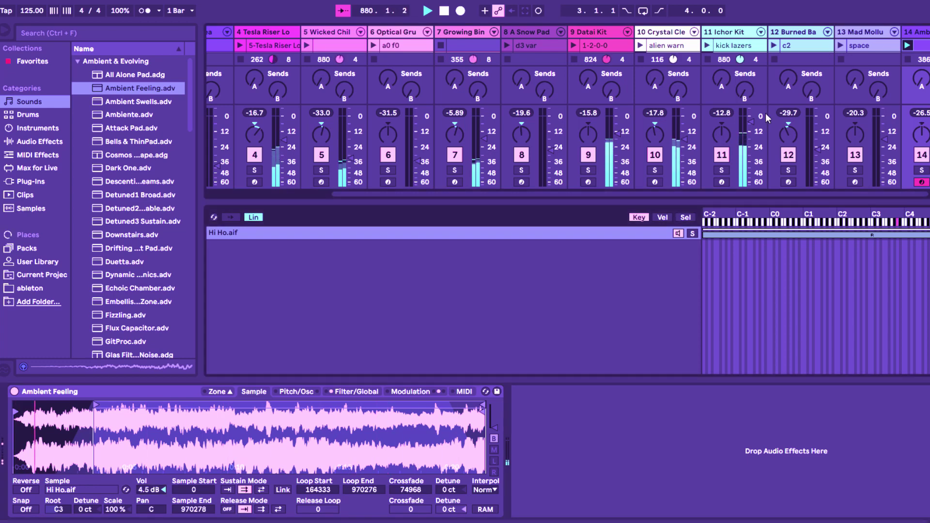
pyautogui.press('Tab')
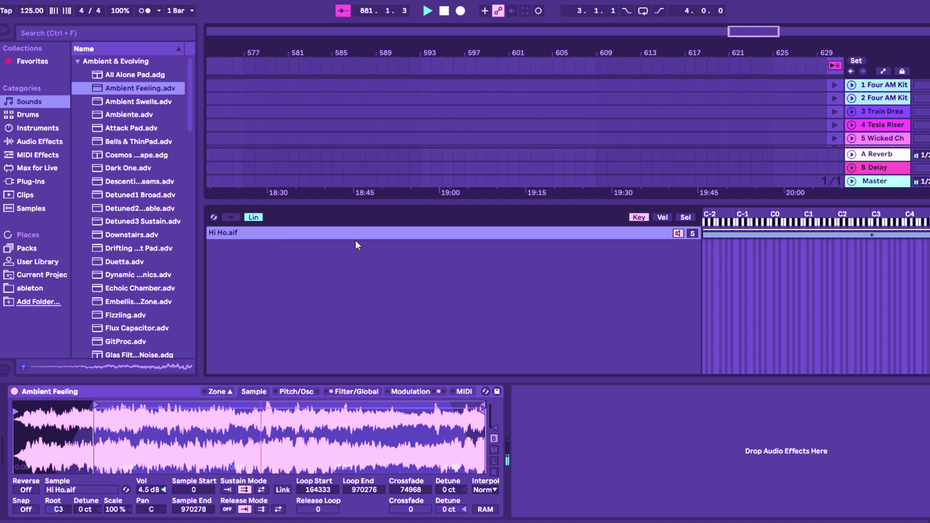
pyautogui.press('Tab')
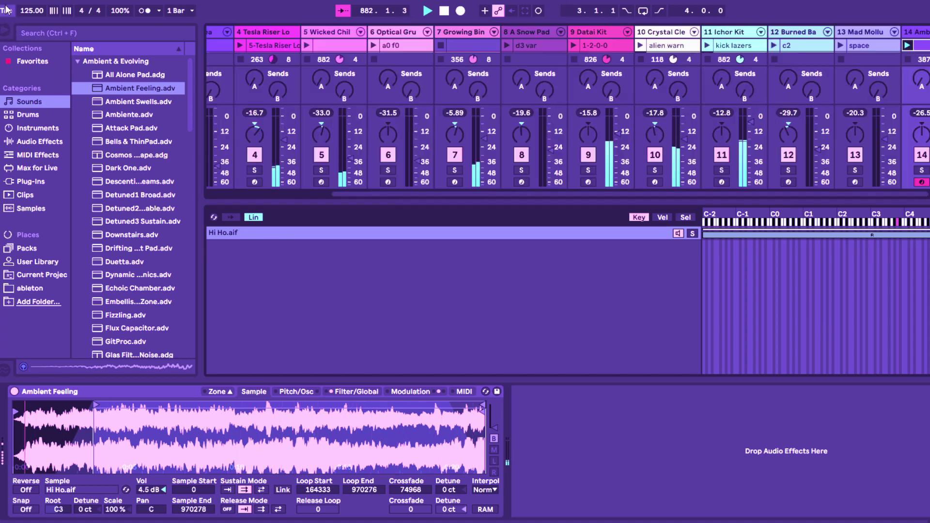
# Unfold the first Four AM Kit track to show the mixer channels of its drum pads.
pyautogui.click(307, 195)
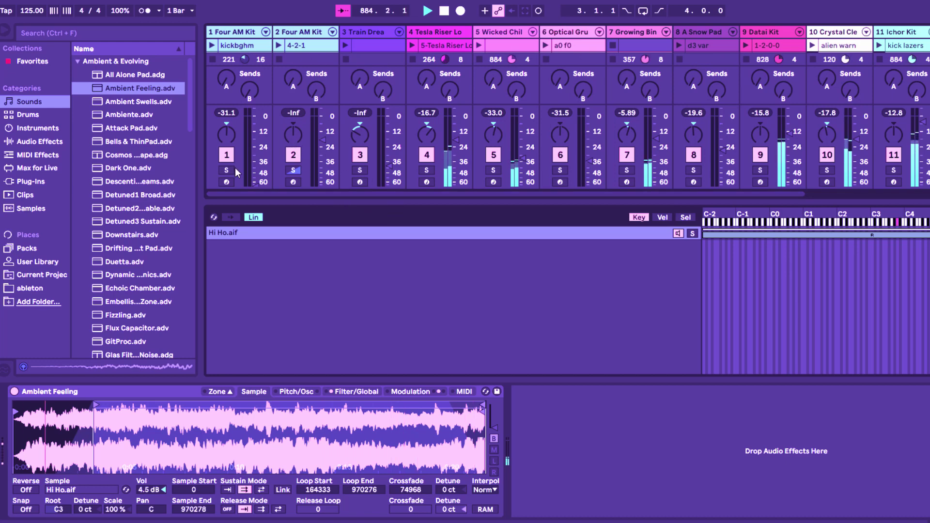
pyautogui.click(265, 31)
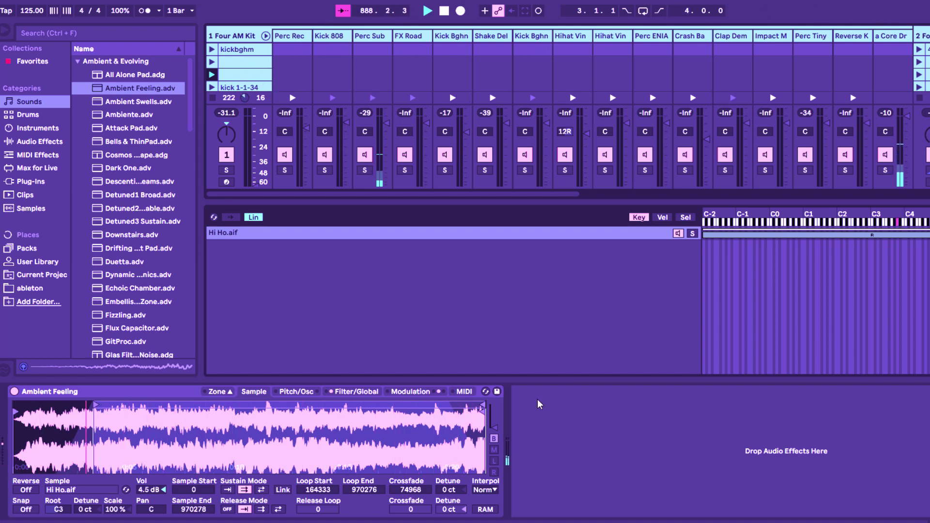
pyautogui.press('Tab')
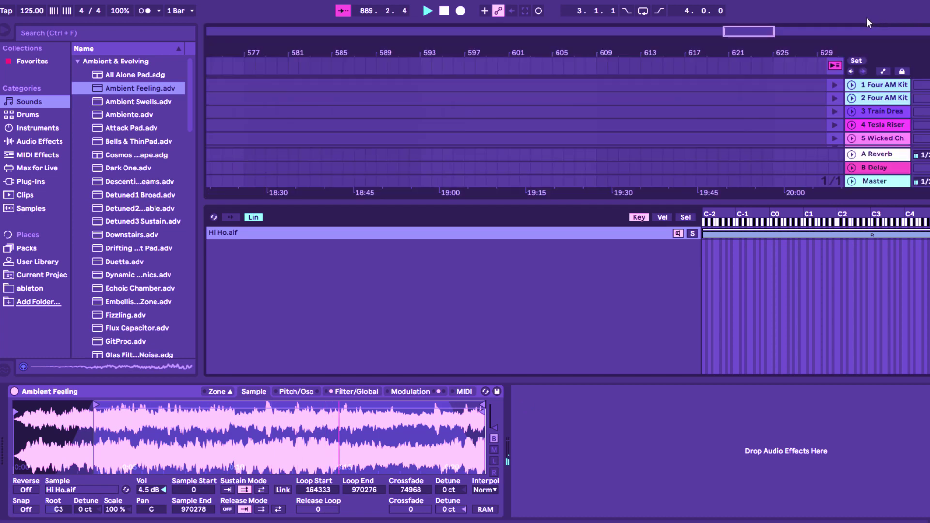
pyautogui.press('Tab')
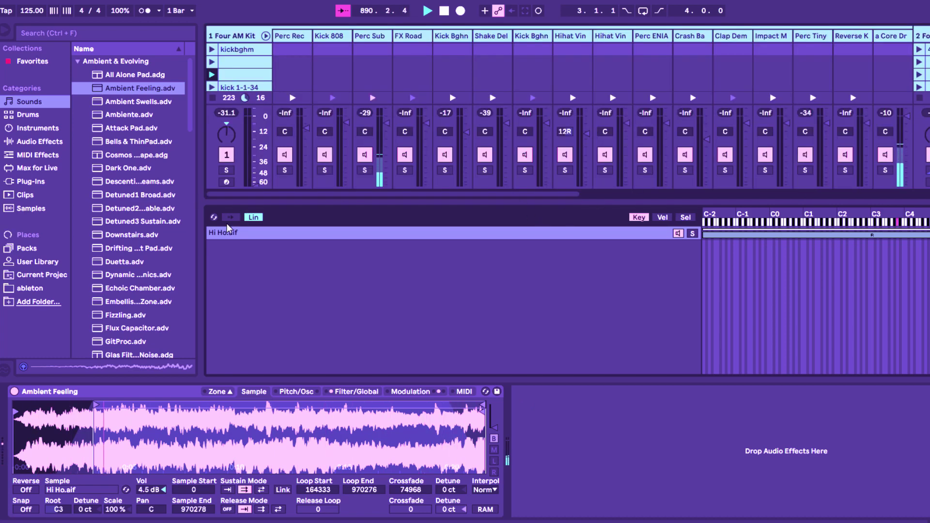
pyautogui.press('Tab')
pyautogui.press('Tab')
# Launch the unnamed clip directly below kickbghm on the first Four AM Kit track and fold its drum pad channels away.
pyautogui.click(220, 77)
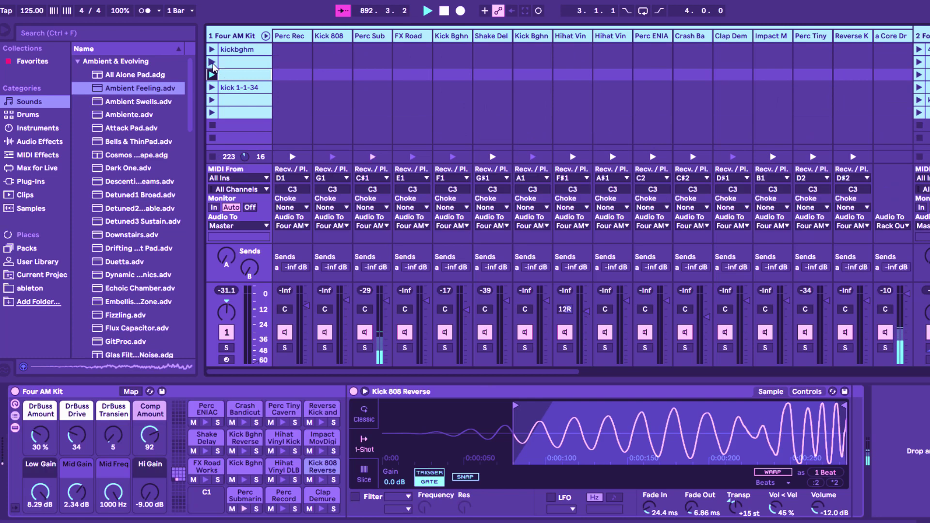
pyautogui.click(212, 62)
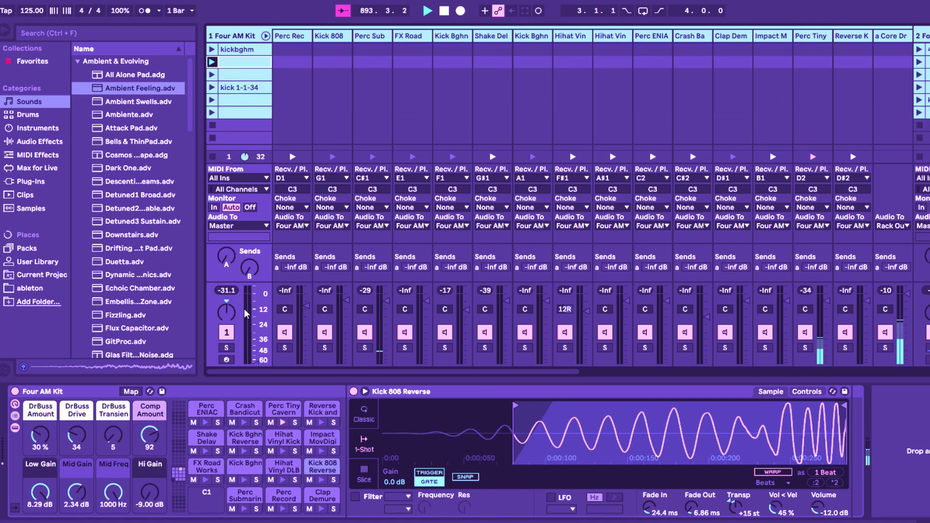
pyautogui.click(225, 89)
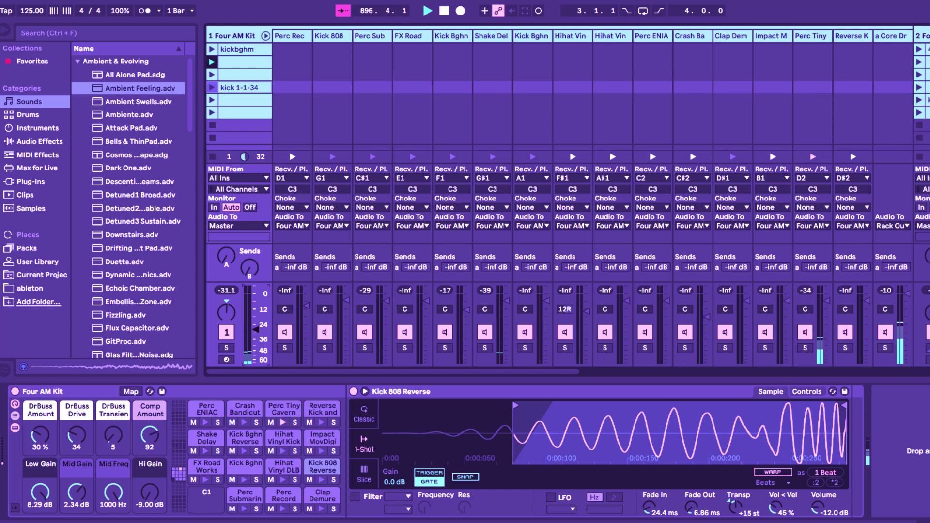
pyautogui.press('Tab')
pyautogui.press('Tab')
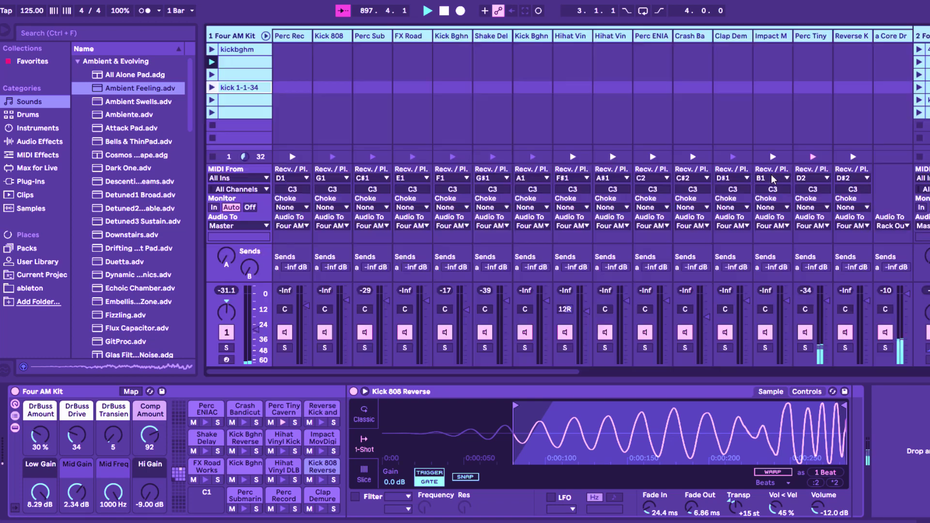
pyautogui.press('Tab')
pyautogui.press('Tab')
pyautogui.click(266, 36)
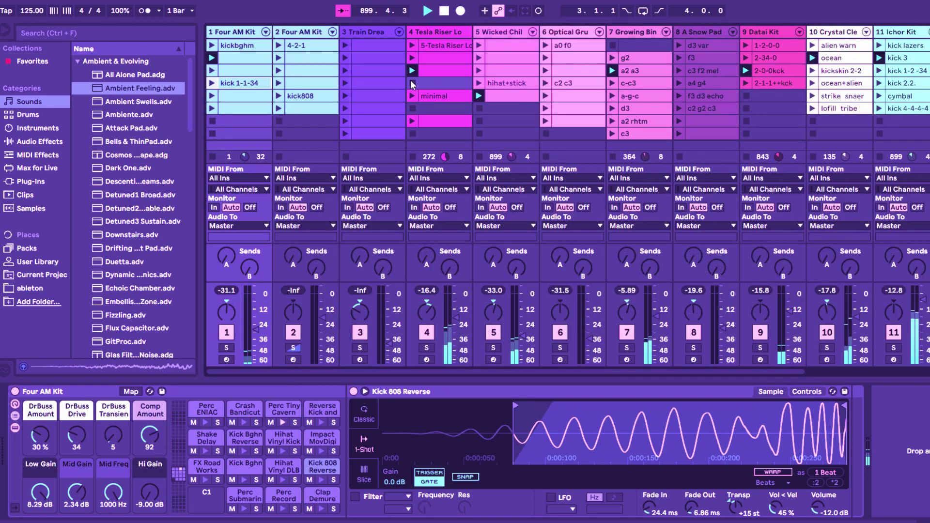
# Inspect the kickskin 2-2 notes on the Crystal Clear Kit track and the c3 f2 mel notes on the A Snow Pad track.
pyautogui.click(845, 71)
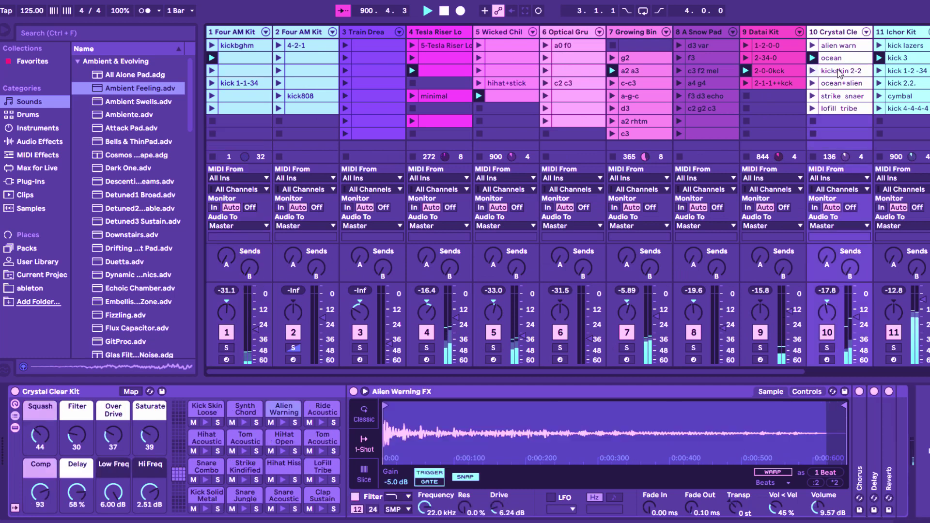
pyautogui.click(826, 71)
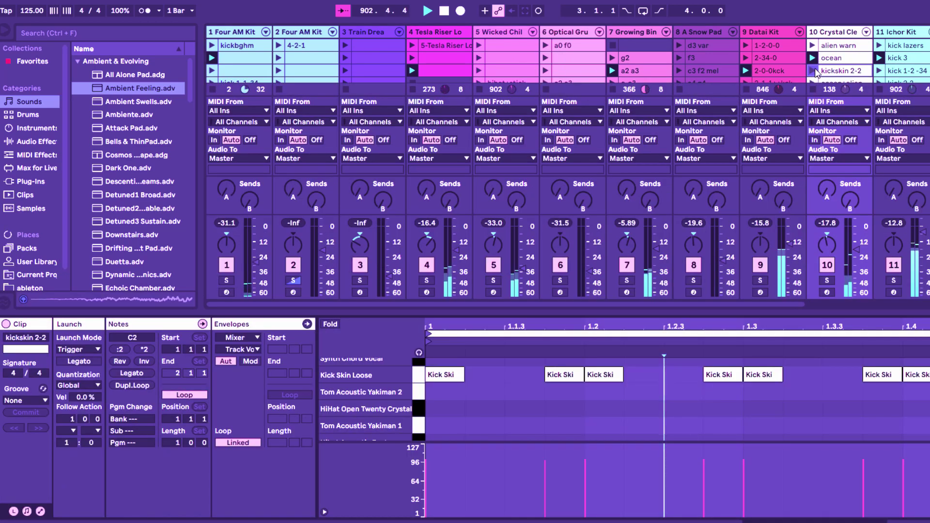
pyautogui.click(775, 72)
pyautogui.click(710, 71)
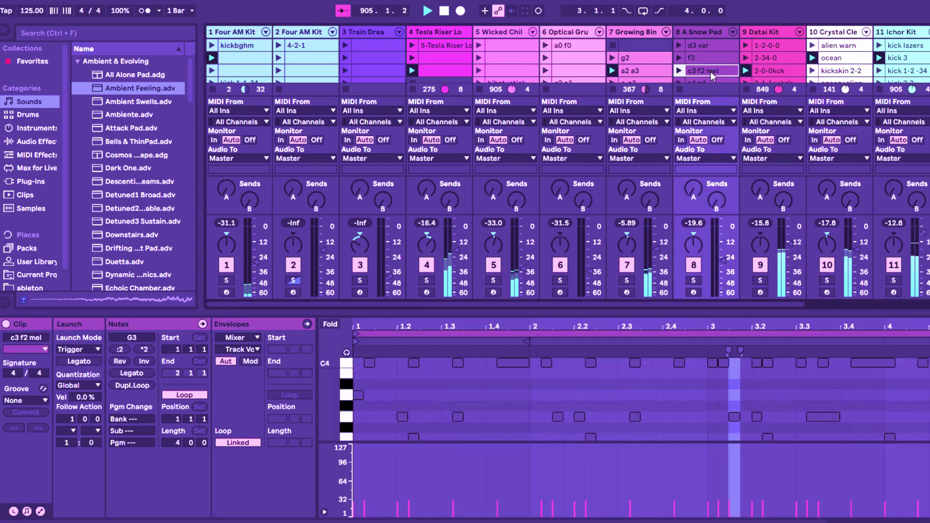
# Open the a2 a3 clip on track 7 and show its track volume envelope.
pyautogui.scroll(-1, 697, 77)
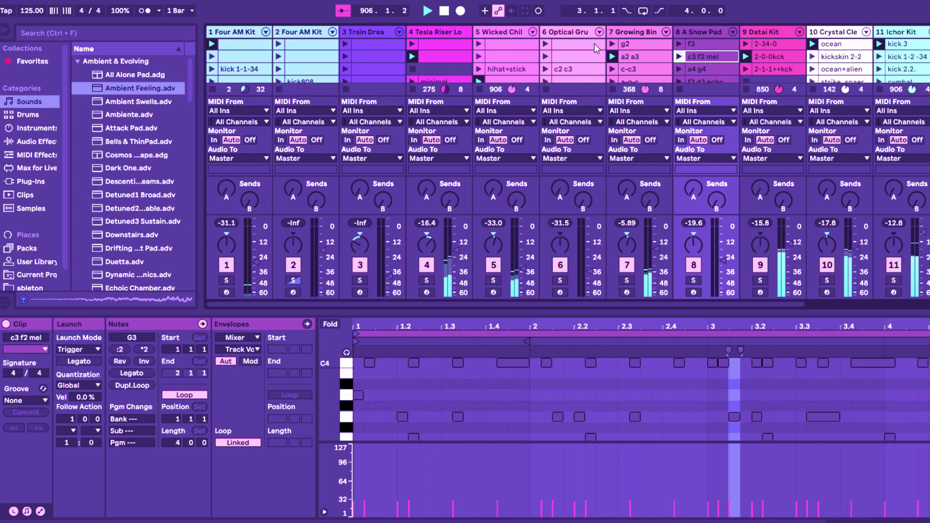
pyautogui.click(624, 57)
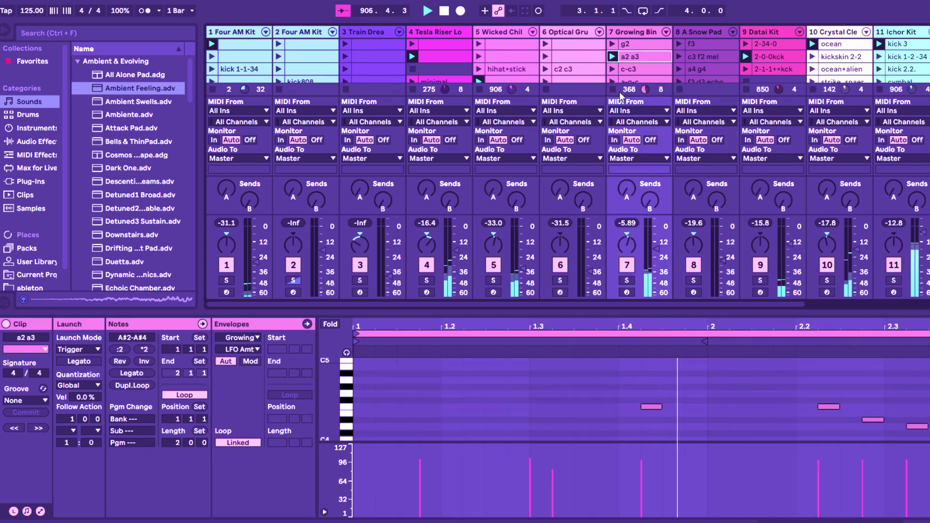
pyautogui.click(658, 251)
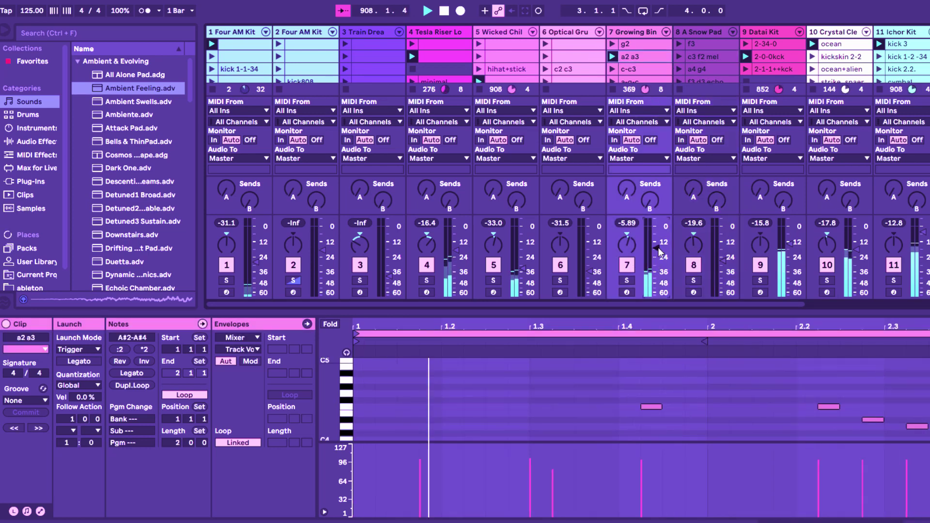
# Launch the kickskin 2-2 clip on the Crystal Clear Kit track and open its notes.
pyautogui.hotkey('shift', 'Tab')
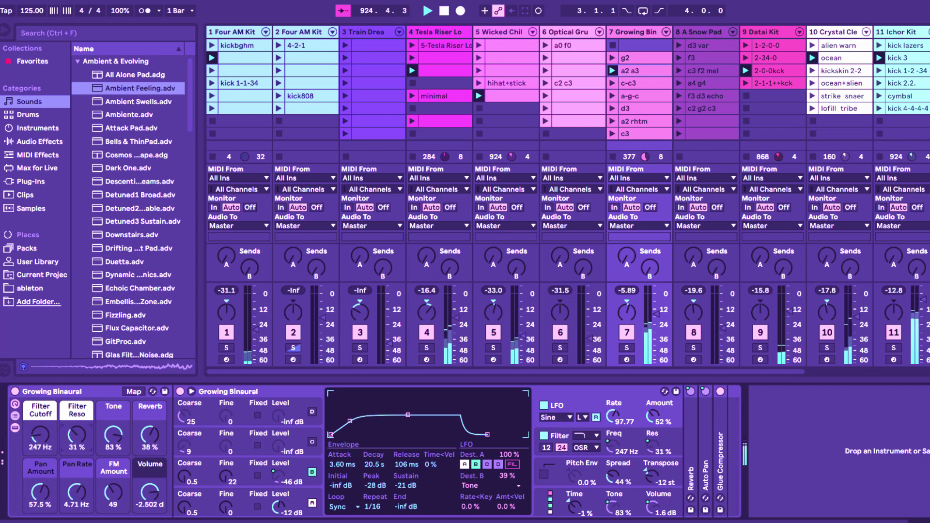
pyautogui.click(812, 71)
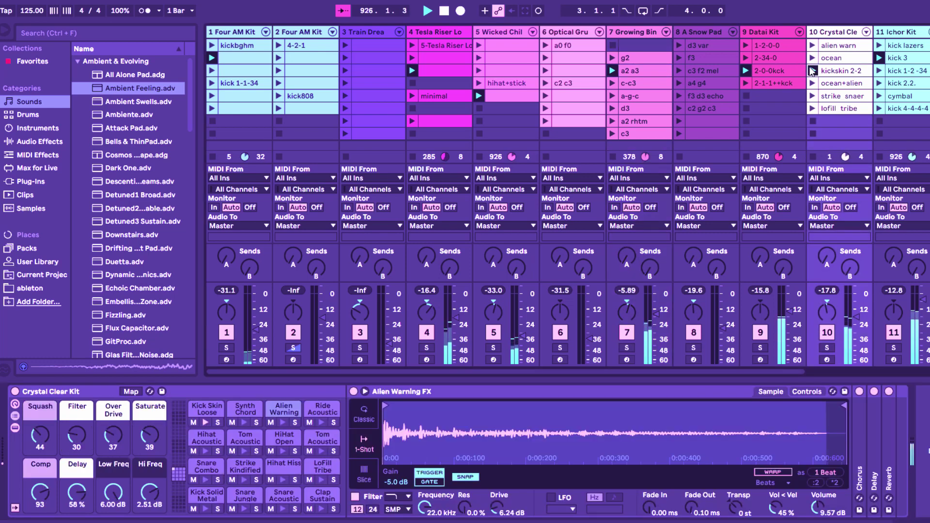
pyautogui.click(834, 72)
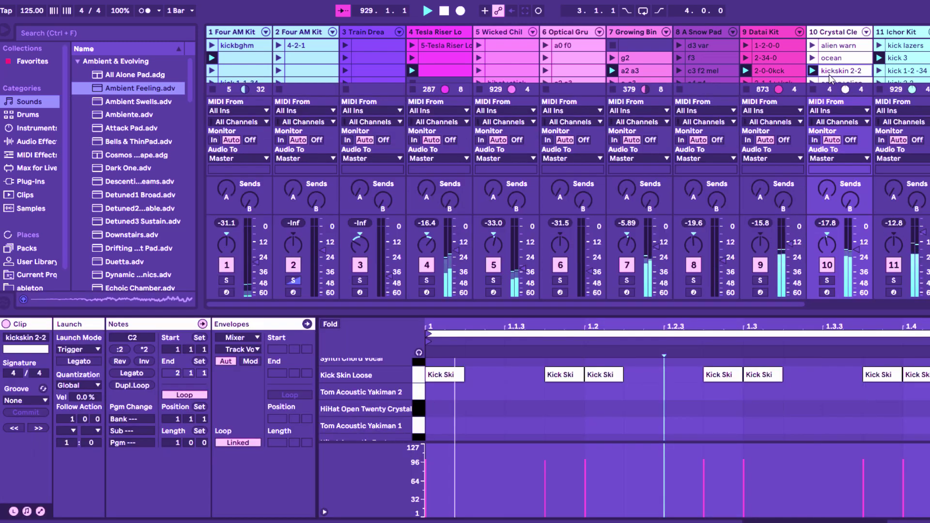
# Audition the 2-1-1++kck clip on the Datai Kit track and switch back to the 2-0-0kck clip.
pyautogui.click(780, 72)
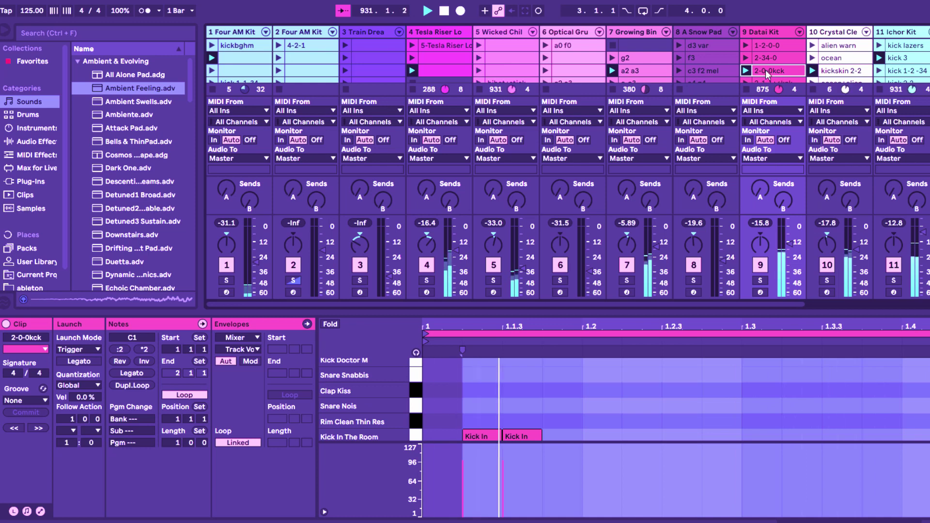
pyautogui.scroll(-1, 760, 63)
pyautogui.click(762, 69)
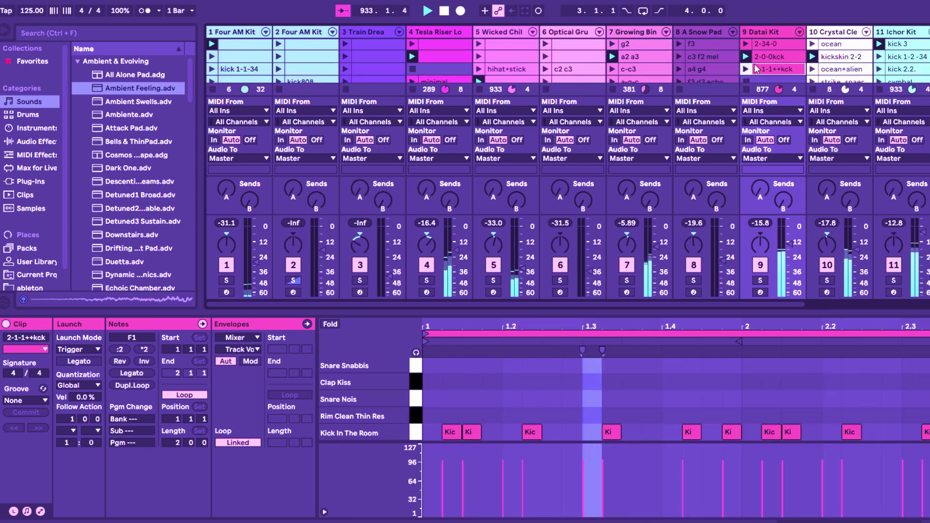
pyautogui.click(749, 68)
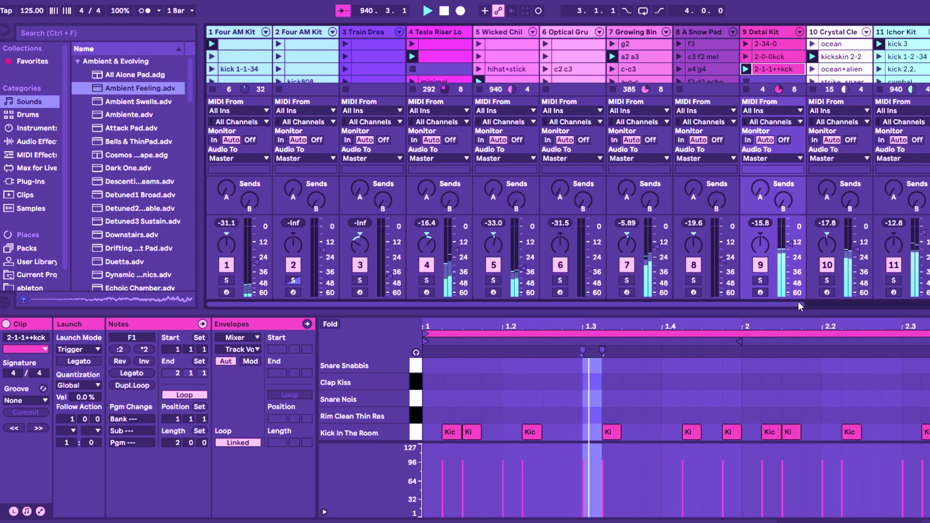
pyautogui.moveTo(797, 302); pyautogui.dragTo(836, 304)
pyautogui.click(690, 56)
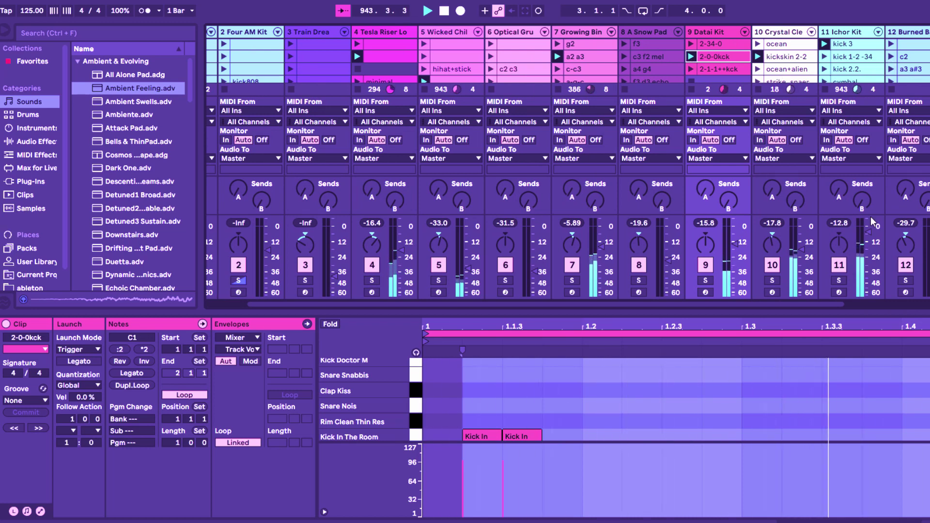
# Open the playing clip on the Ambient Feeling track and delete all of its notes.
pyautogui.click(871, 304)
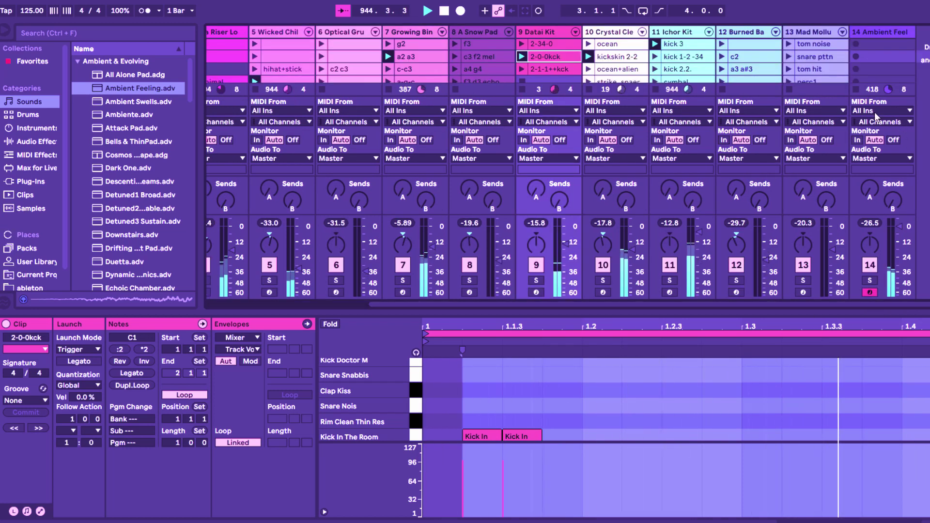
pyautogui.scroll(1, 858, 65)
pyautogui.click(873, 42)
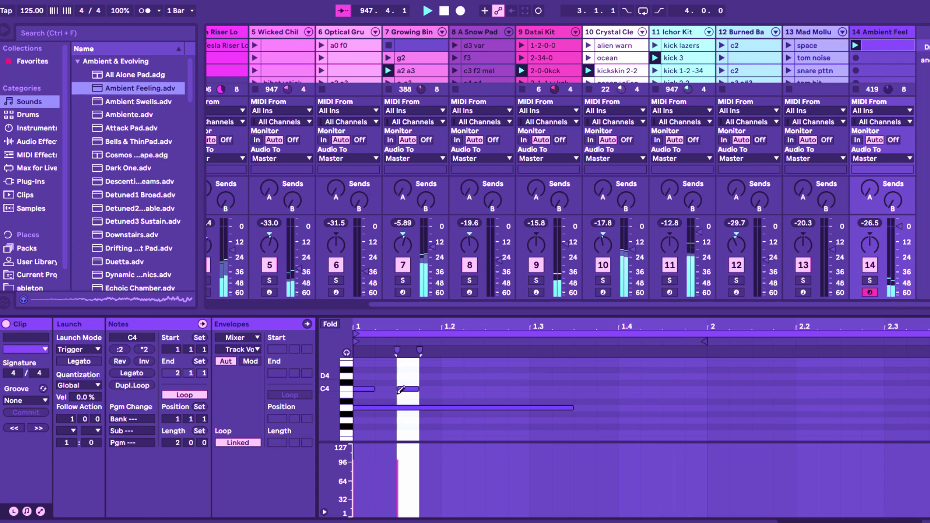
pyautogui.click(374, 408)
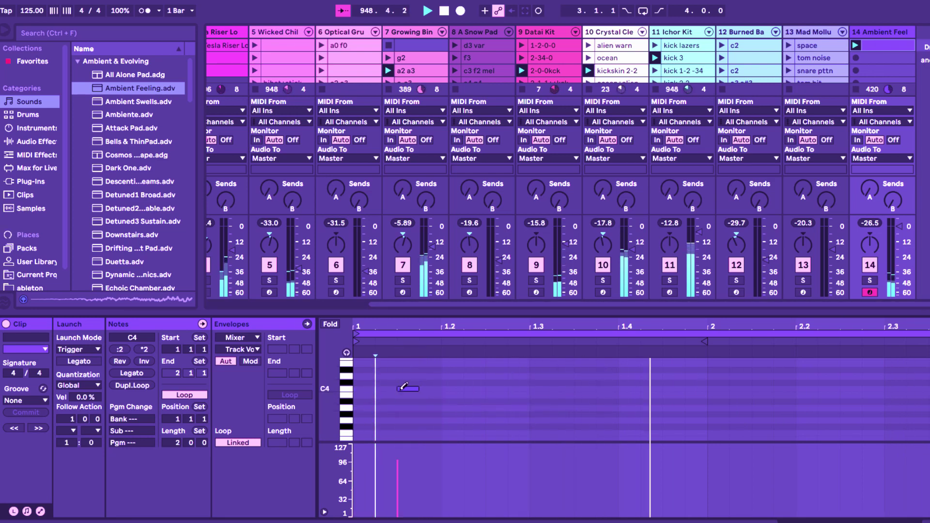
pyautogui.press('Delete')
# Draw a one-bar A0 note starting about a sixteenth after the beginning of the Ambient Feeling clip.
pyautogui.scroll(3, 401, 395)
pyautogui.scroll(4, 389, 395)
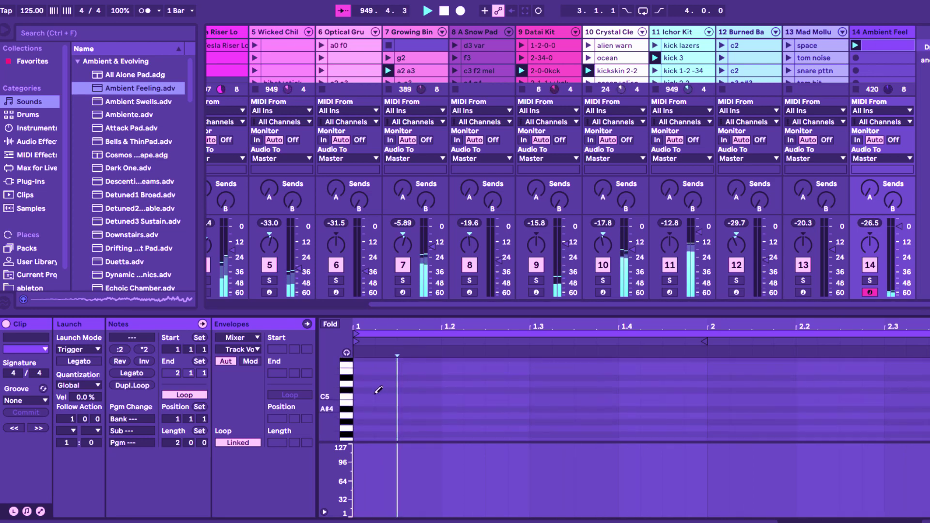
pyautogui.scroll(-10, 379, 397)
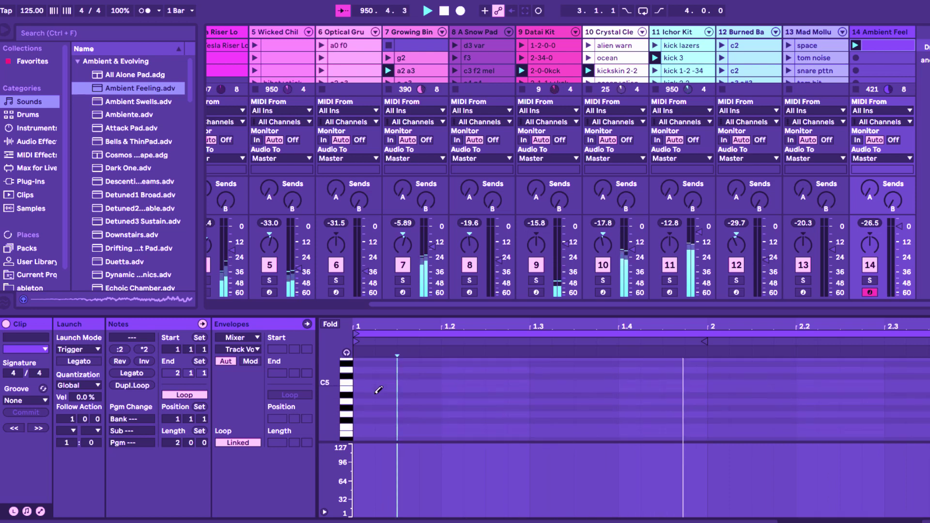
pyautogui.scroll(-3, 381, 413)
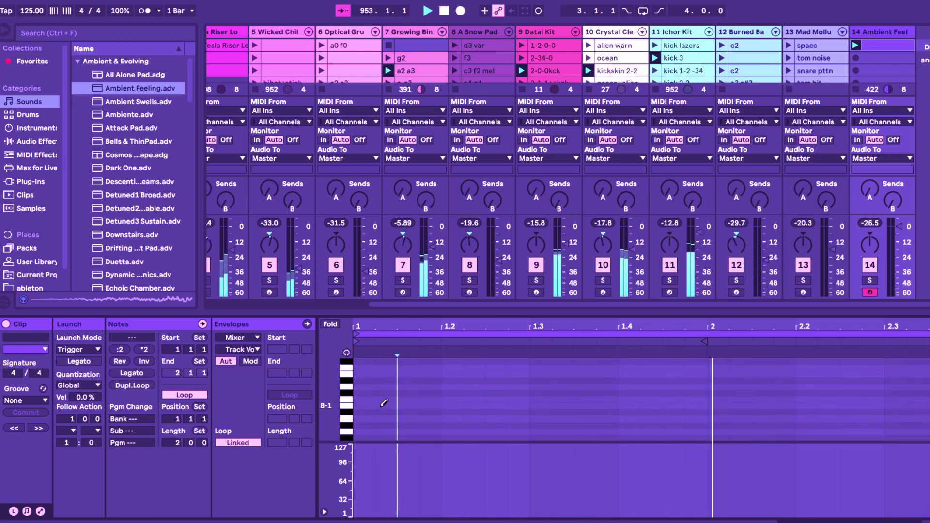
pyautogui.scroll(1, 383, 391)
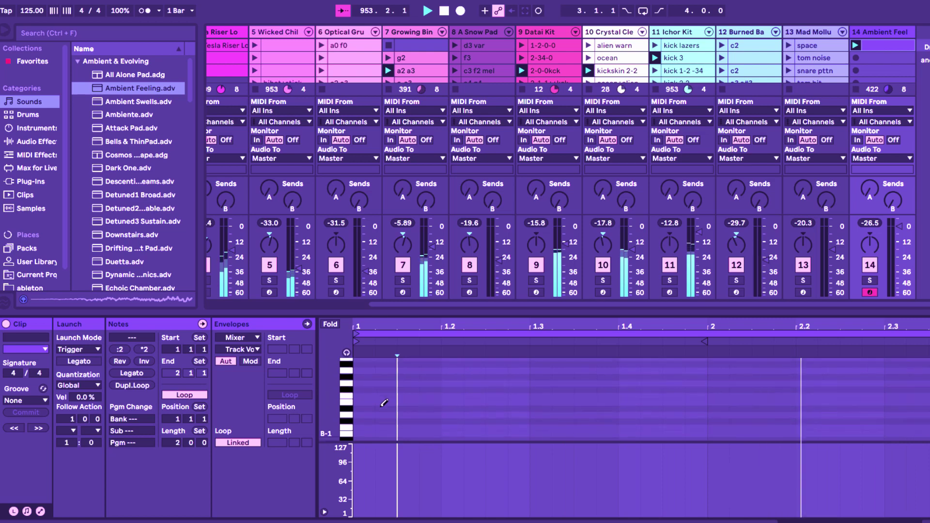
pyautogui.click(380, 370)
pyautogui.moveTo(400, 367); pyautogui.dragTo(735, 387)
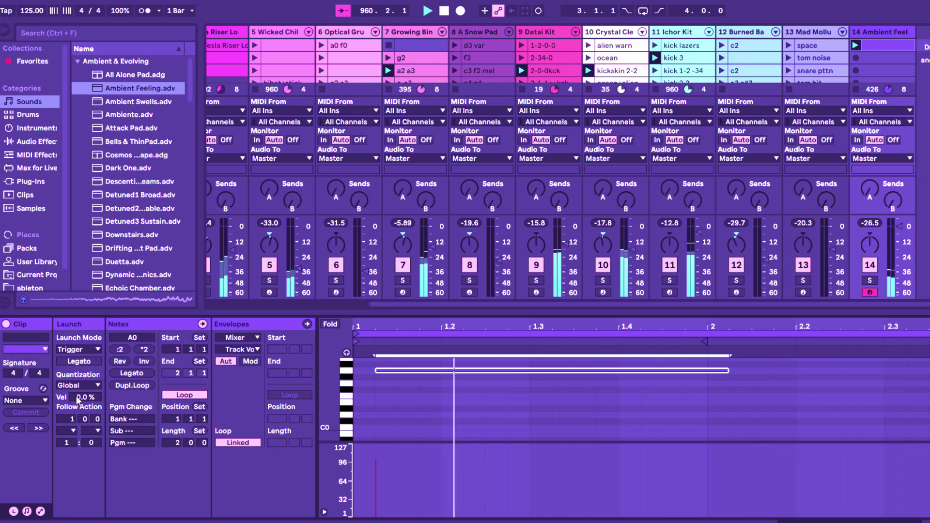
# Try the different release modes for the Hi Ho.aif sample in the Ambient Feeling instrument and set Release Mode to Off.
pyautogui.hotkey('shift', 'Tab')
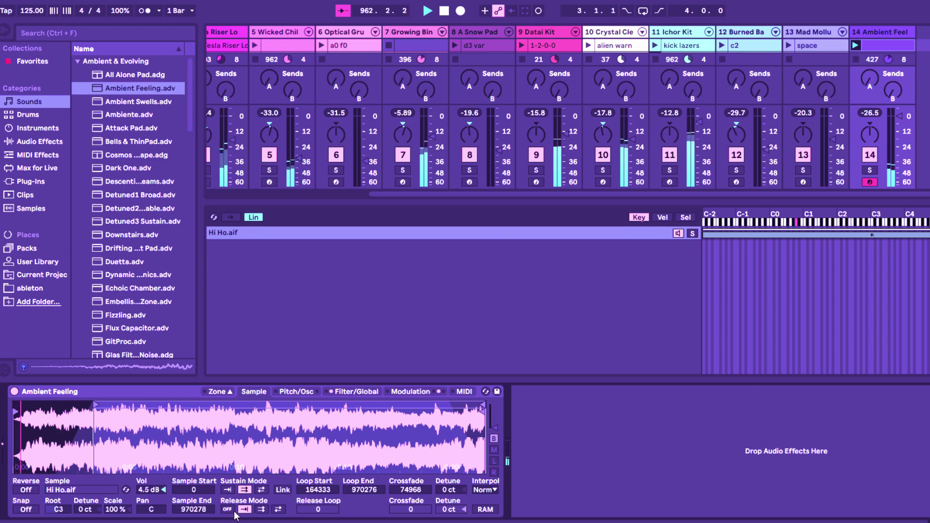
pyautogui.click(261, 511)
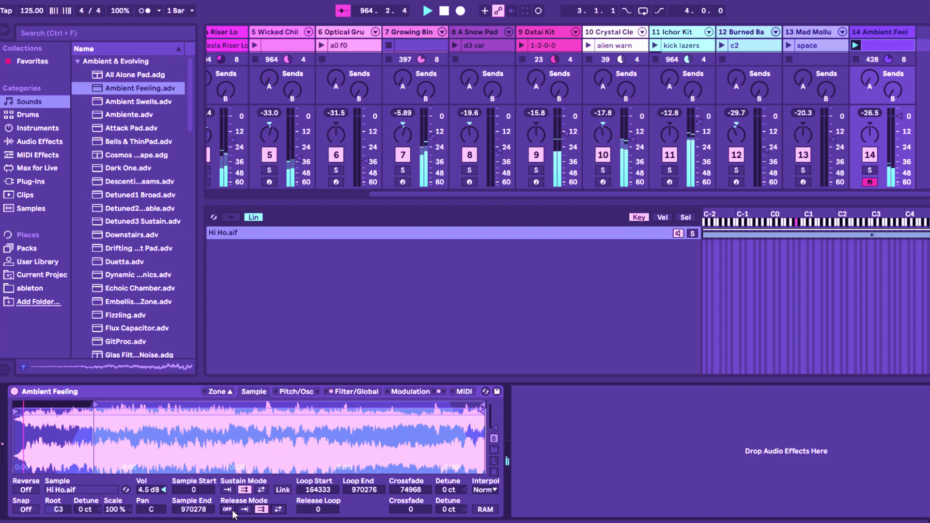
pyautogui.click(227, 510)
pyautogui.click(245, 510)
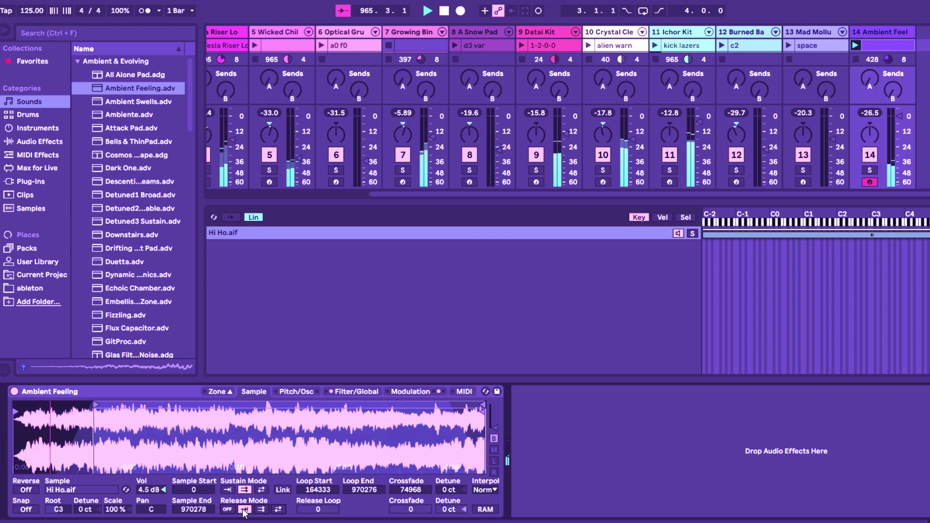
pyautogui.click(277, 510)
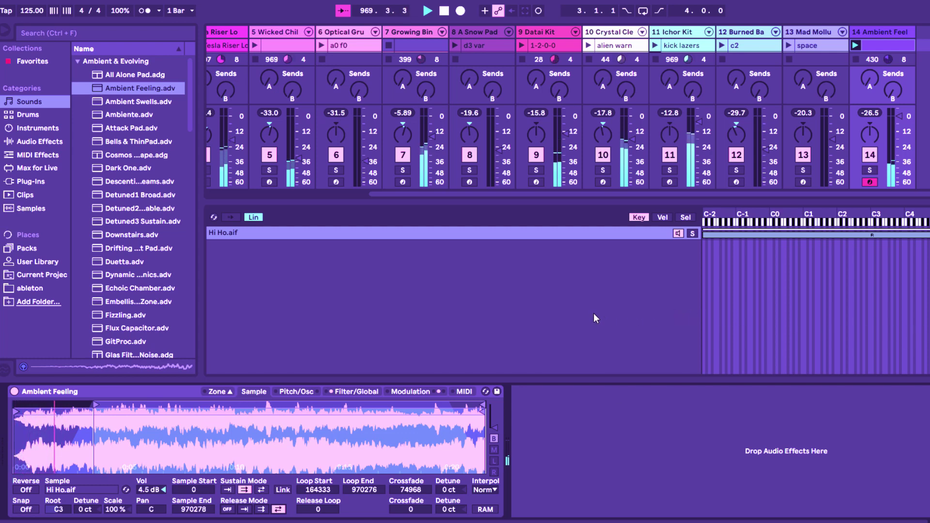
pyautogui.click(233, 510)
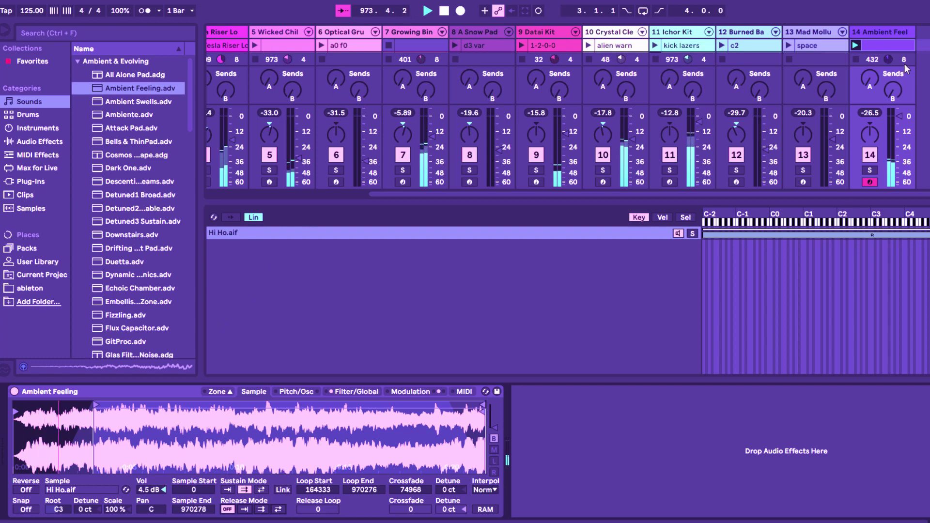
pyautogui.press('Tab')
pyautogui.press('Tab')
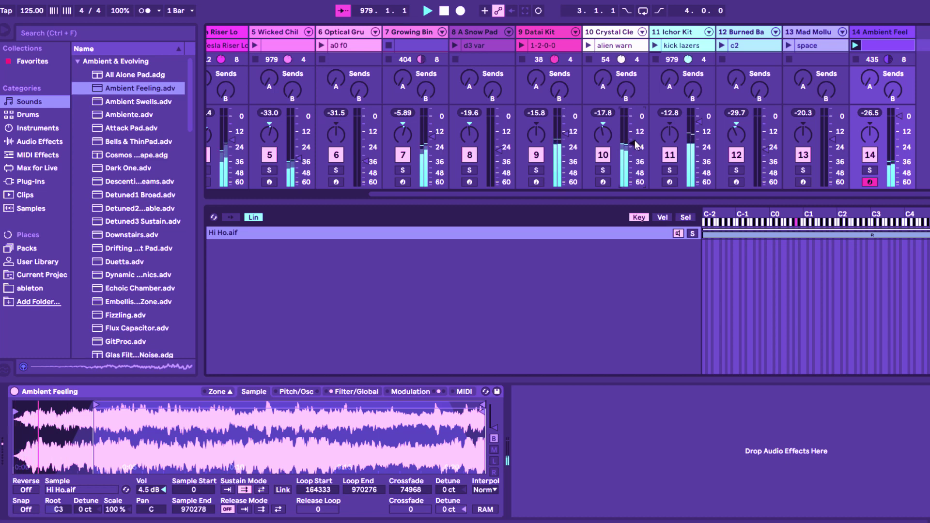
# Open the space clip on track 13, launch it for a short listen and stop it.
pyautogui.click(820, 46)
pyautogui.hotkey('shift', 'Tab')
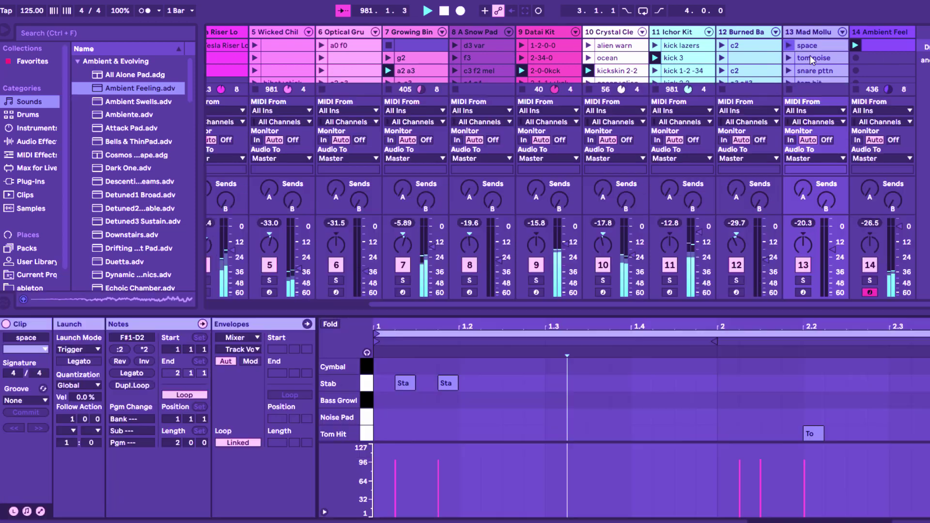
pyautogui.click(789, 48)
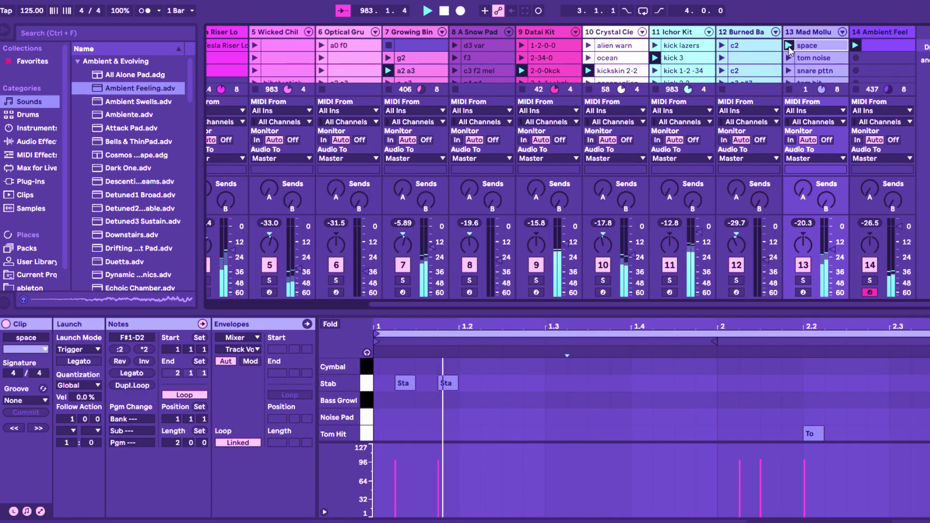
pyautogui.click(790, 89)
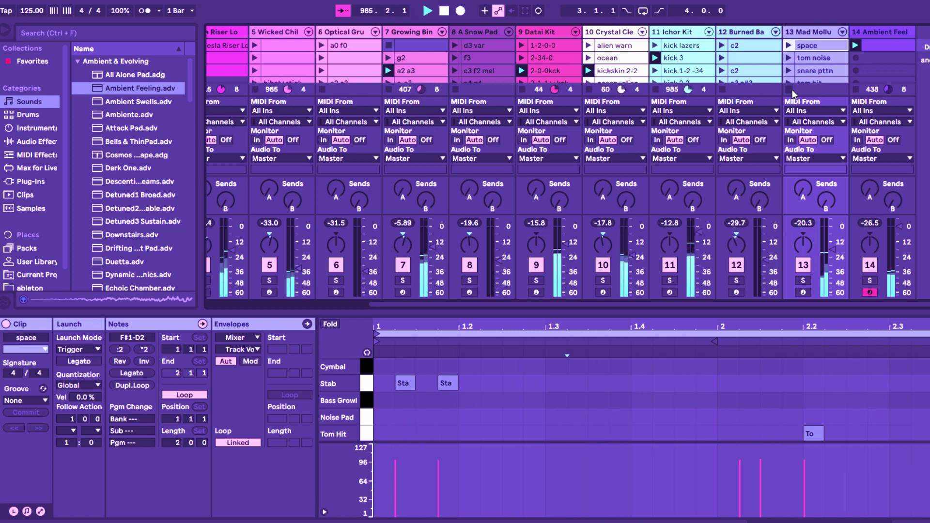
# Examine the notes of the tom noise, snare pttn and tom hit clips on track 13.
pyautogui.click(821, 60)
pyautogui.click(819, 69)
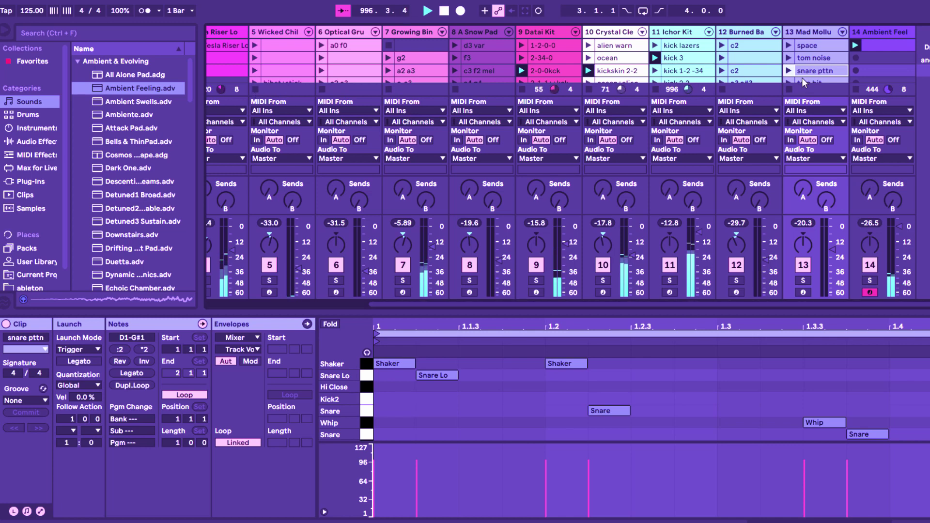
pyautogui.click(801, 78)
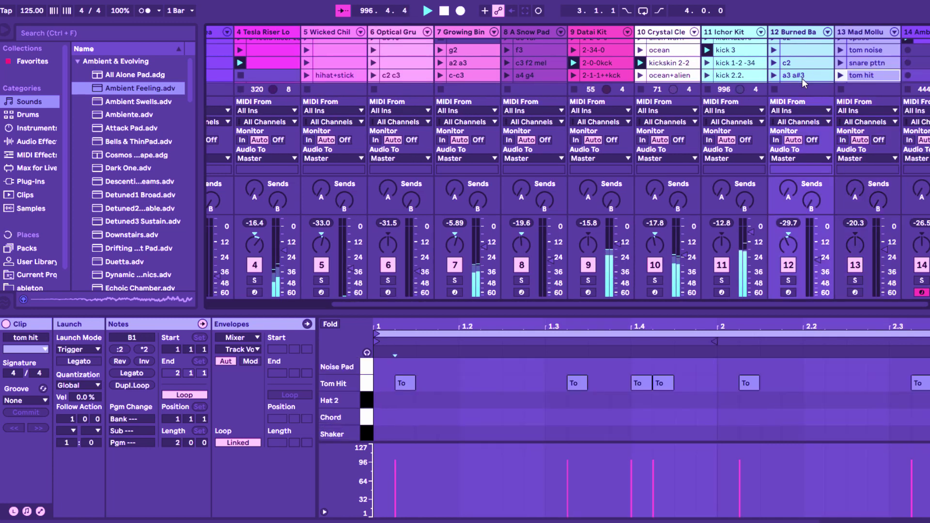
pyautogui.click(859, 59)
# Open the tom noise clip on track 13 and bring it in and out of the mix by launching and stopping it repeatedly.
pyautogui.click(859, 51)
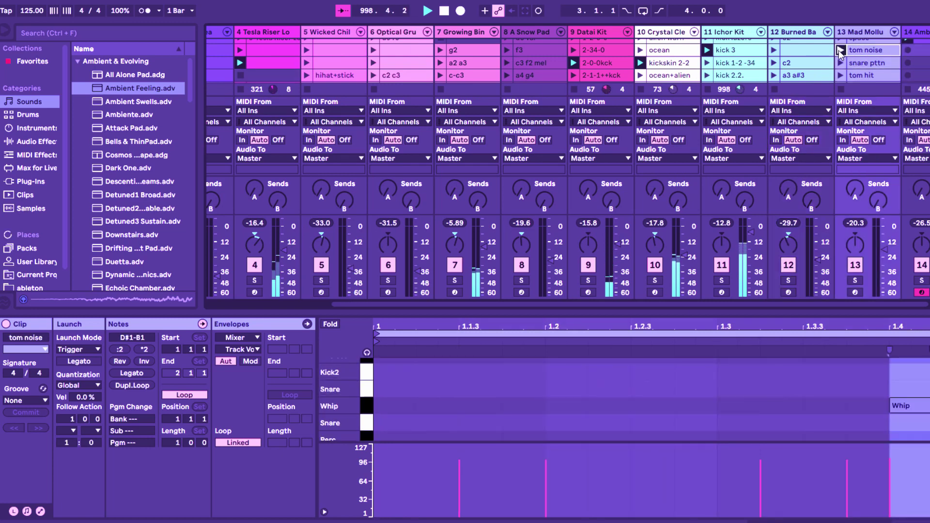
pyautogui.click(841, 51)
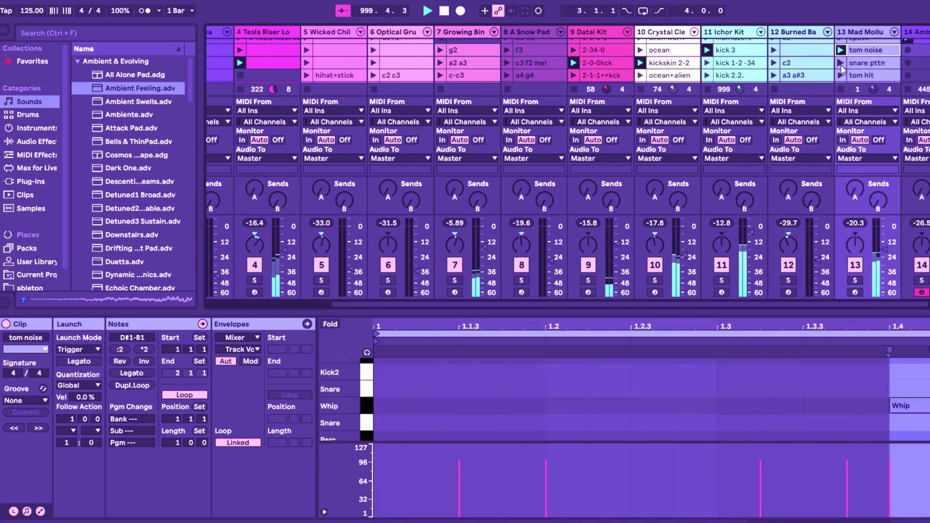
pyautogui.click(840, 89)
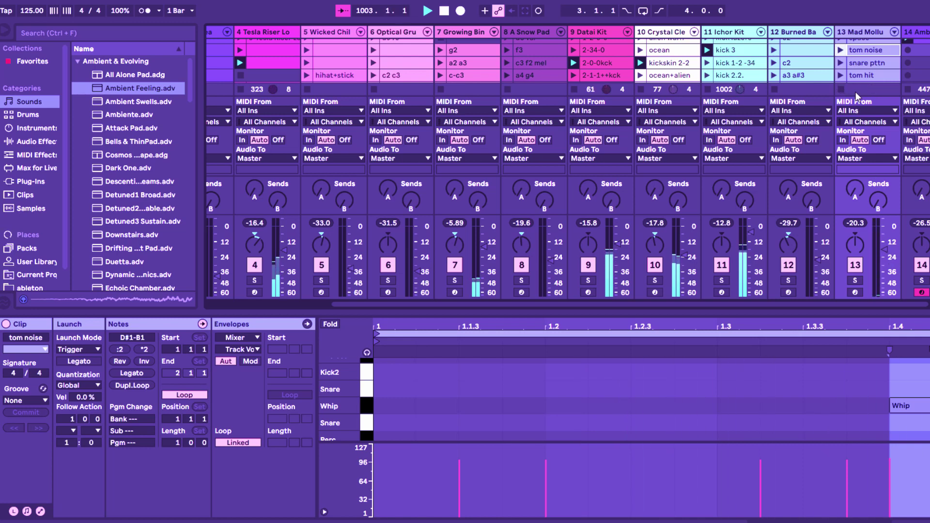
pyautogui.click(840, 50)
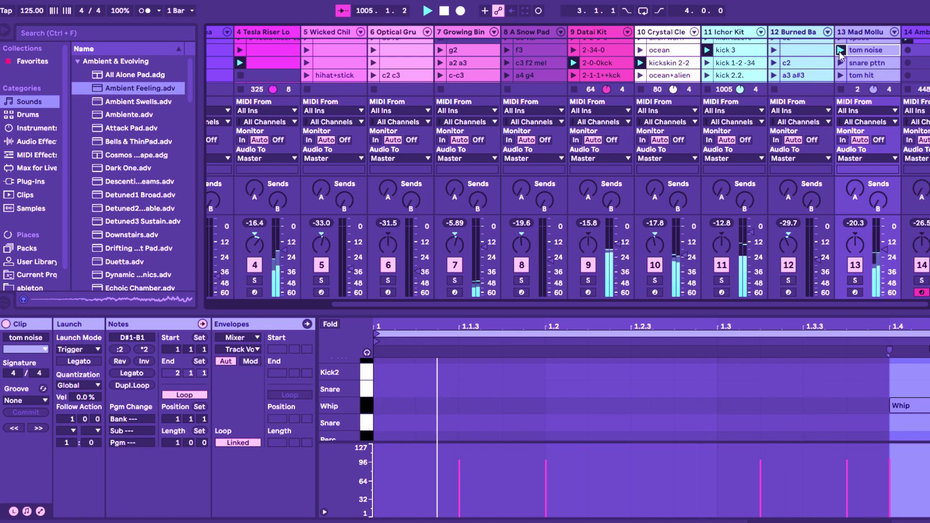
pyautogui.click(840, 90)
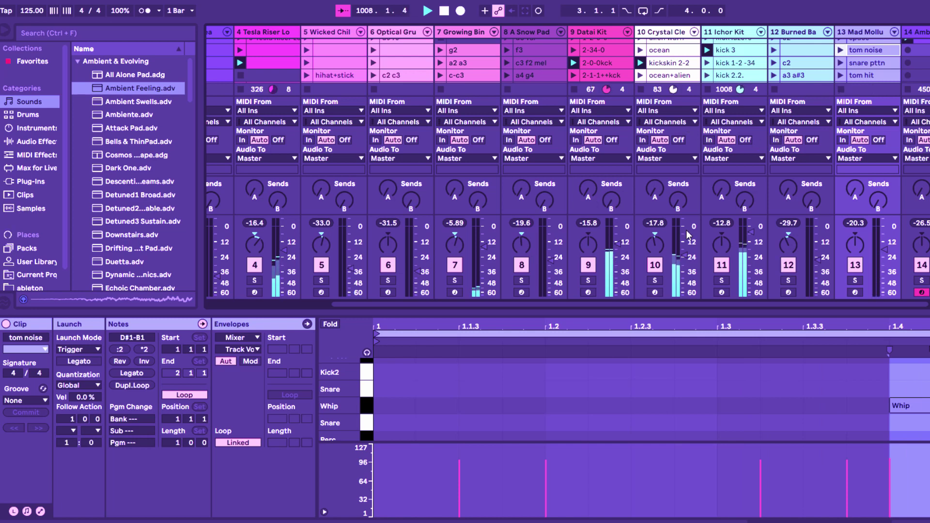
pyautogui.click(840, 49)
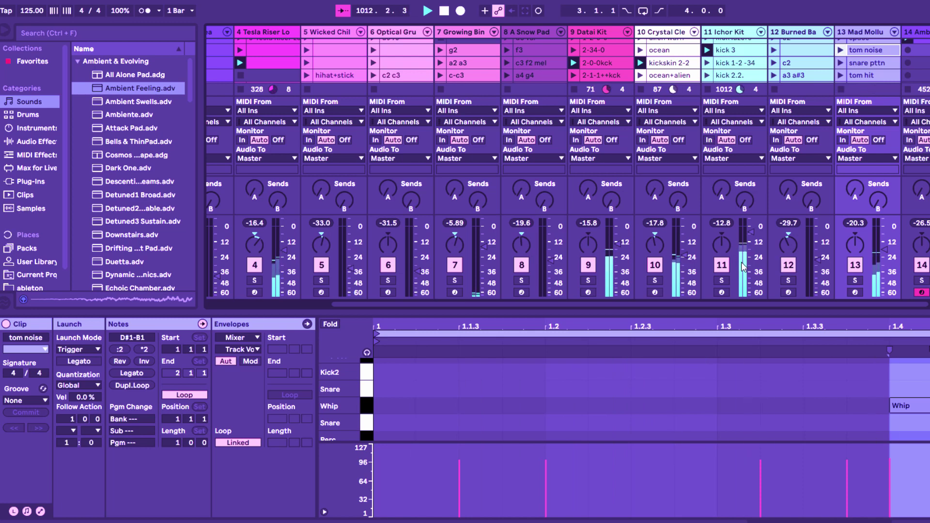
# Stop the clips playing on the Crystal Clear Kit track and the first Four AM Kit track.
pyautogui.click(640, 89)
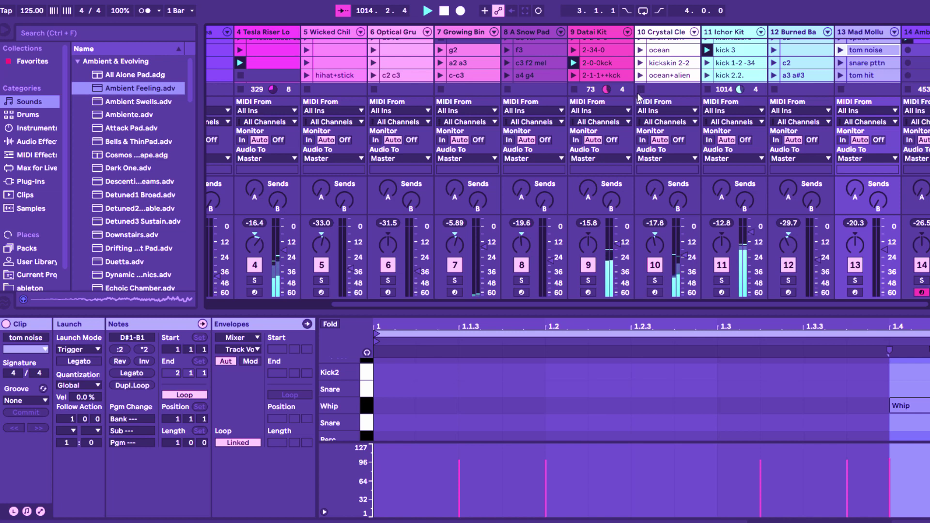
pyautogui.click(312, 303)
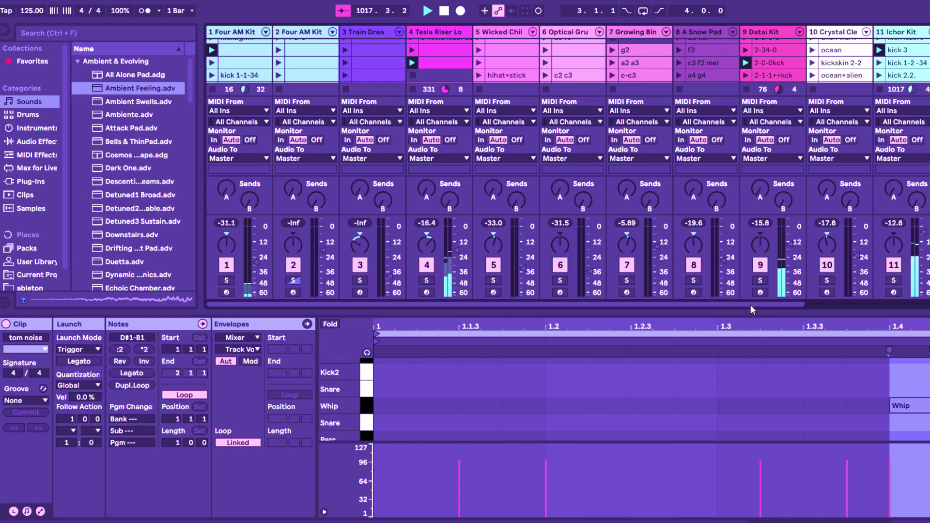
pyautogui.moveTo(751, 304)
pyautogui.mouseDown()
pyautogui.moveTo(861, 309)
pyautogui.moveTo(761, 304)
pyautogui.mouseUp()
pyautogui.moveTo(641, 299); pyautogui.dragTo(186, 99)
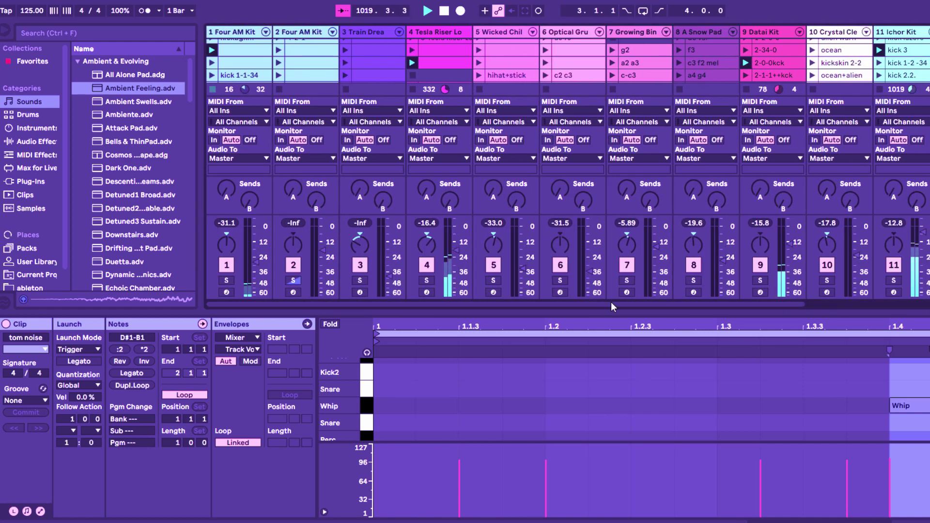
# Open the clip on the Ambient Feeling track and look over its instrument and its notes.
pyautogui.click(822, 305)
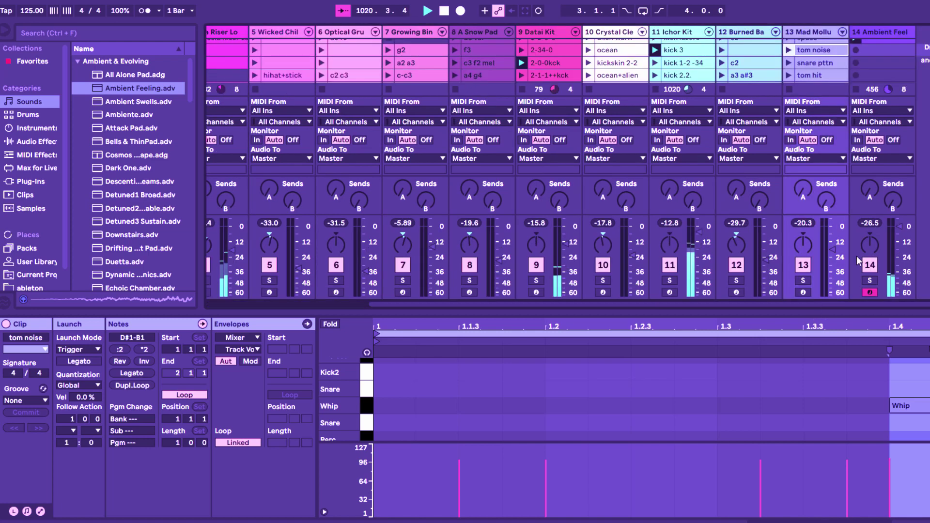
pyautogui.scroll(1, 885, 50)
pyautogui.click(883, 45)
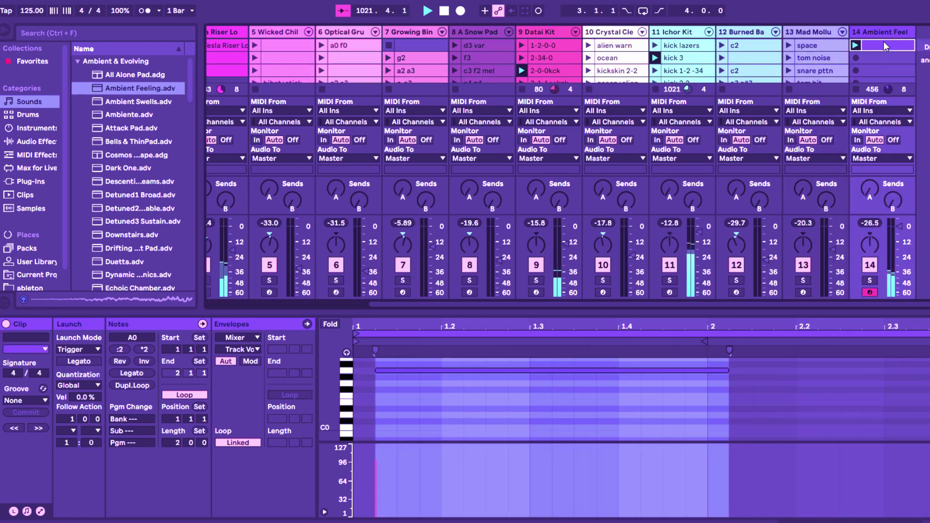
pyautogui.hotkey('ctrl', 'alt', 'l')
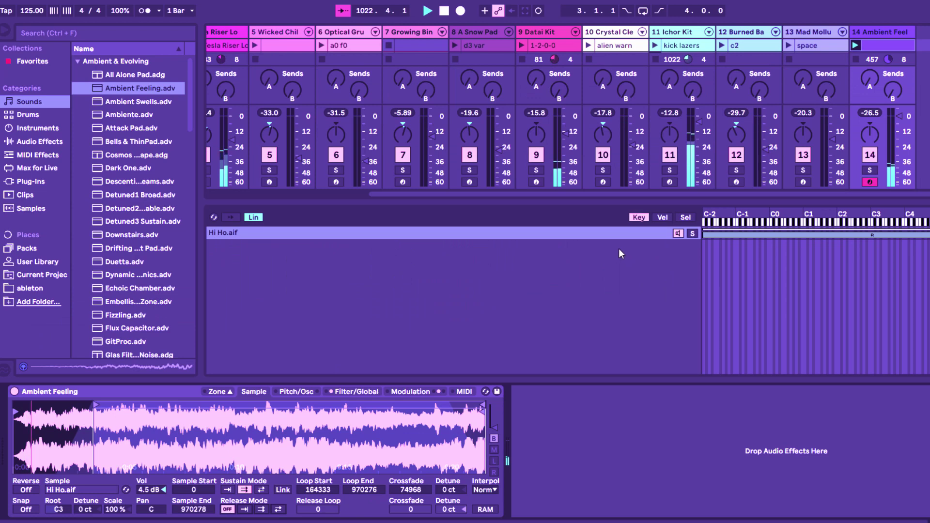
pyautogui.hotkey('ctrl', 'alt', 'l')
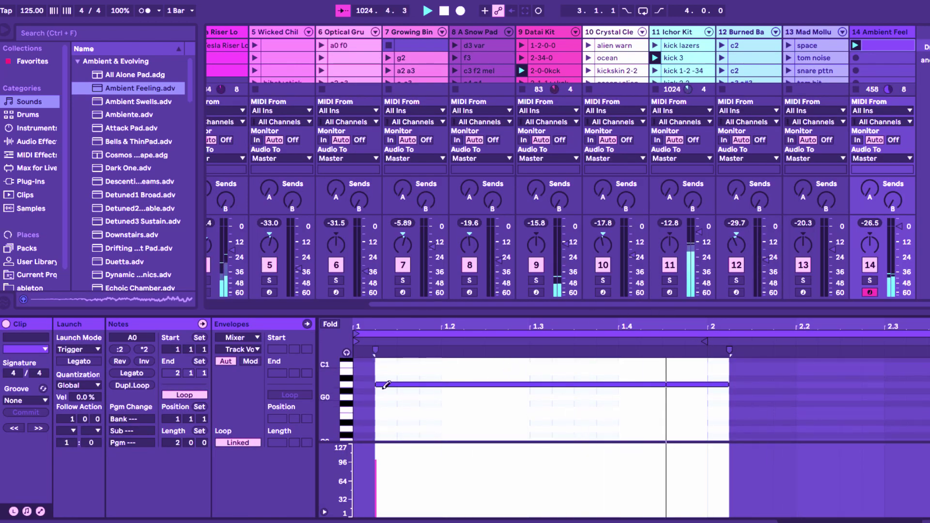
# Replace the A0 note in the Ambient Feeling clip with a long F3 note from 1.2.2 to 2.1.2 and a sixteenth-long F3 at 2.1.3.
pyautogui.click(384, 370)
pyautogui.scroll(5, 687, 387)
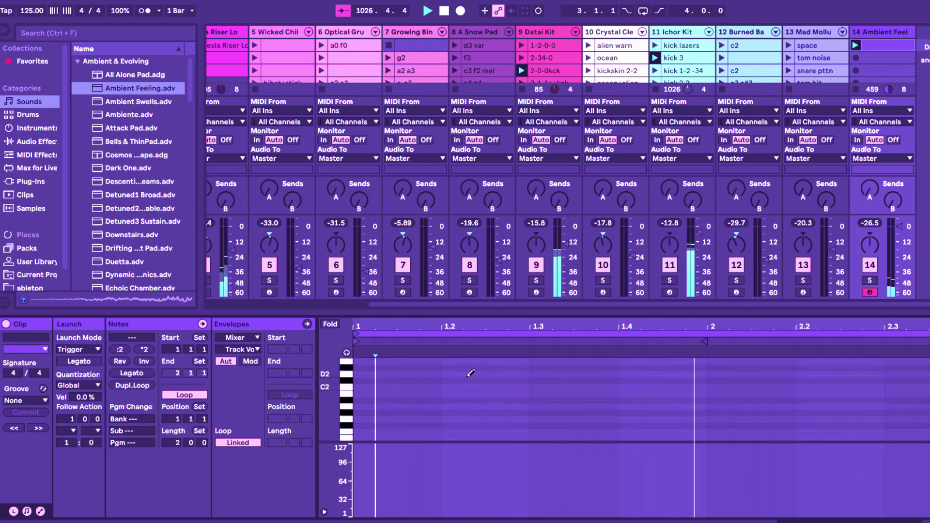
pyautogui.scroll(3, 469, 377)
pyautogui.scroll(2, 470, 378)
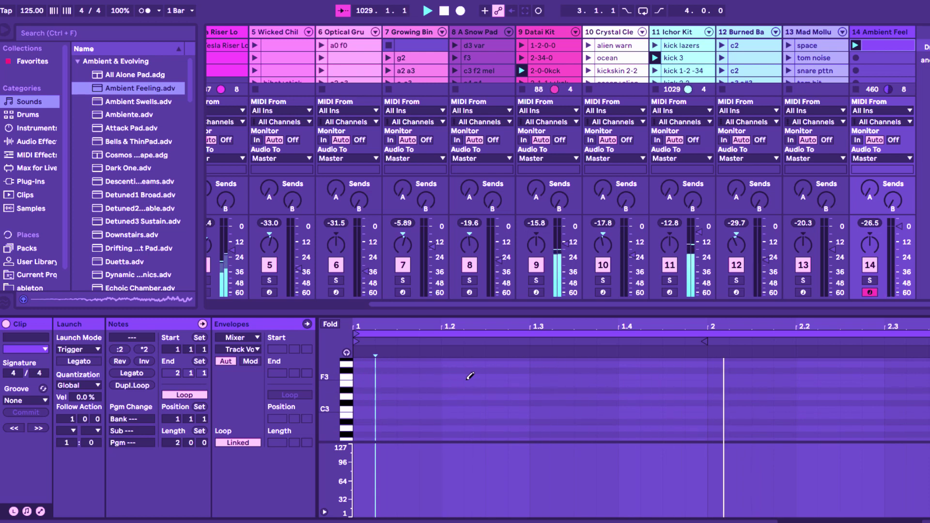
pyautogui.click(470, 377)
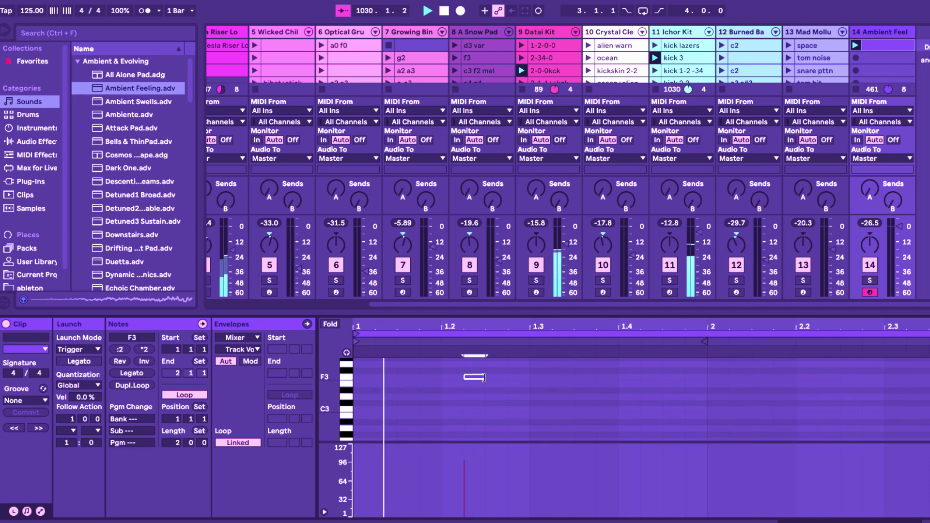
pyautogui.moveTo(485, 376); pyautogui.dragTo(726, 376)
pyautogui.click(756, 377)
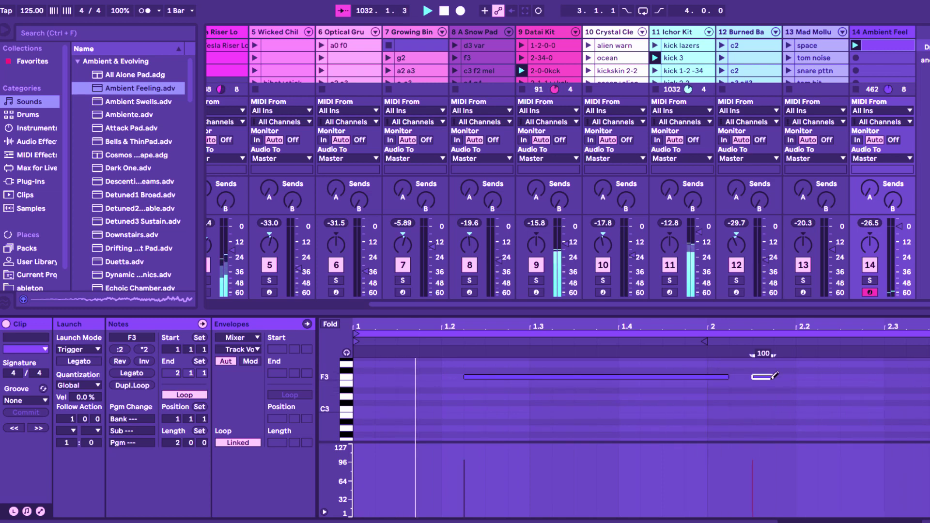
# Stop the clips playing on the Ambient Feeling track and the Datai Kit track.
pyautogui.click(902, 224)
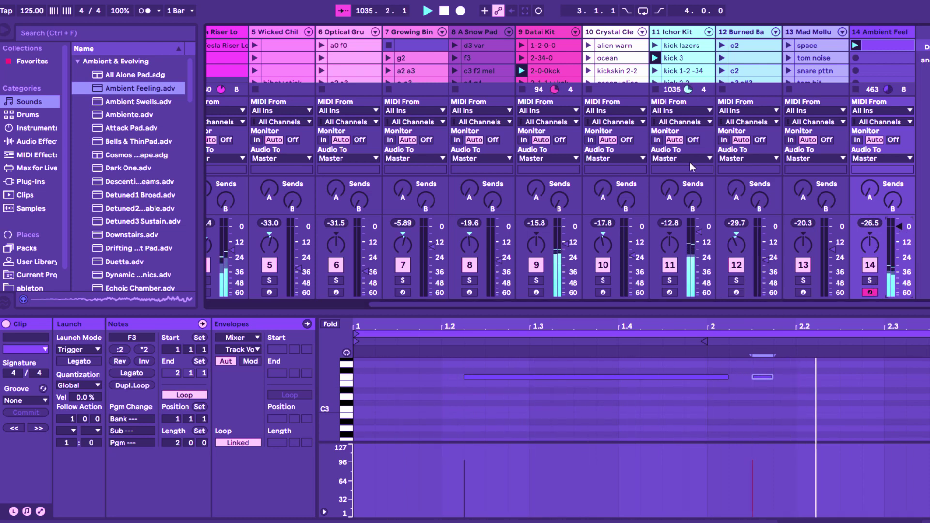
pyautogui.click(855, 89)
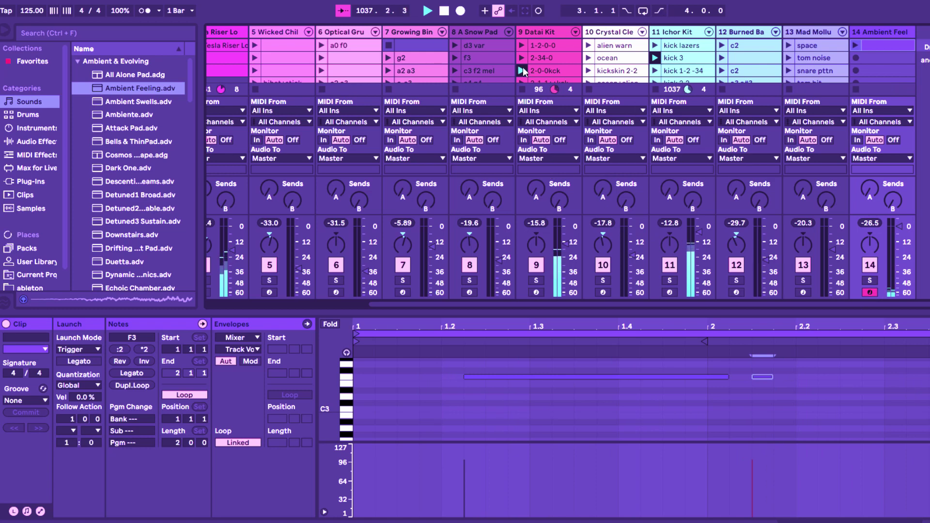
pyautogui.click(522, 89)
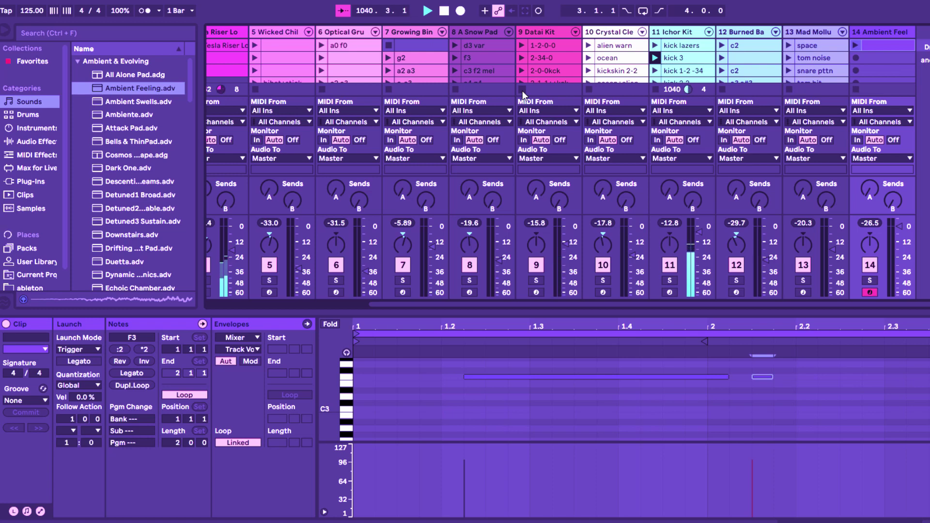
pyautogui.click(361, 302)
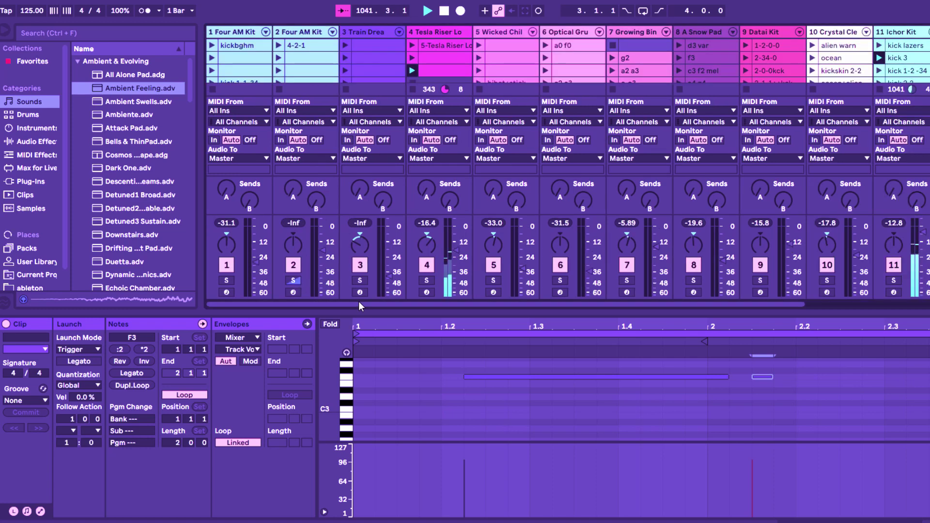
pyautogui.click(854, 304)
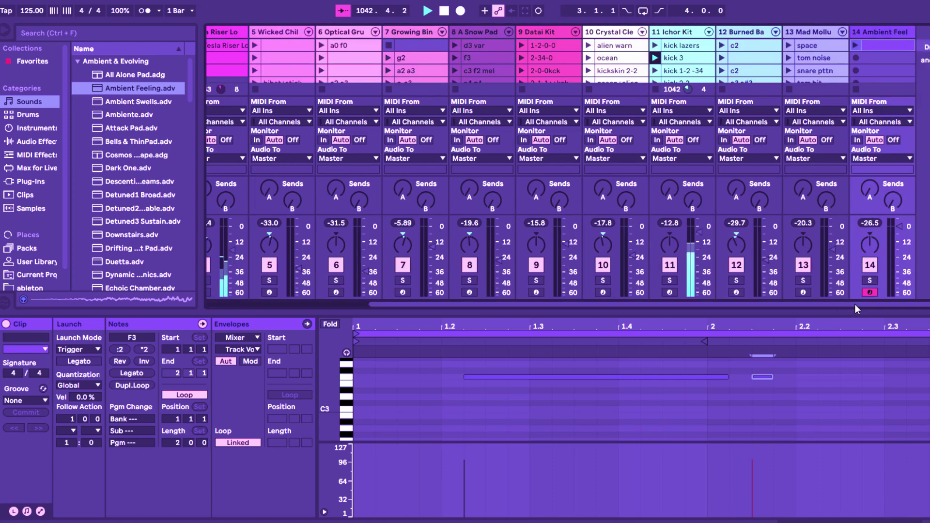
pyautogui.click(257, 306)
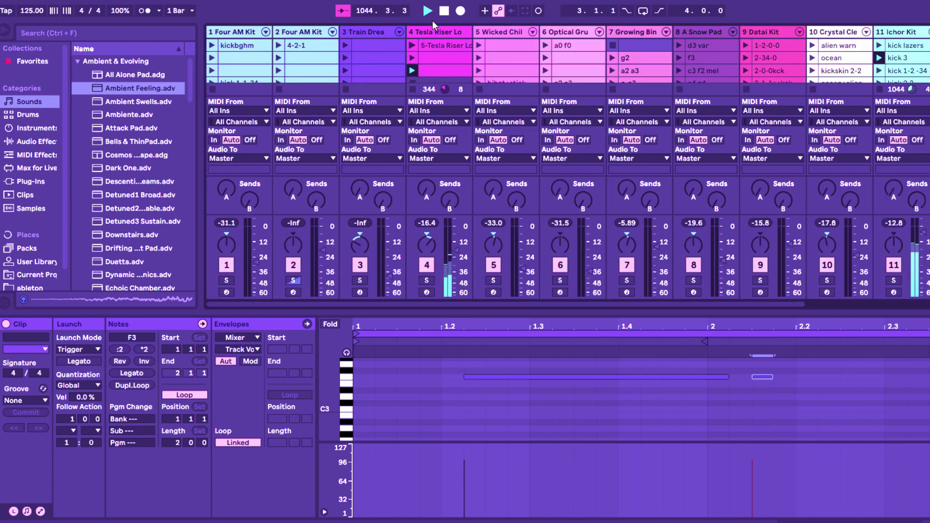